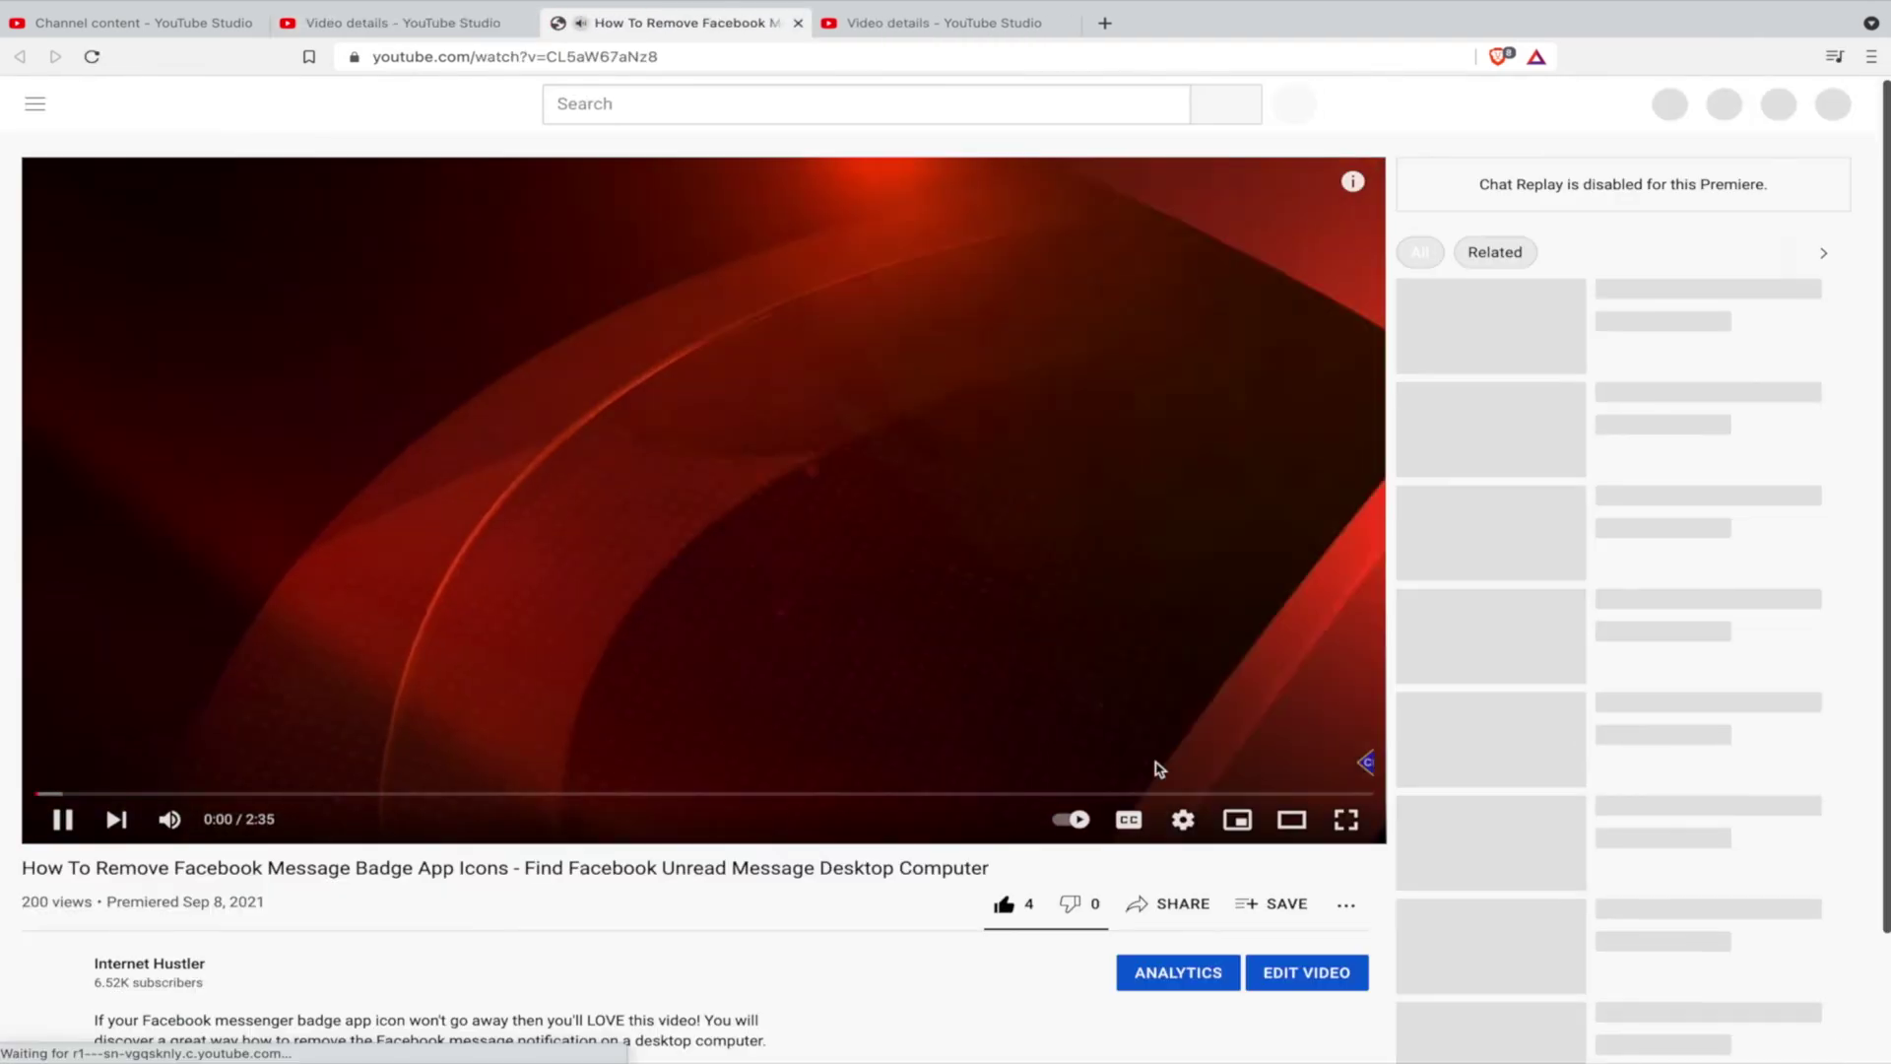
Pause the video and turn on English (auto-generated) subtitles.
{"action": "left_click", "coordinate": [1158, 768]}
{"action": "left_click", "coordinate": [1170, 814]}
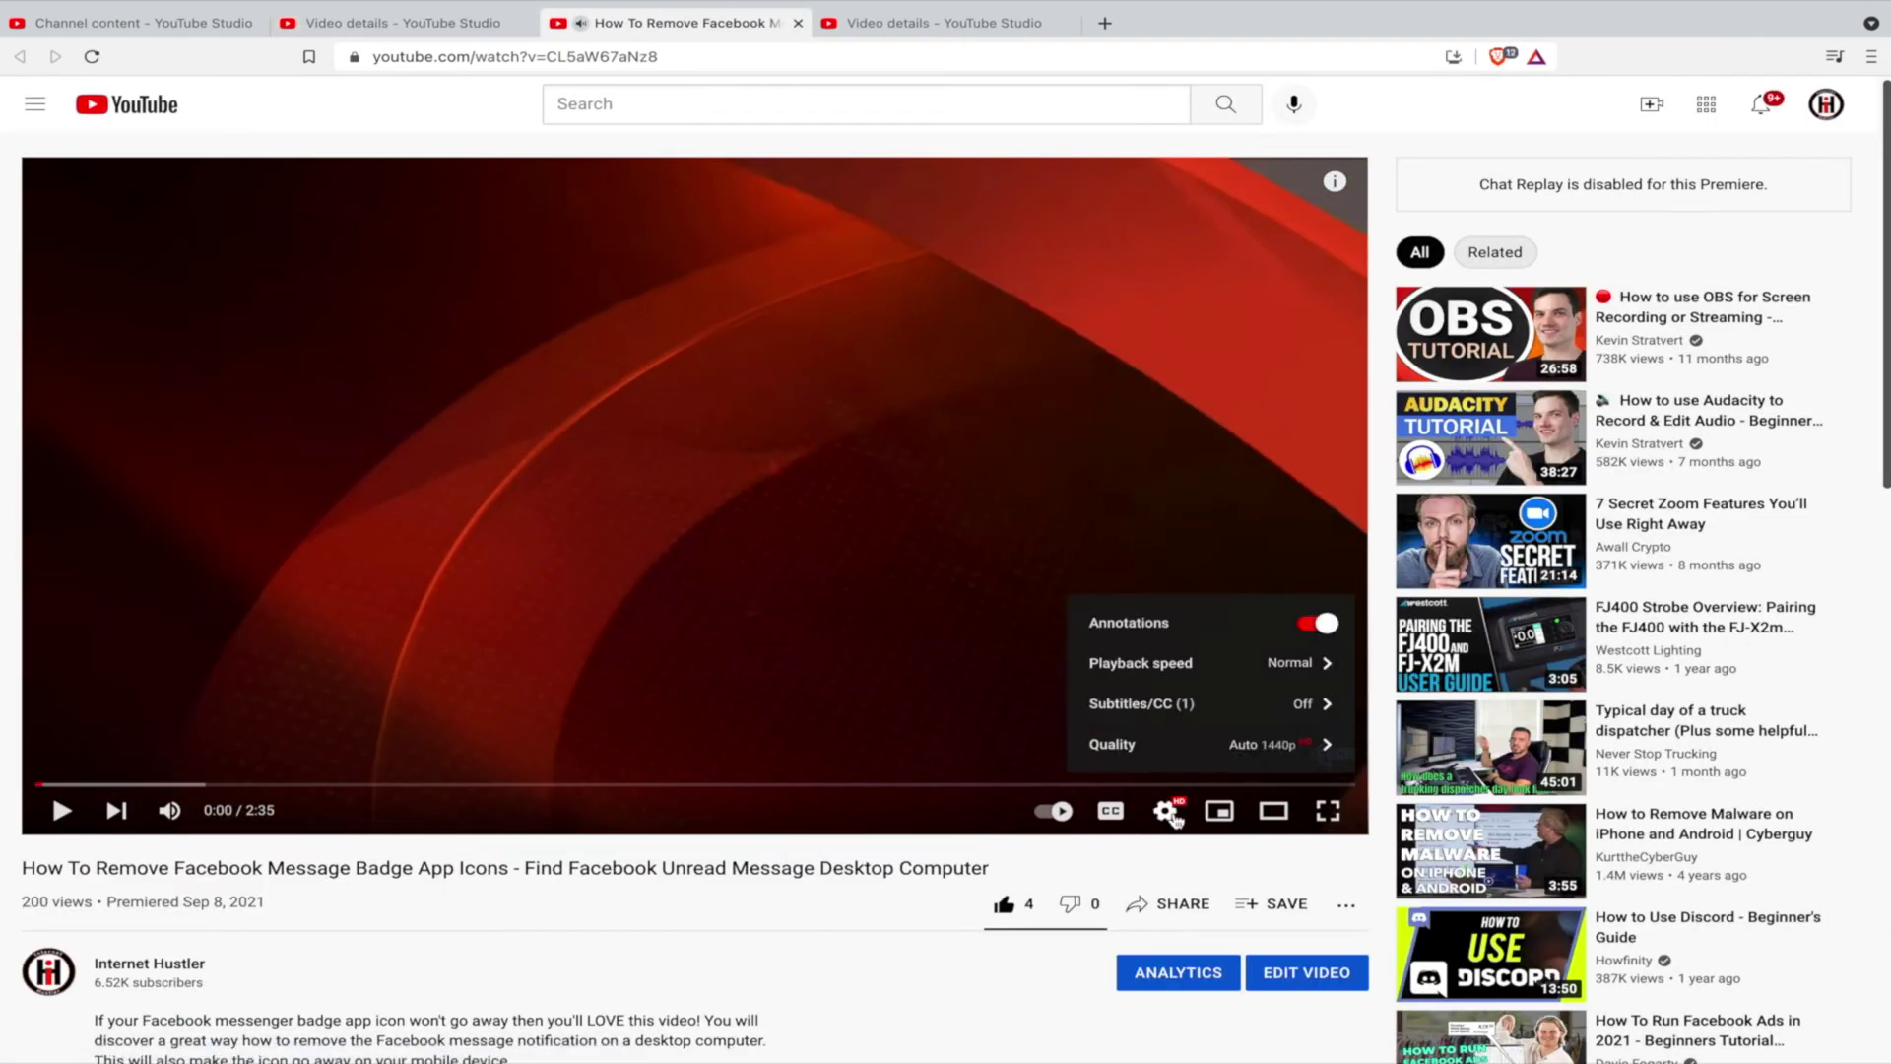
{"action": "left_click", "coordinate": [1249, 707]}
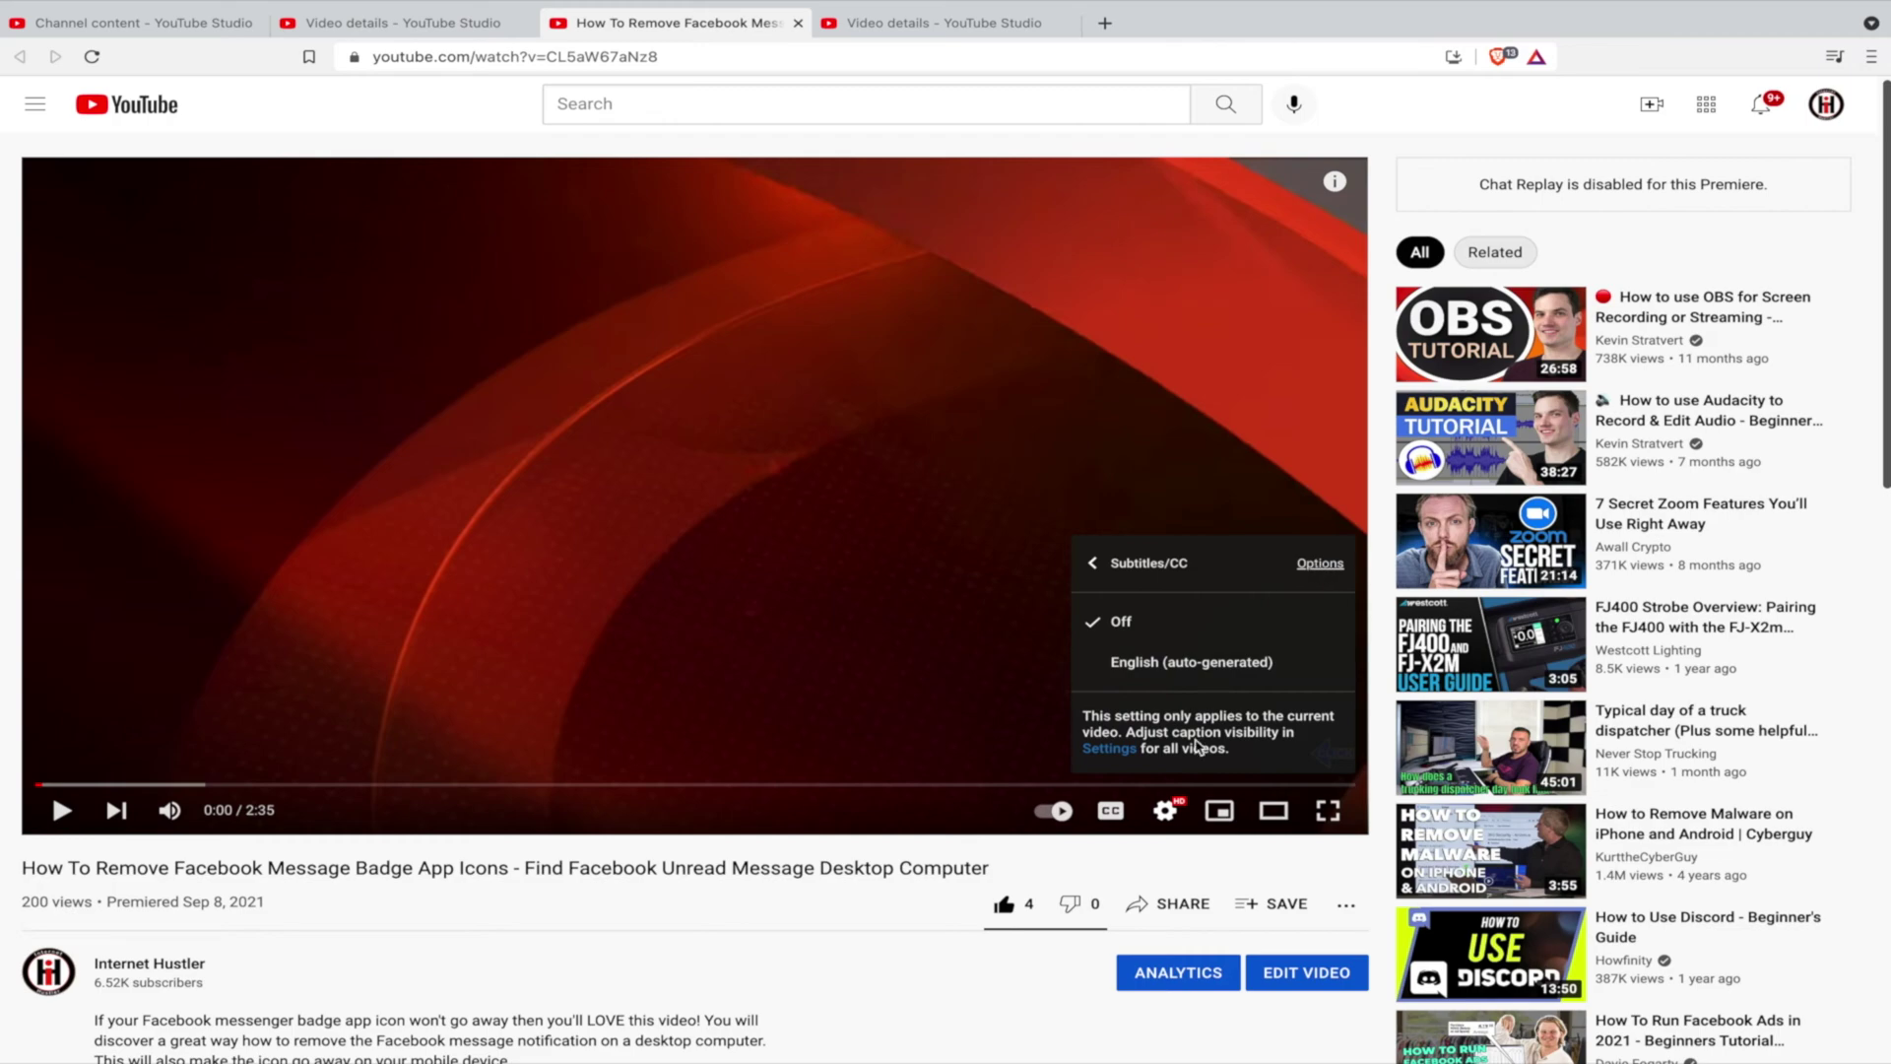
{"action": "left_click", "coordinate": [1263, 662]}
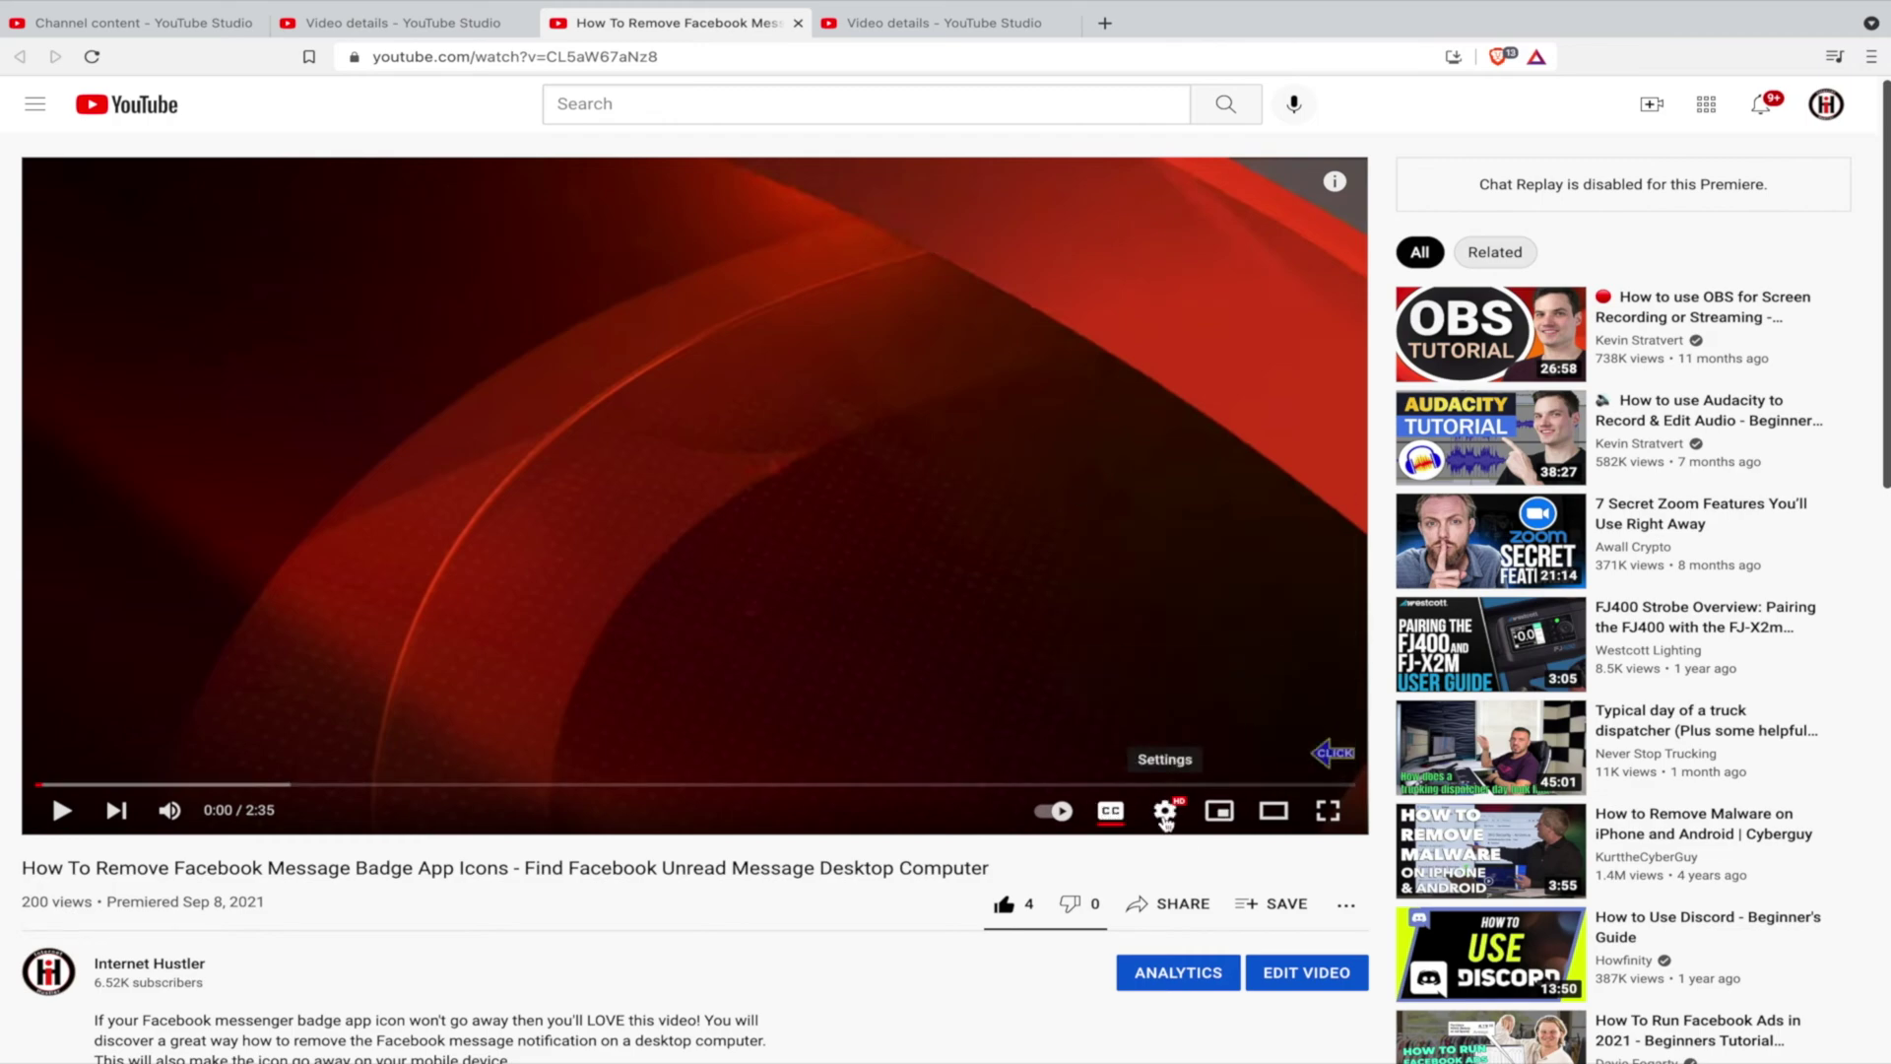
Browse the Auto-translate language list, then close the YouTube watch page.
{"action": "left_click", "coordinate": [1165, 810]}
{"action": "left_click", "coordinate": [1211, 709]}
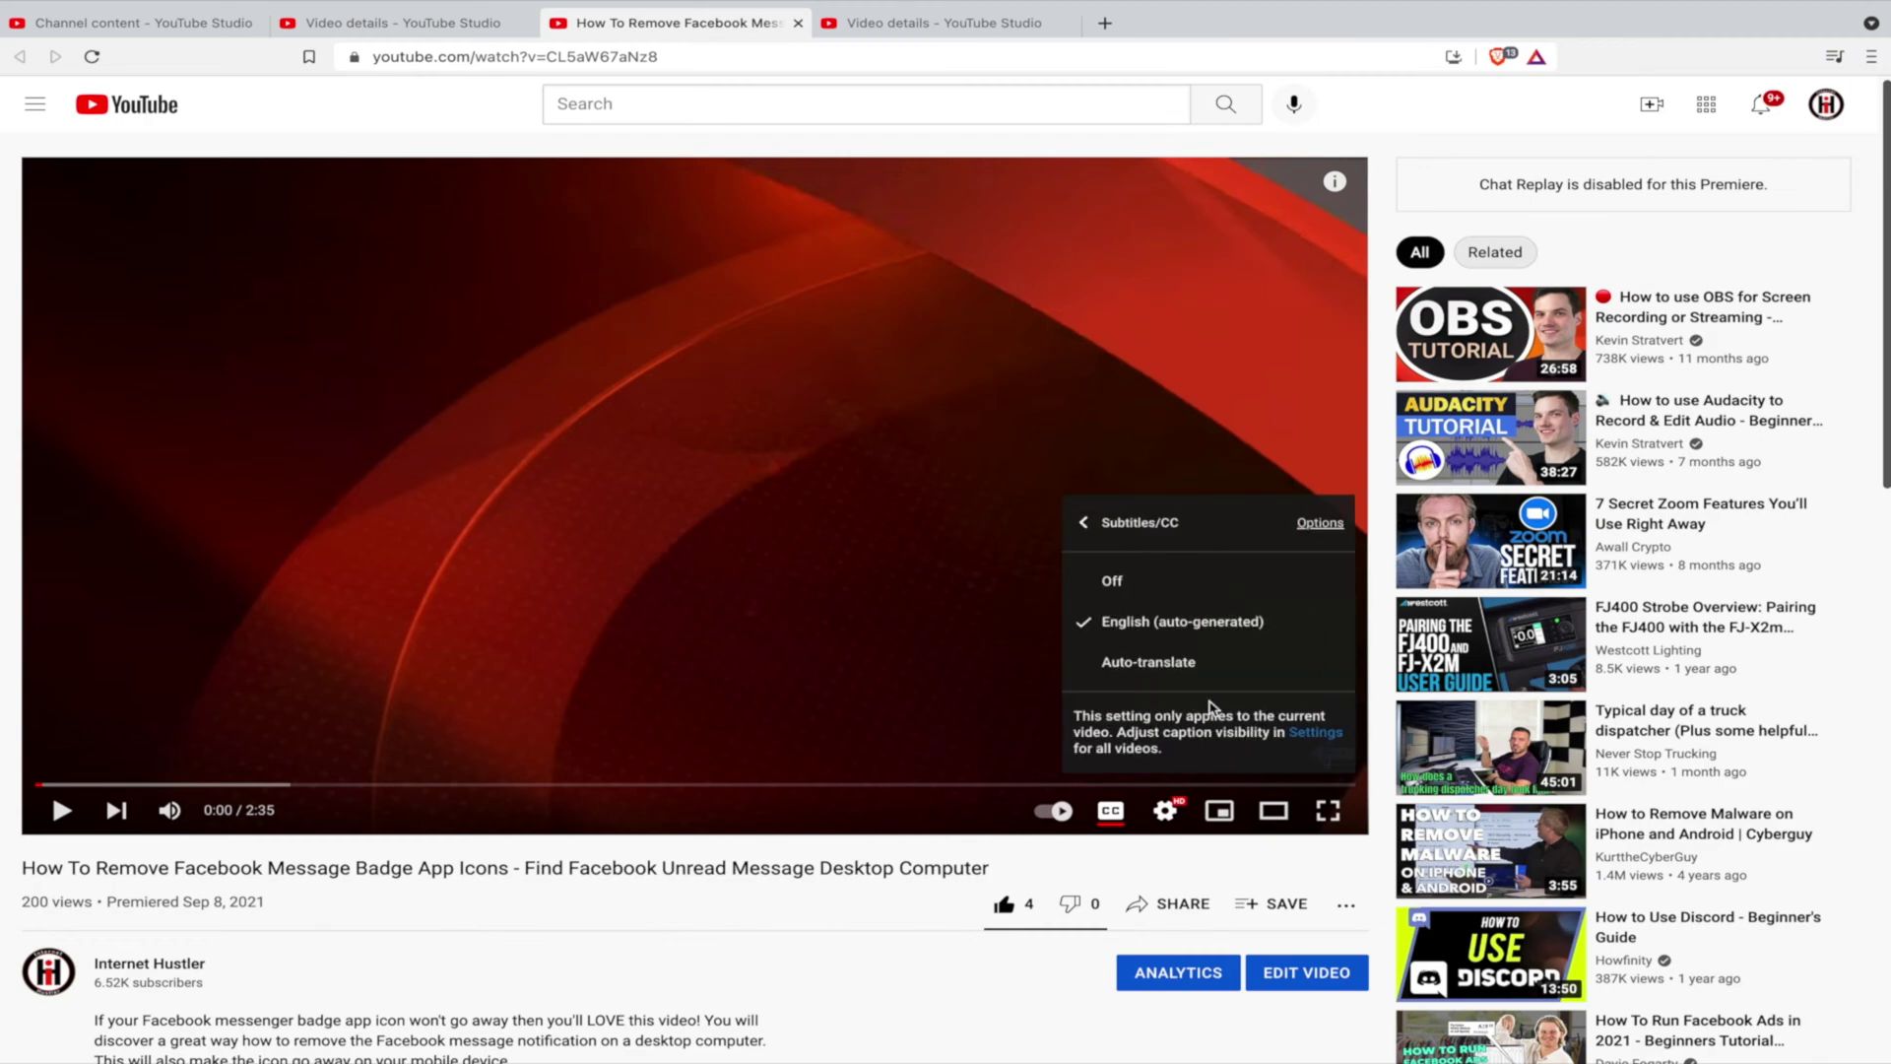
{"action": "scroll", "coordinate": [1172, 656], "scroll_direction": "down", "scroll_amount": 1}
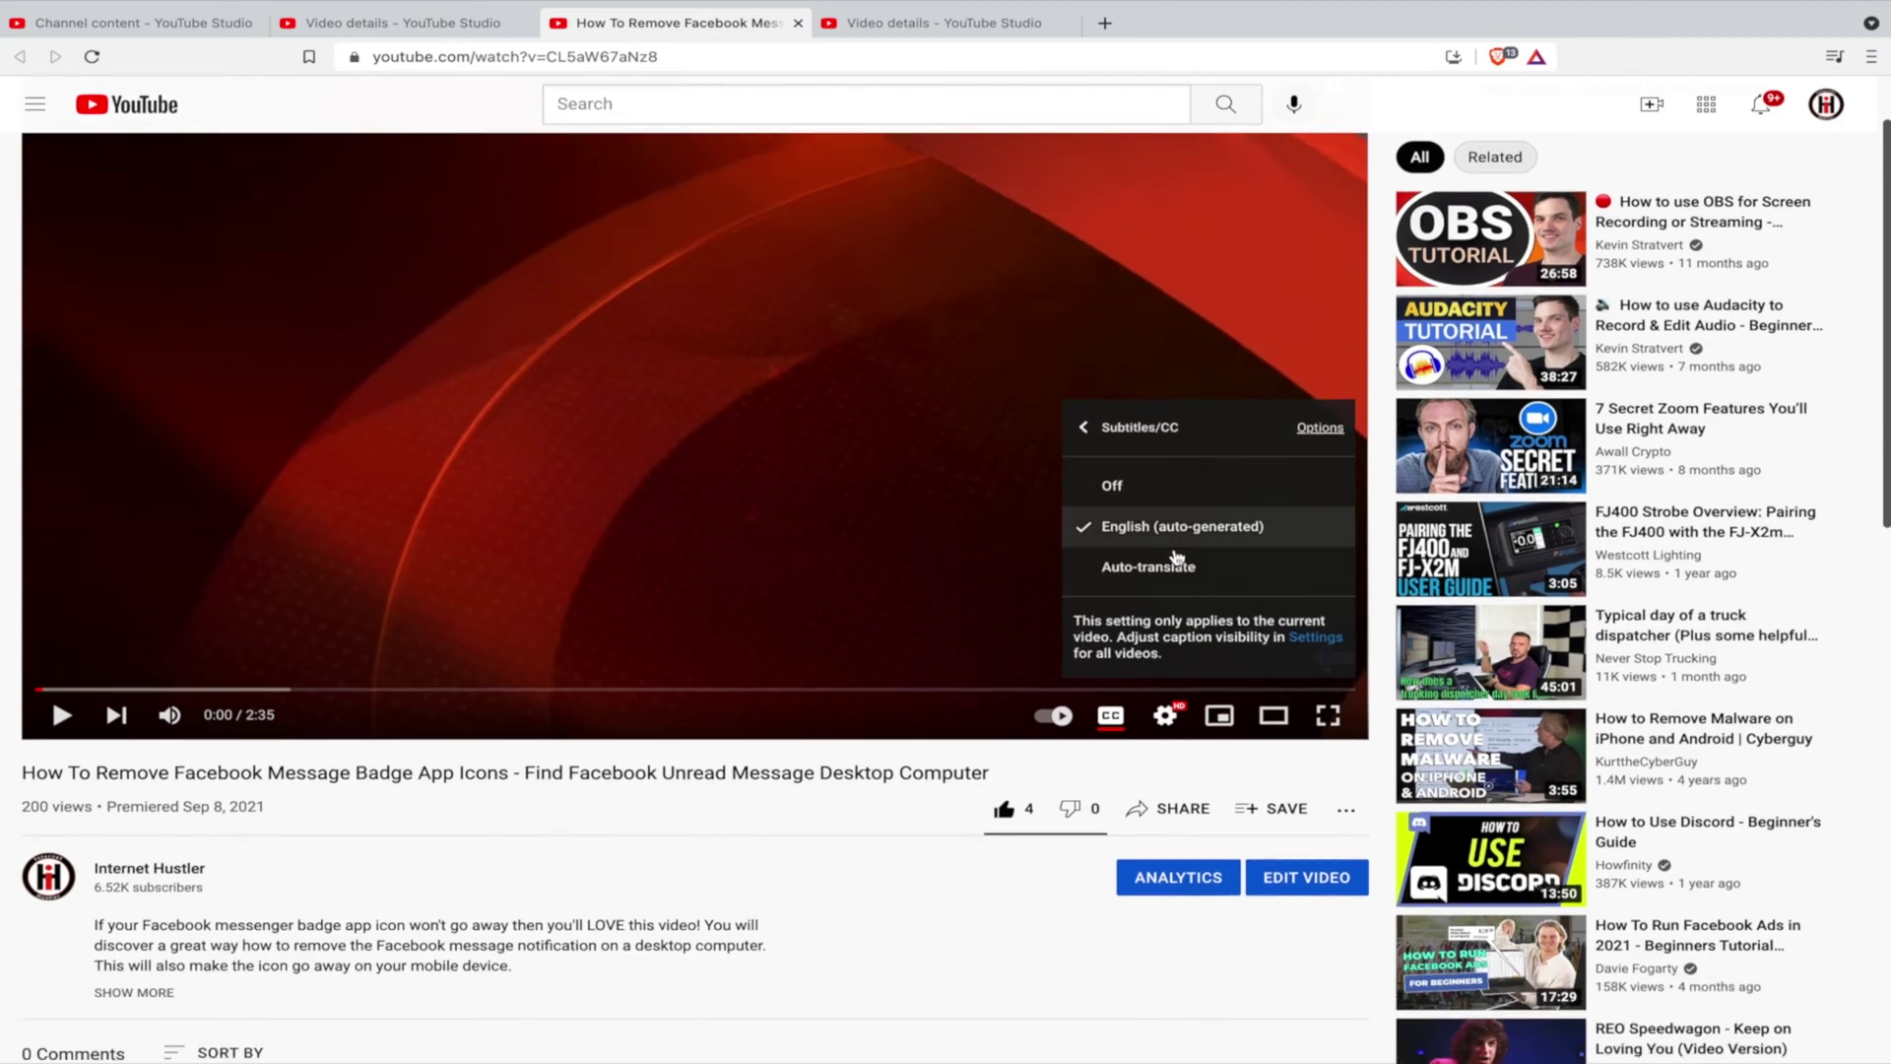
{"action": "left_click", "coordinate": [1177, 573]}
{"action": "scroll", "coordinate": [1179, 567], "scroll_direction": "up", "scroll_amount": 1}
{"action": "scroll", "coordinate": [1211, 667], "scroll_direction": "down", "scroll_amount": 4}
{"action": "scroll", "coordinate": [1219, 587], "scroll_direction": "down", "scroll_amount": 20}
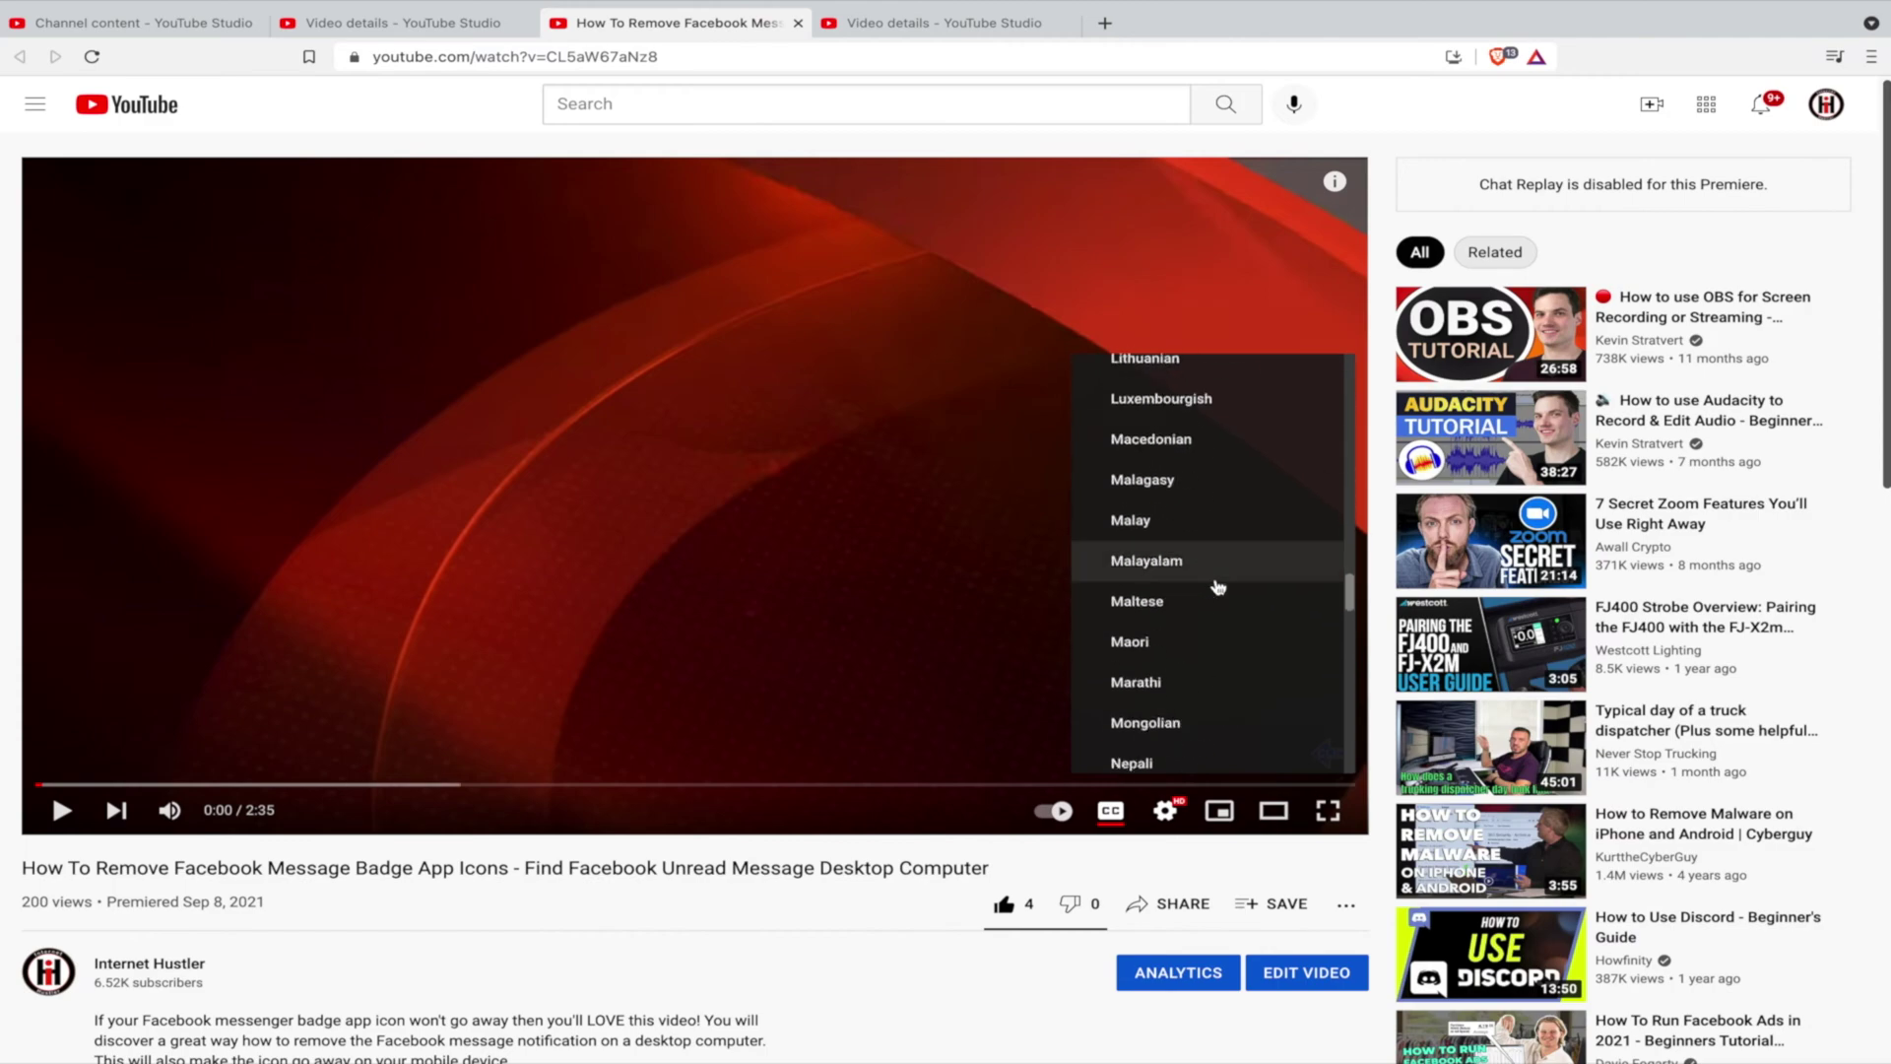
{"action": "scroll", "coordinate": [1216, 589], "scroll_direction": "down", "scroll_amount": 5}
{"action": "scroll", "coordinate": [1182, 676], "scroll_direction": "up", "scroll_amount": 20}
{"action": "scroll", "coordinate": [1183, 680], "scroll_direction": "up", "scroll_amount": 3}
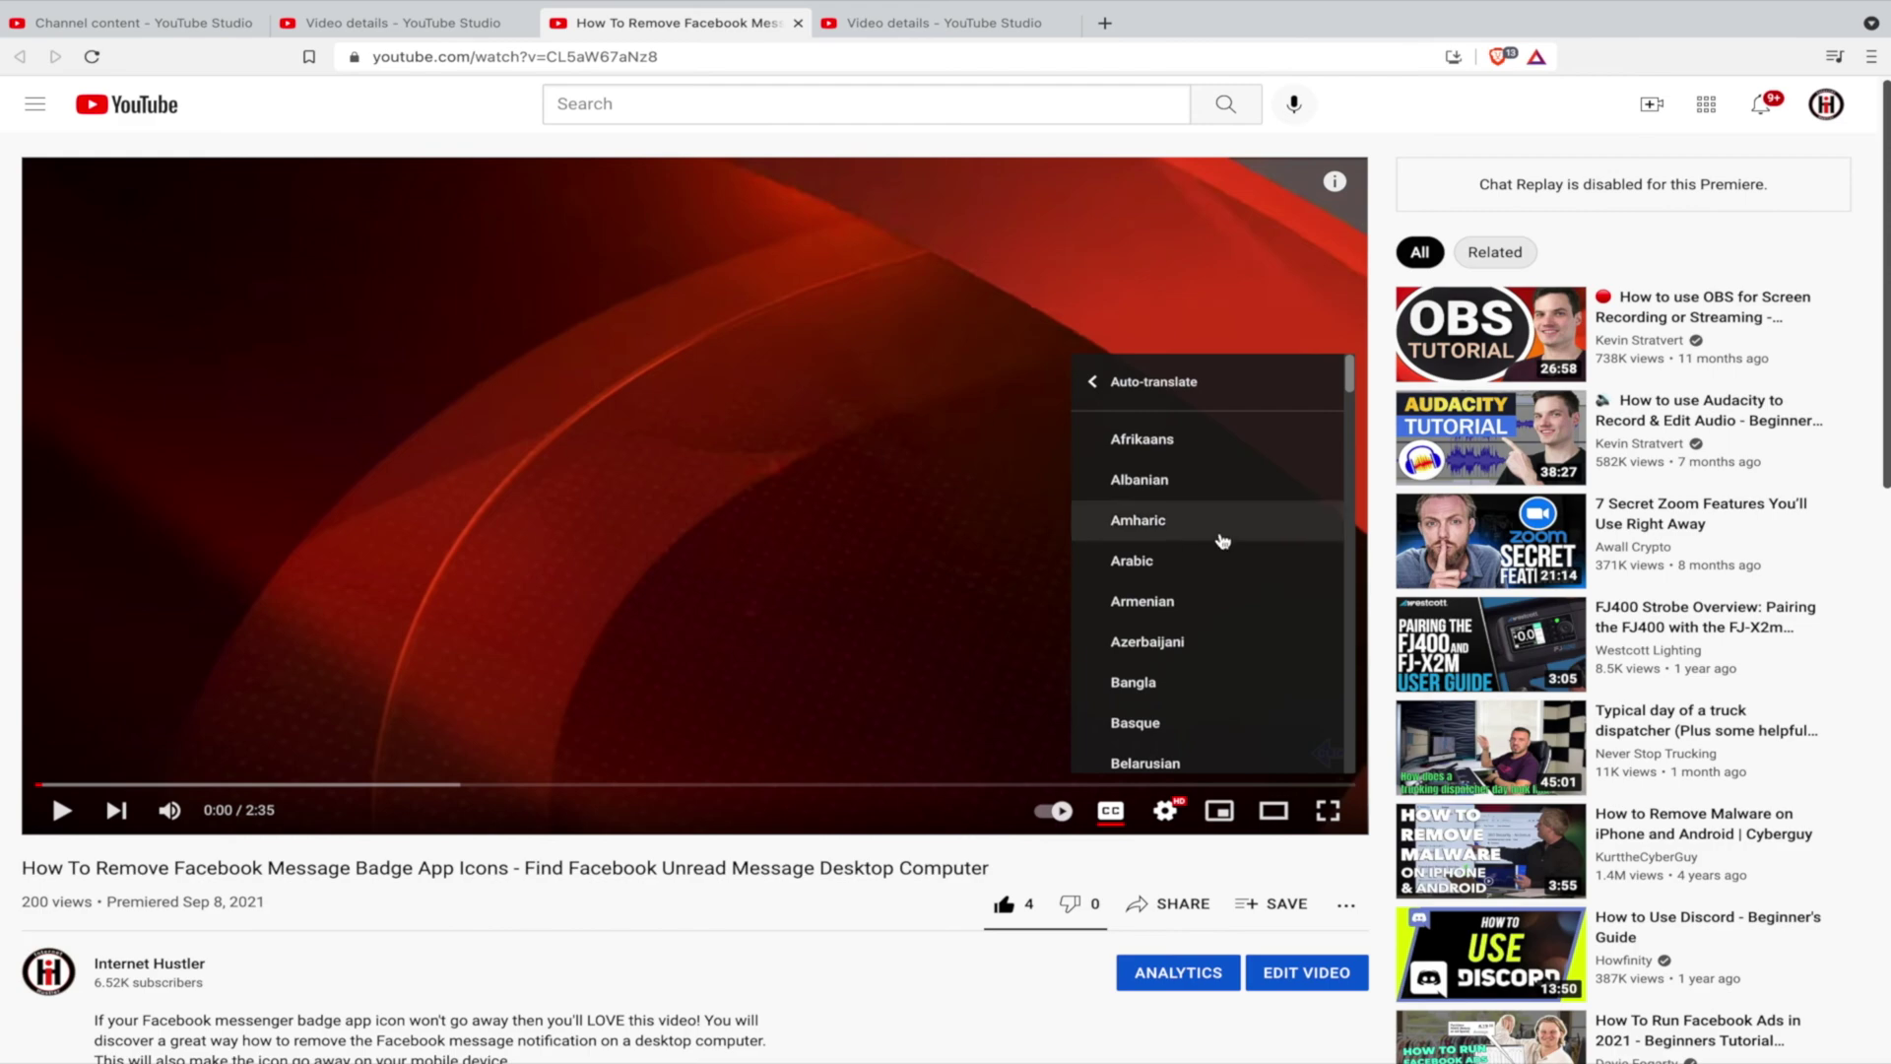
{"action": "left_click", "coordinate": [1100, 381]}
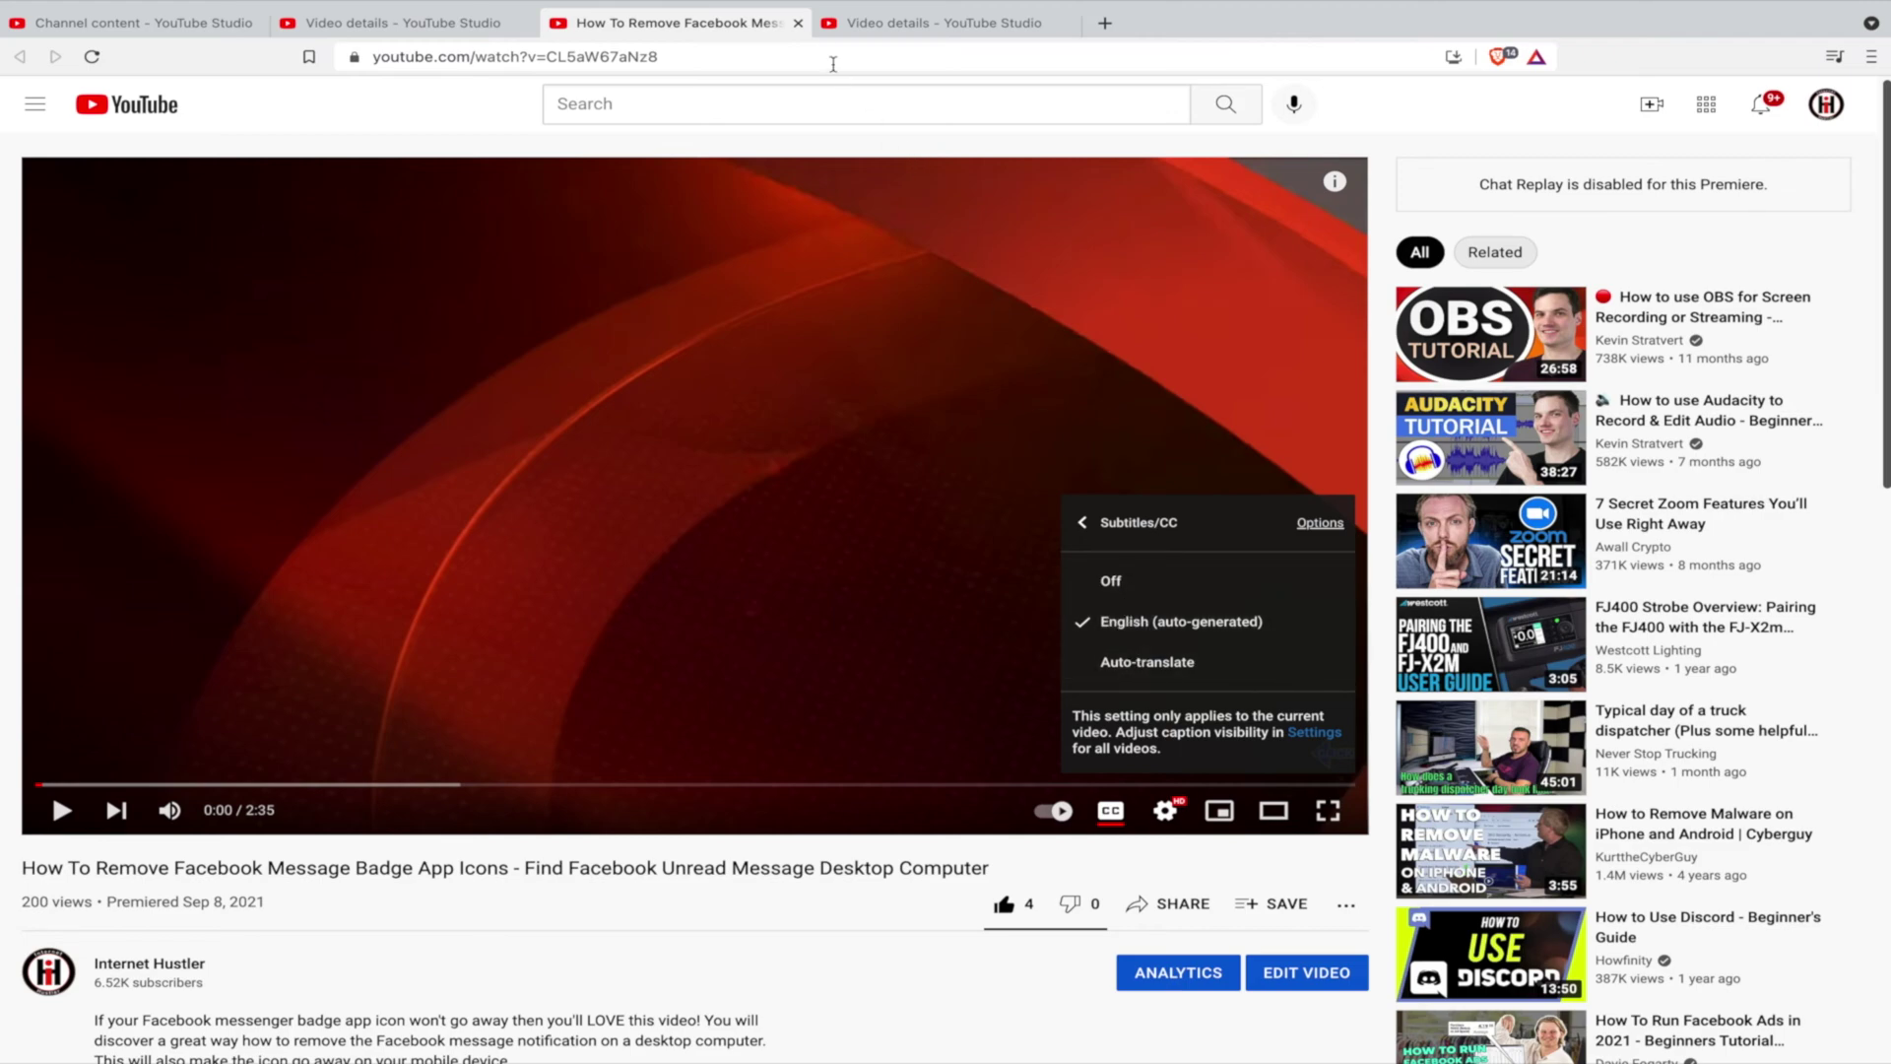
{"action": "left_click", "coordinate": [797, 23]}
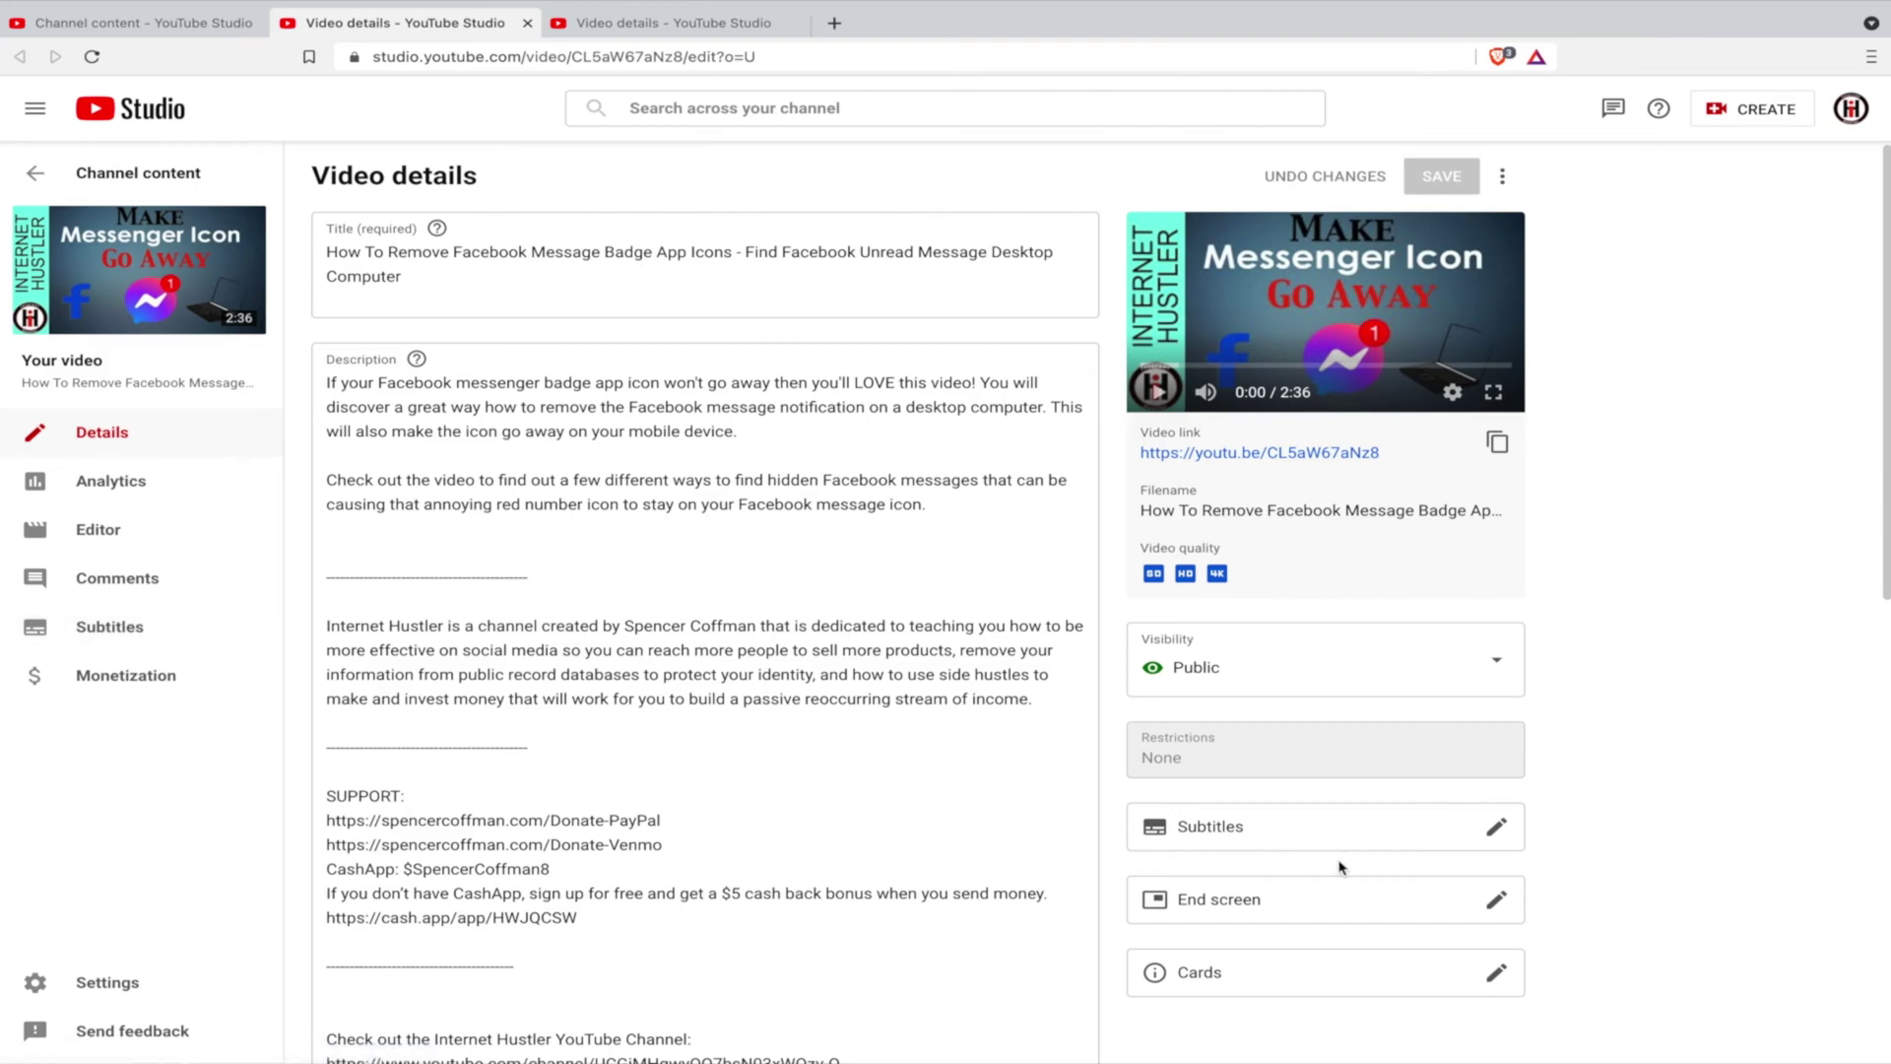
Open the English subtitle editor, scroll the transcript and select the word 'kaufman'.
{"action": "left_click", "coordinate": [1231, 835]}
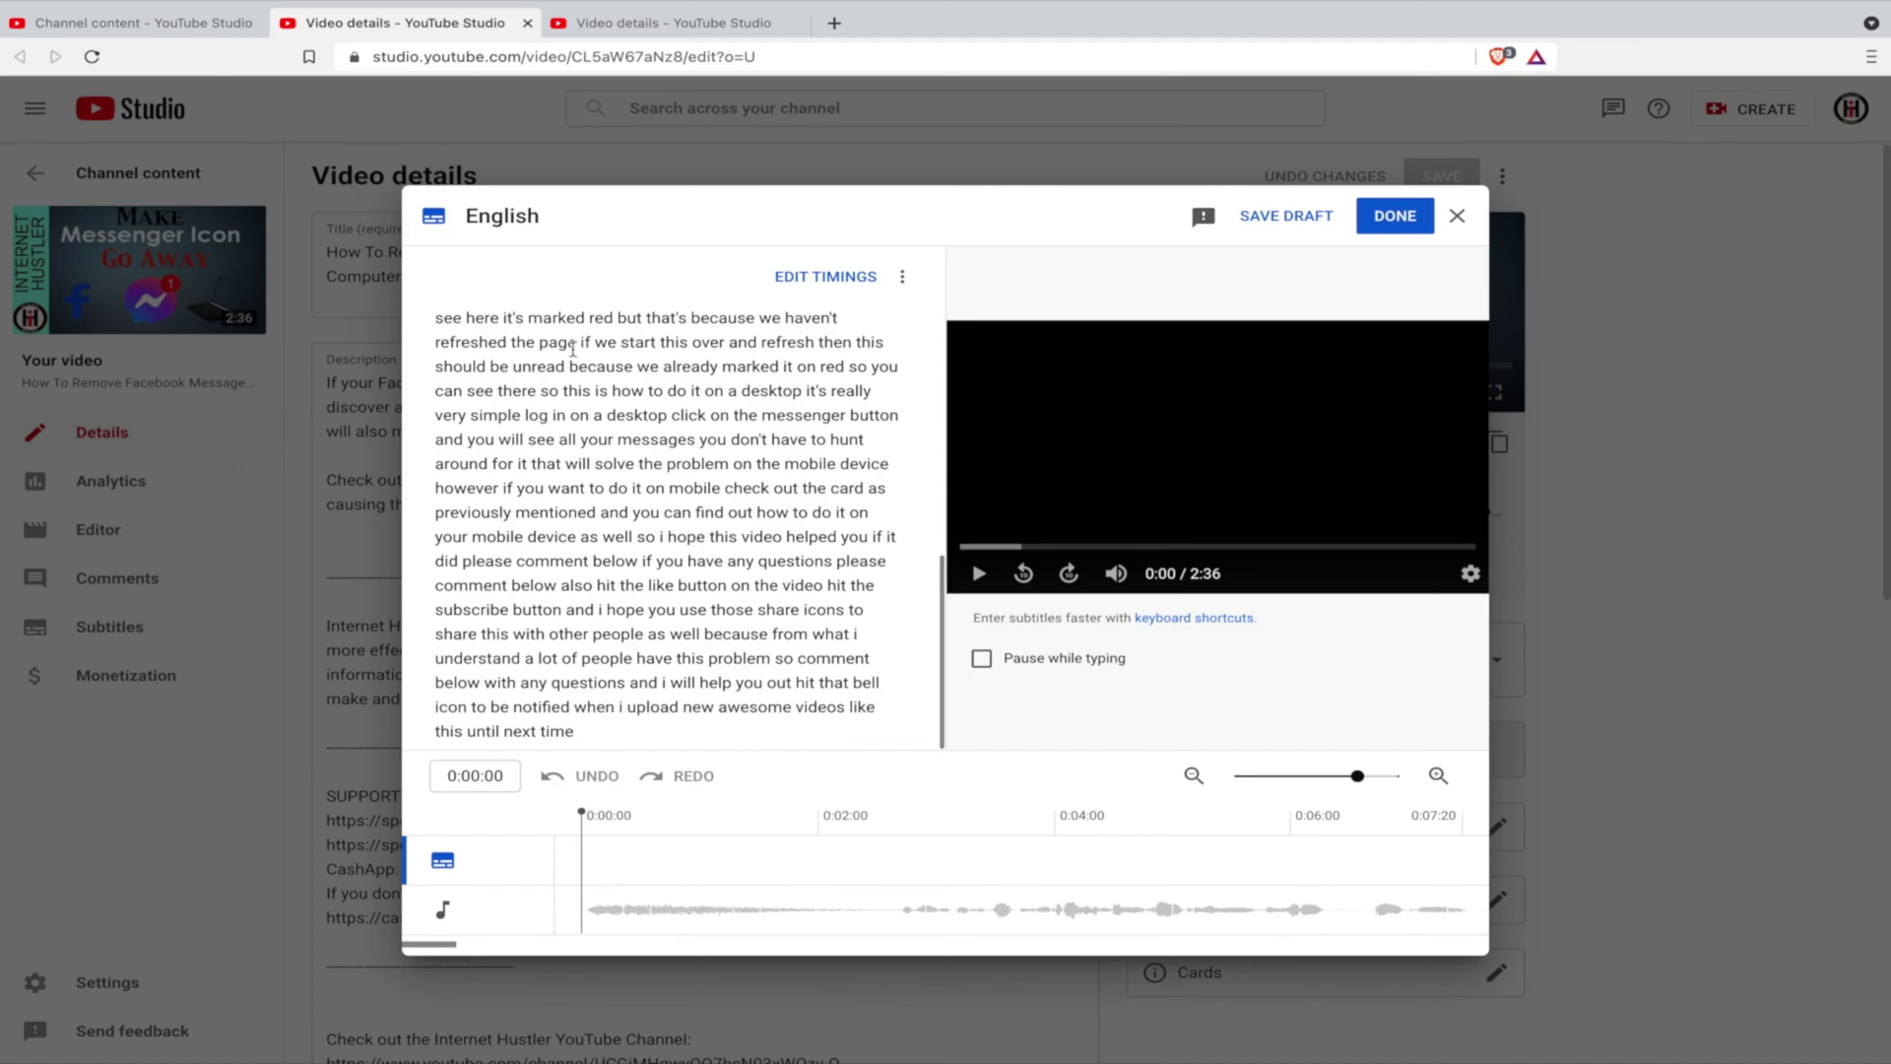
{"action": "scroll", "coordinate": [591, 374], "scroll_direction": "up", "scroll_amount": 15}
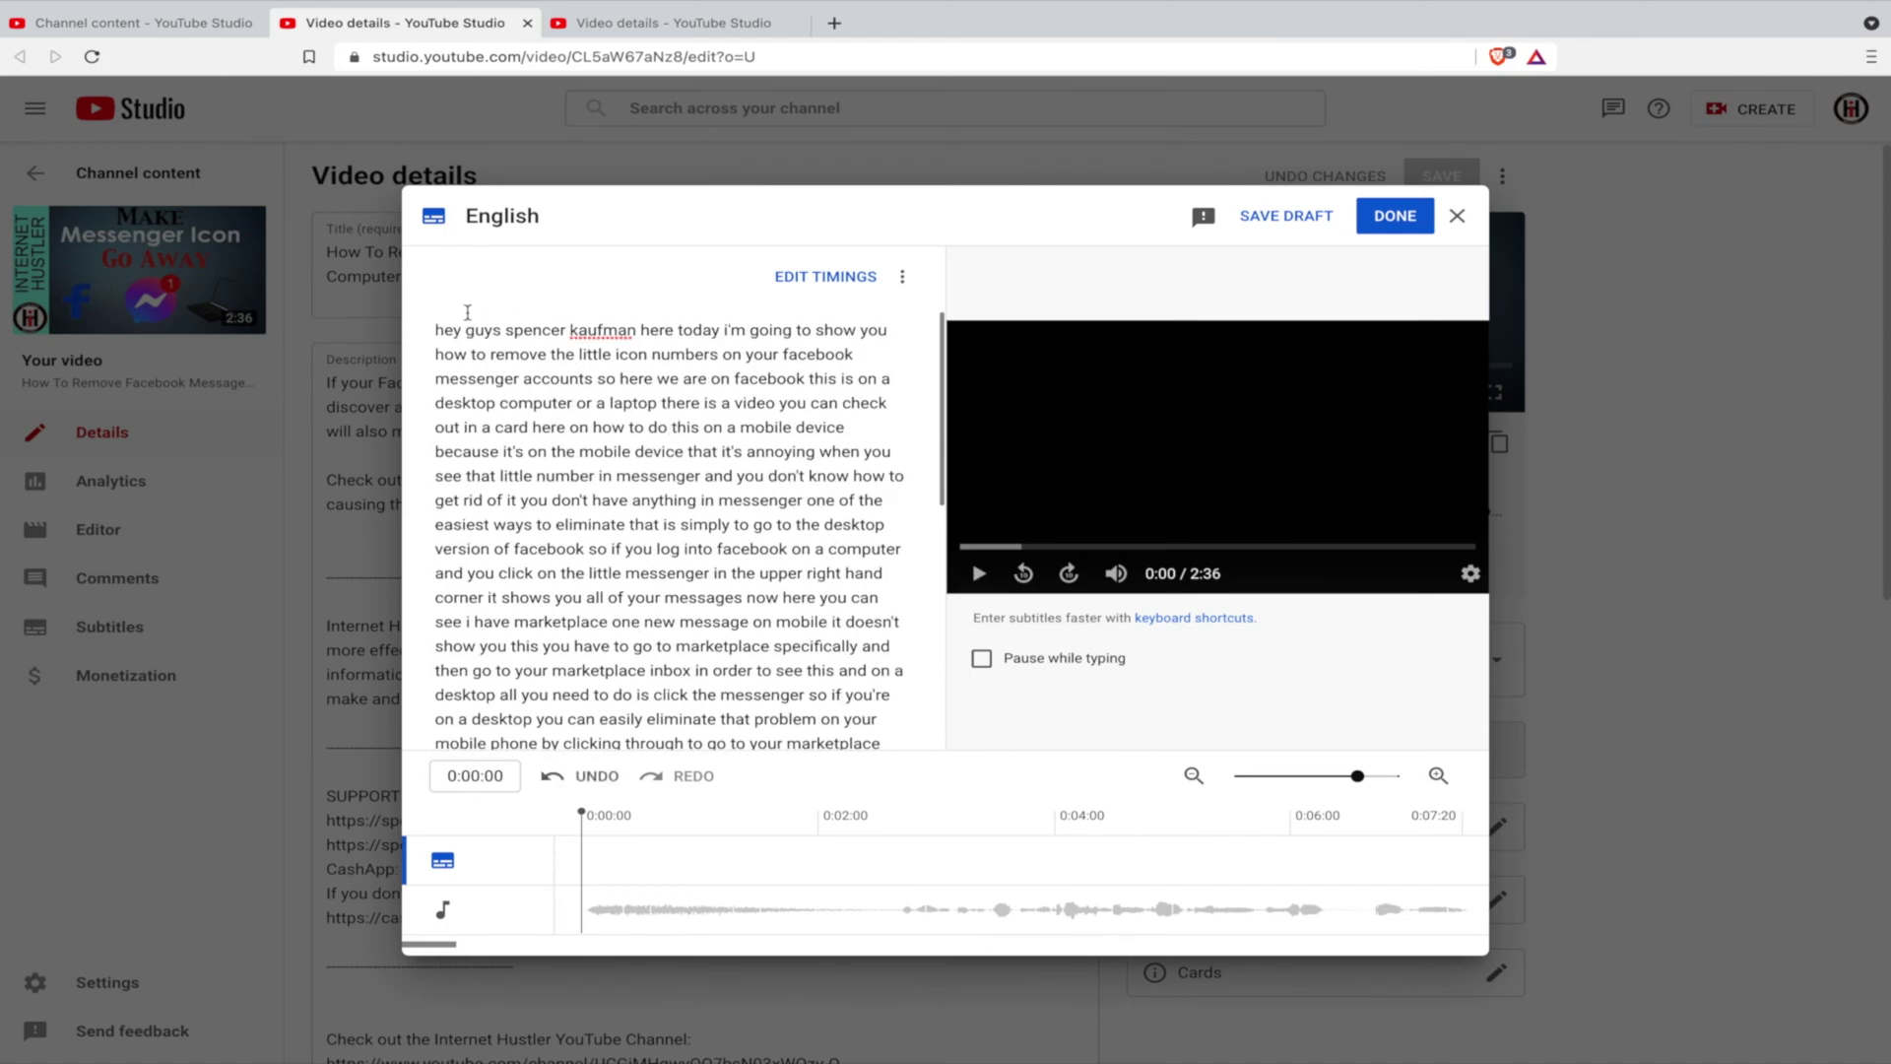
{"action": "scroll", "coordinate": [497, 360], "scroll_direction": "down", "scroll_amount": 15}
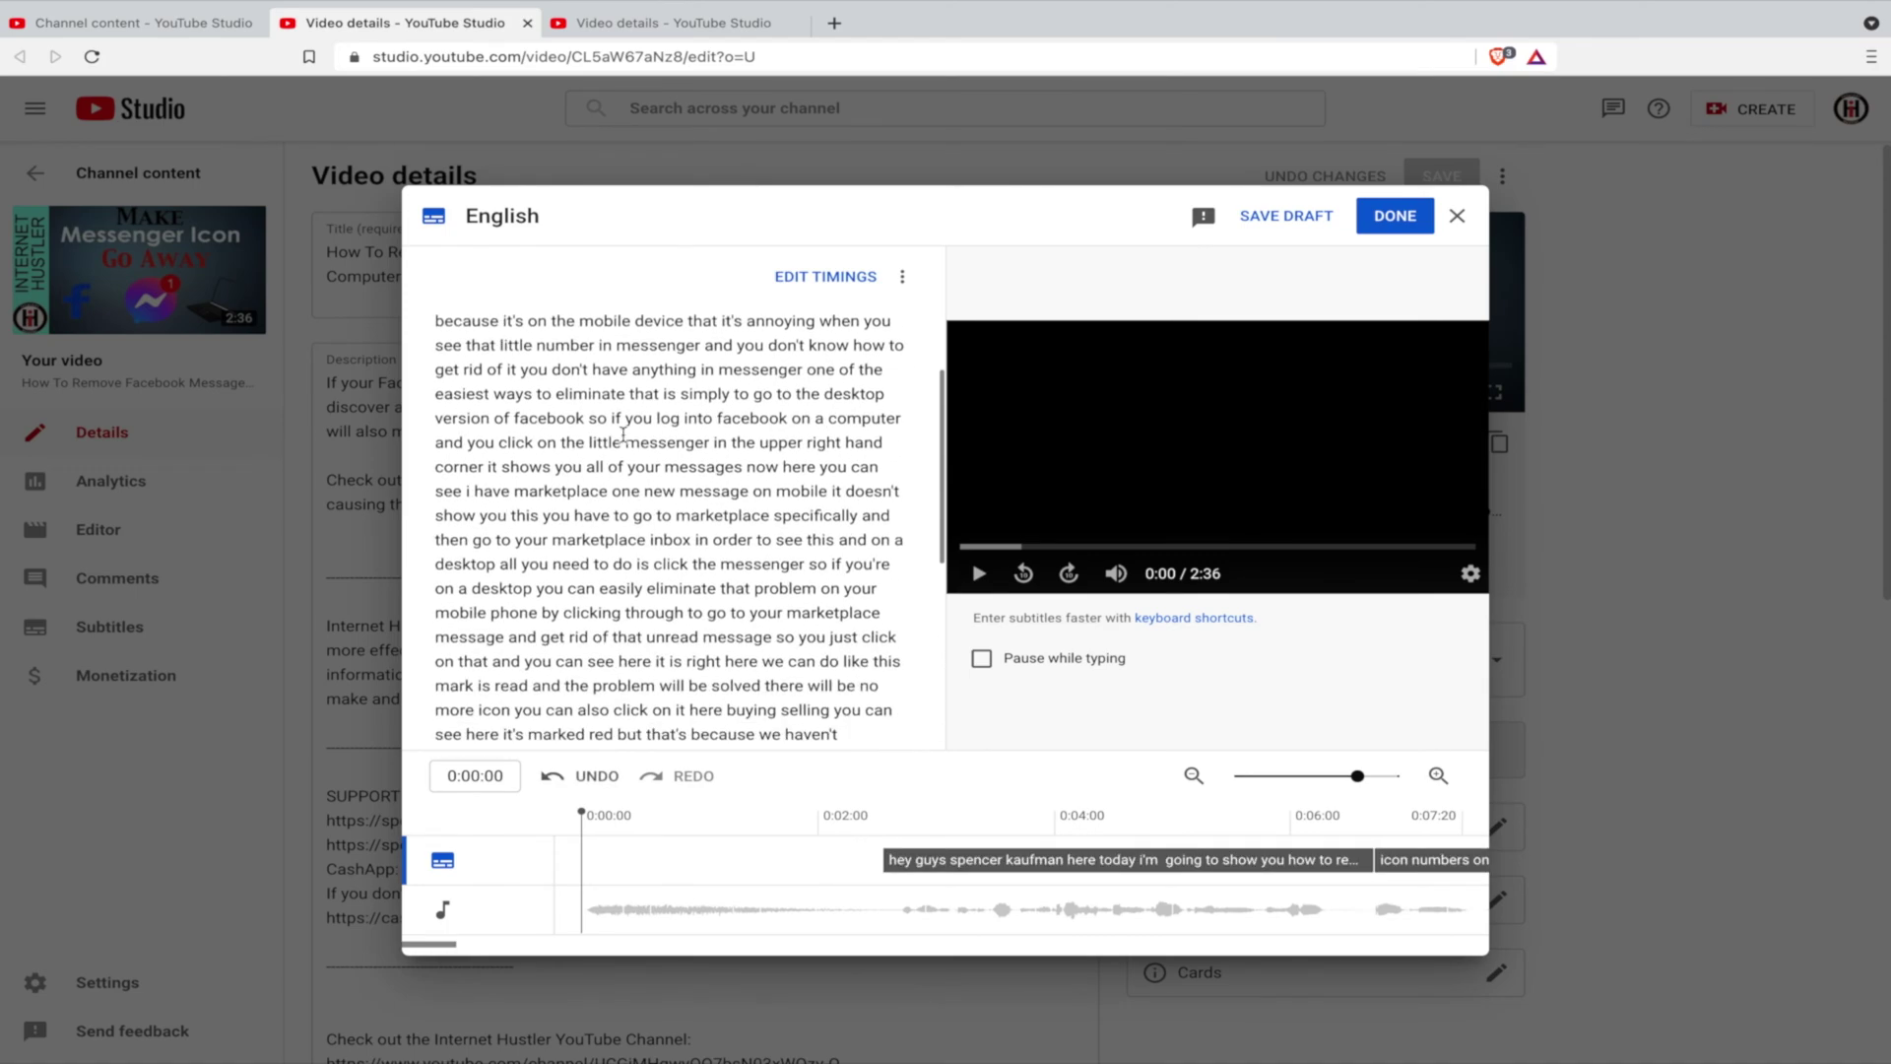
{"action": "scroll", "coordinate": [649, 690], "scroll_direction": "up", "scroll_amount": 15}
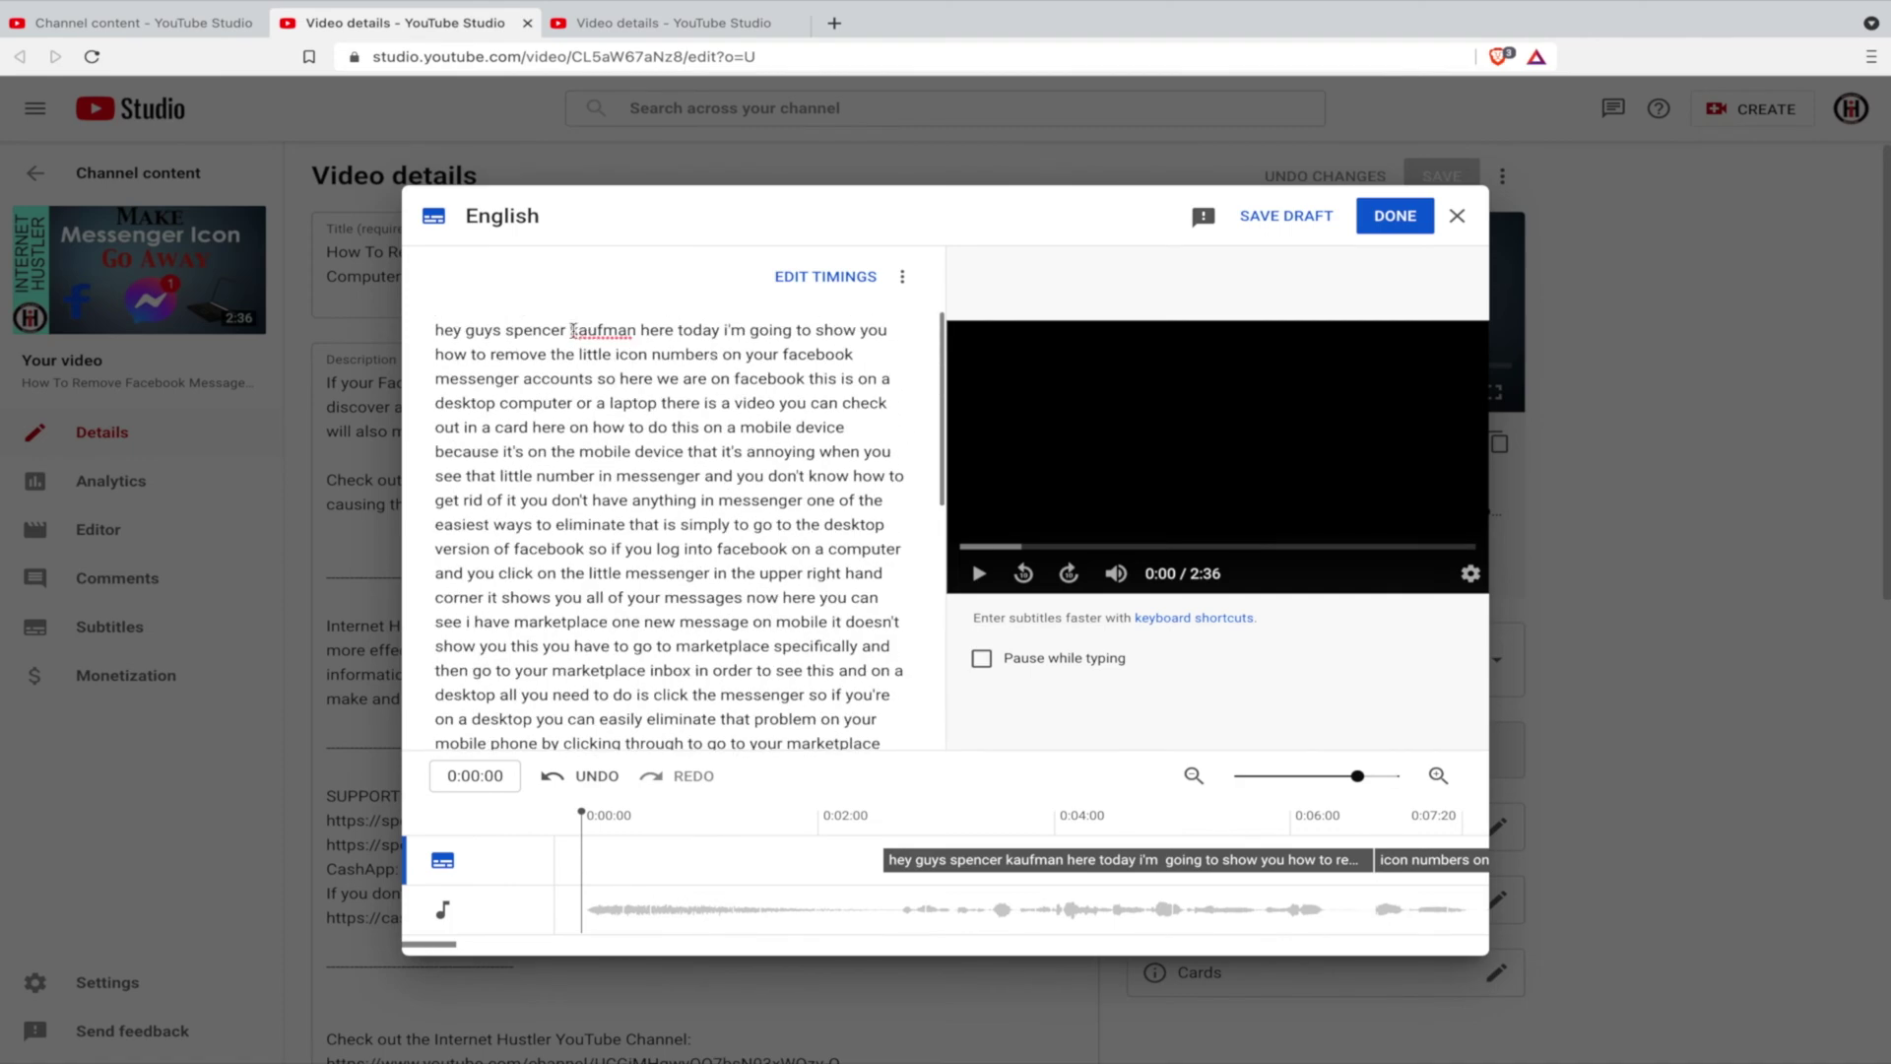
{"action": "left_click_drag", "start_coordinate": [571, 329], "coordinate": [637, 328]}
{"action": "left_click", "coordinate": [615, 531]}
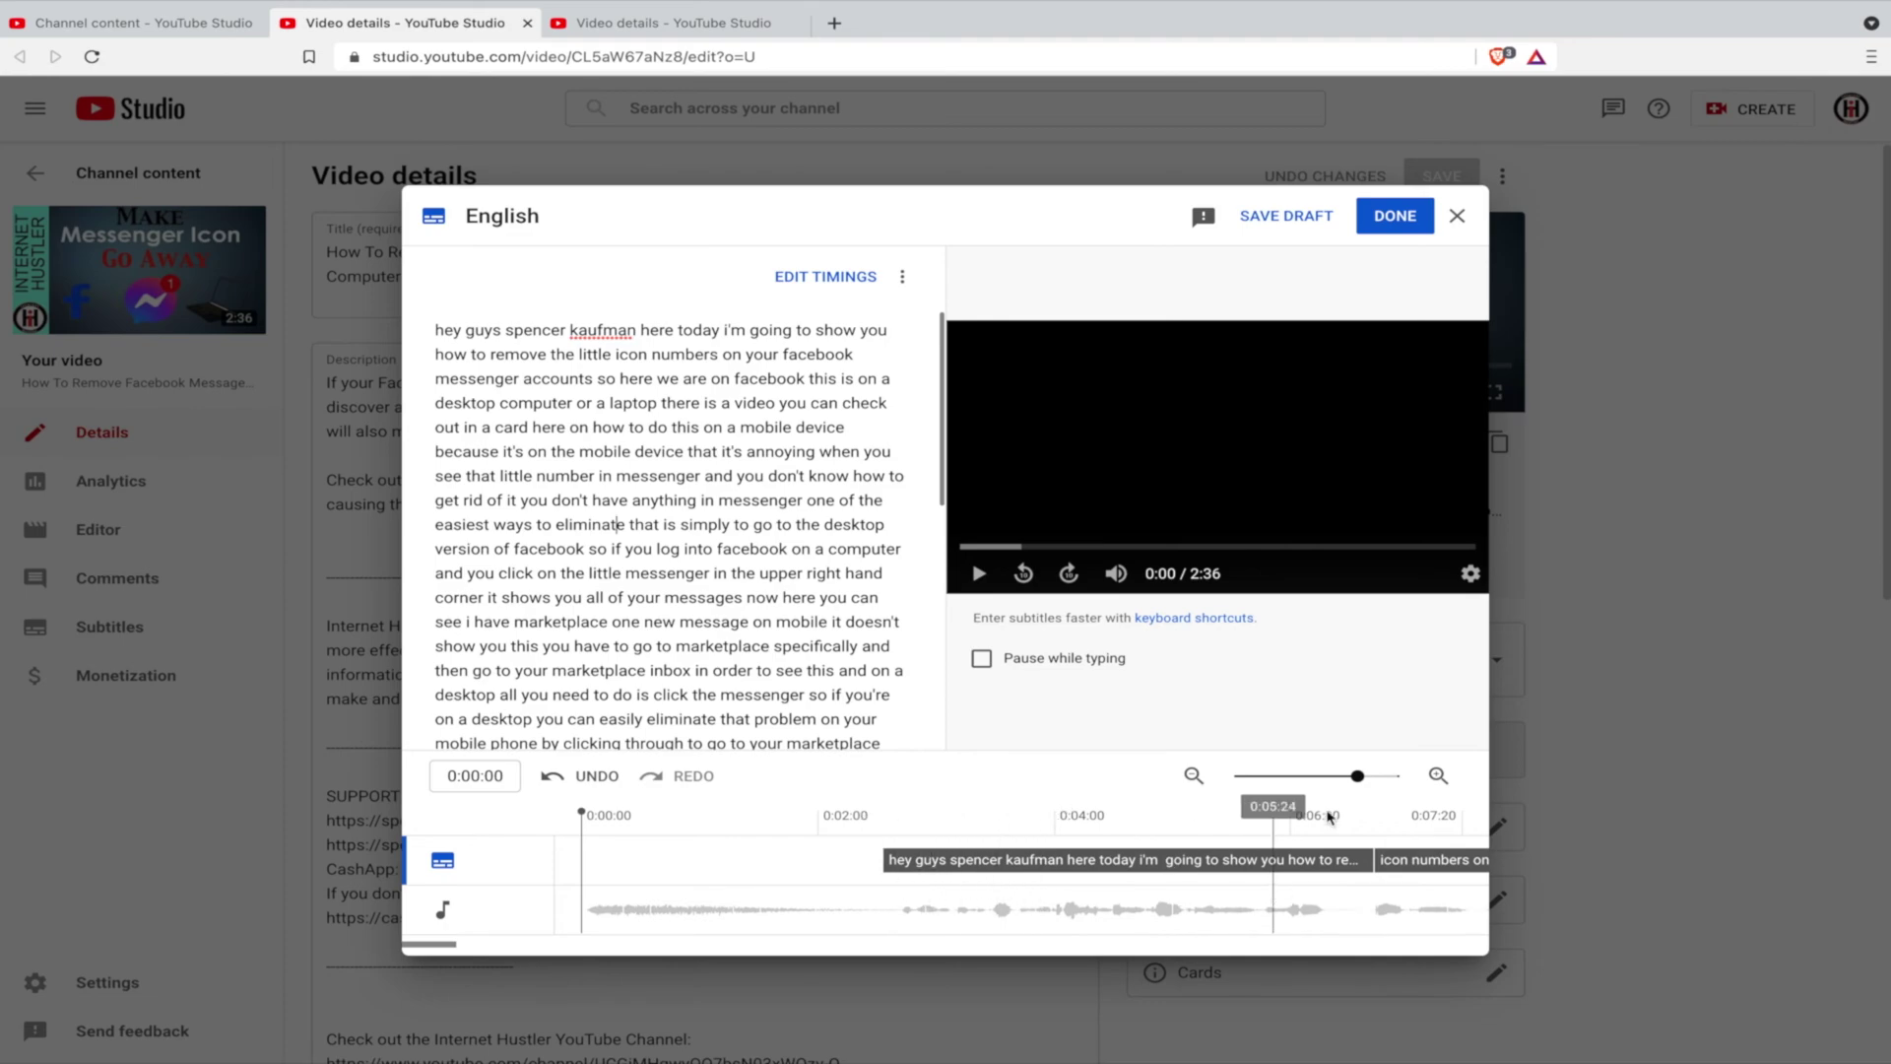
Discard the transcript changes and go to the video's Subtitles page.
{"action": "left_click", "coordinate": [1456, 215]}
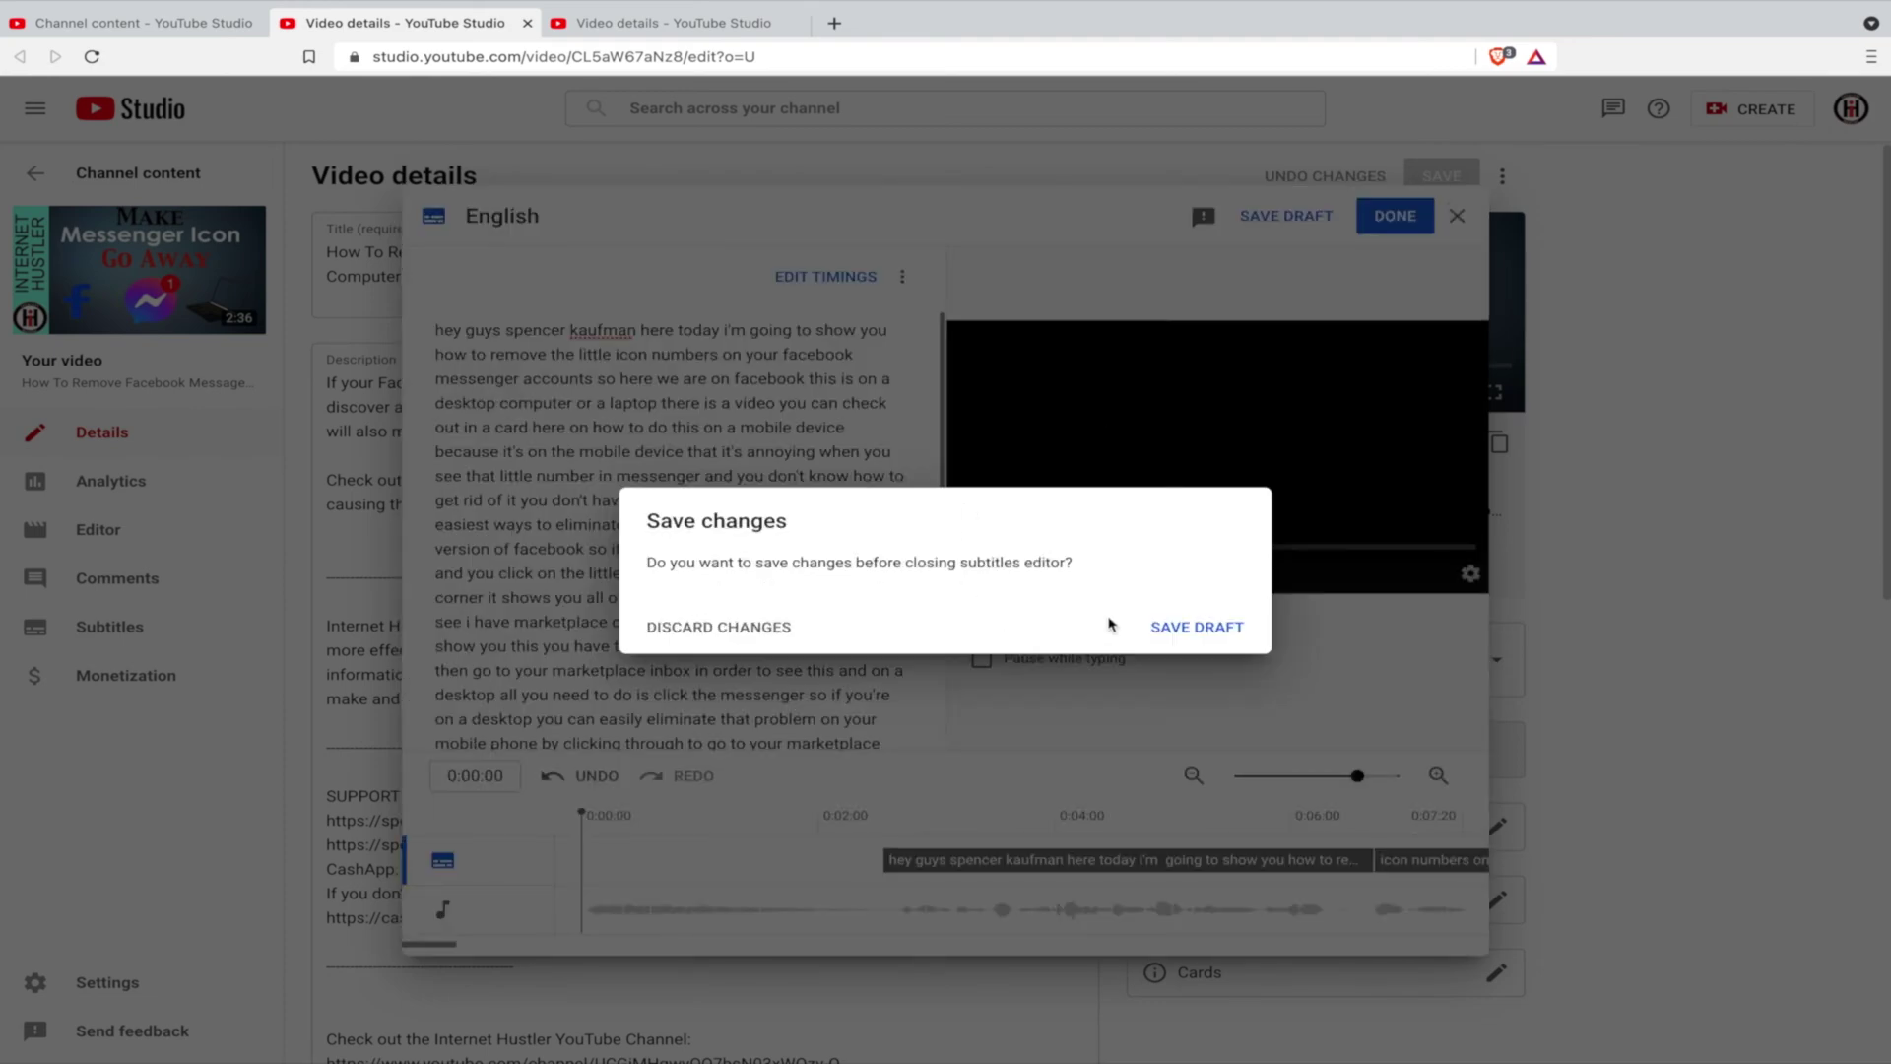
{"action": "left_click", "coordinate": [739, 636]}
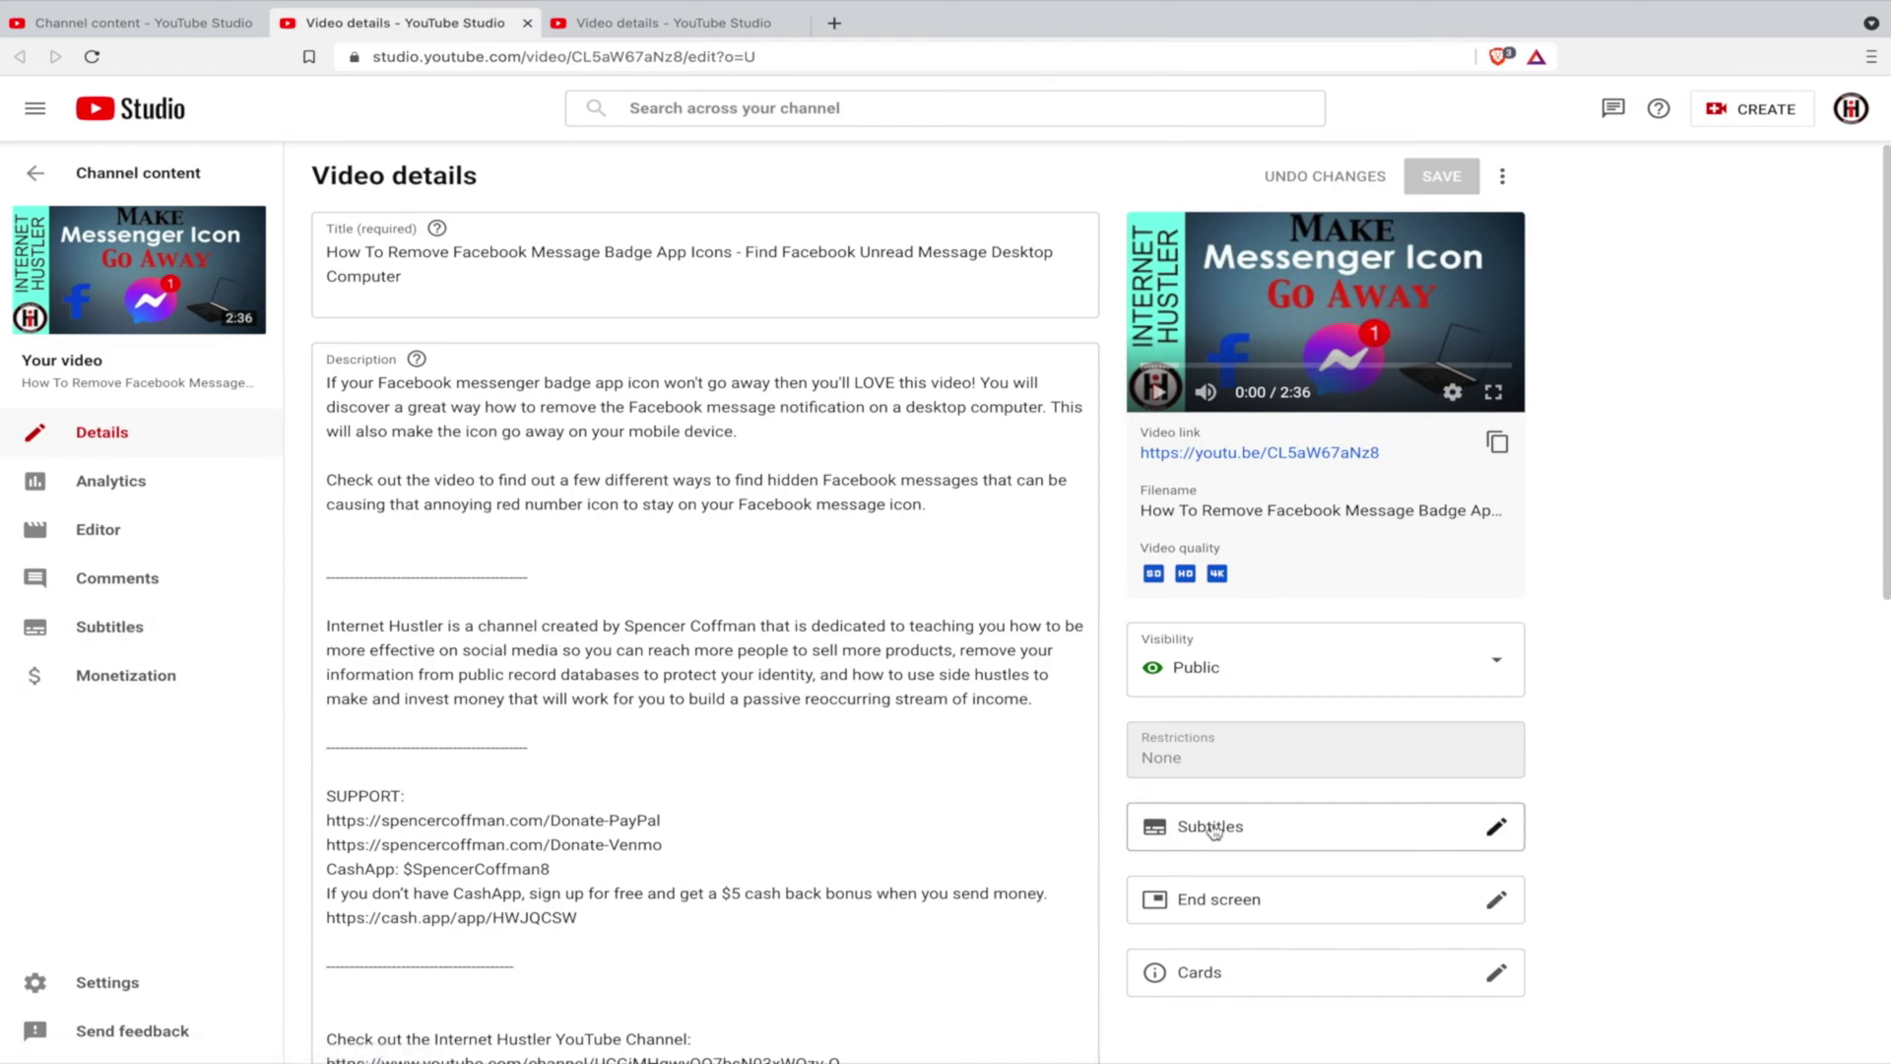
{"action": "left_click", "coordinate": [113, 627]}
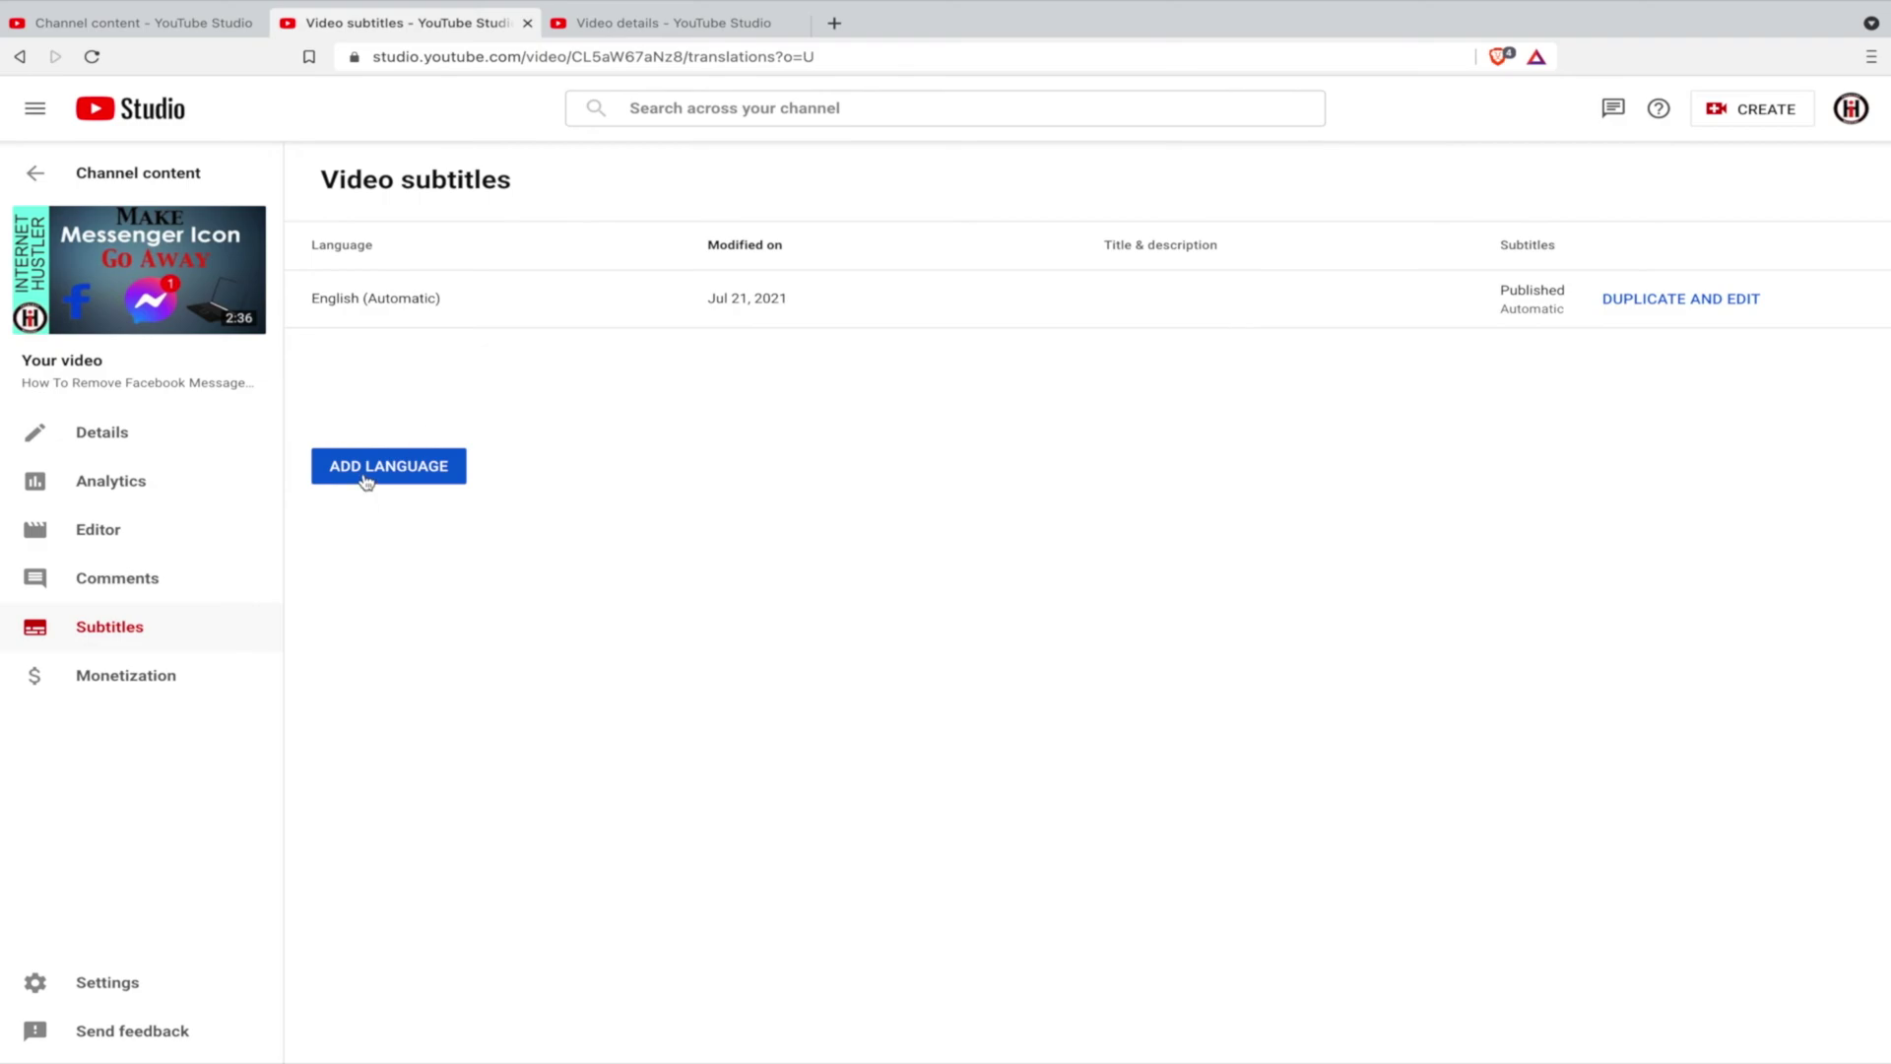
Choose Filipino from the ADD LANGUAGE dropdown.
{"action": "left_click", "coordinate": [394, 476]}
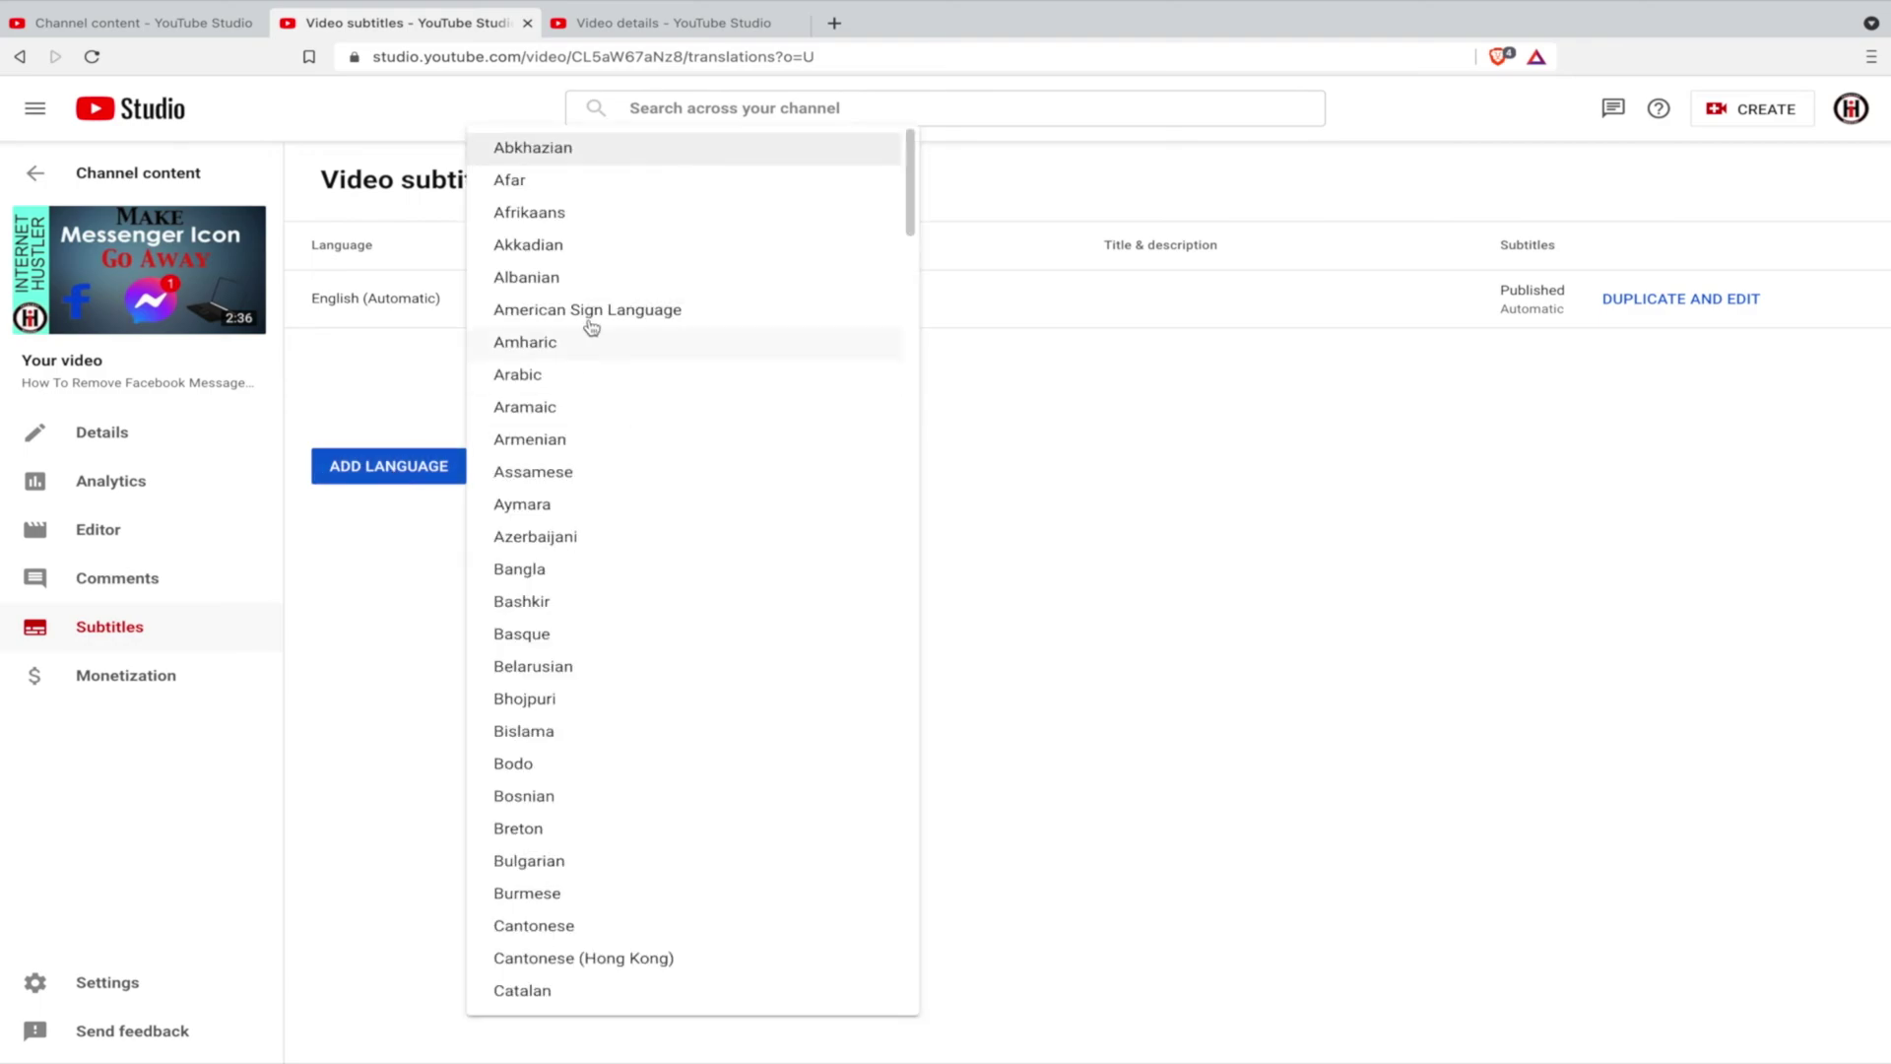
{"action": "scroll", "coordinate": [612, 280], "scroll_direction": "down", "scroll_amount": 3}
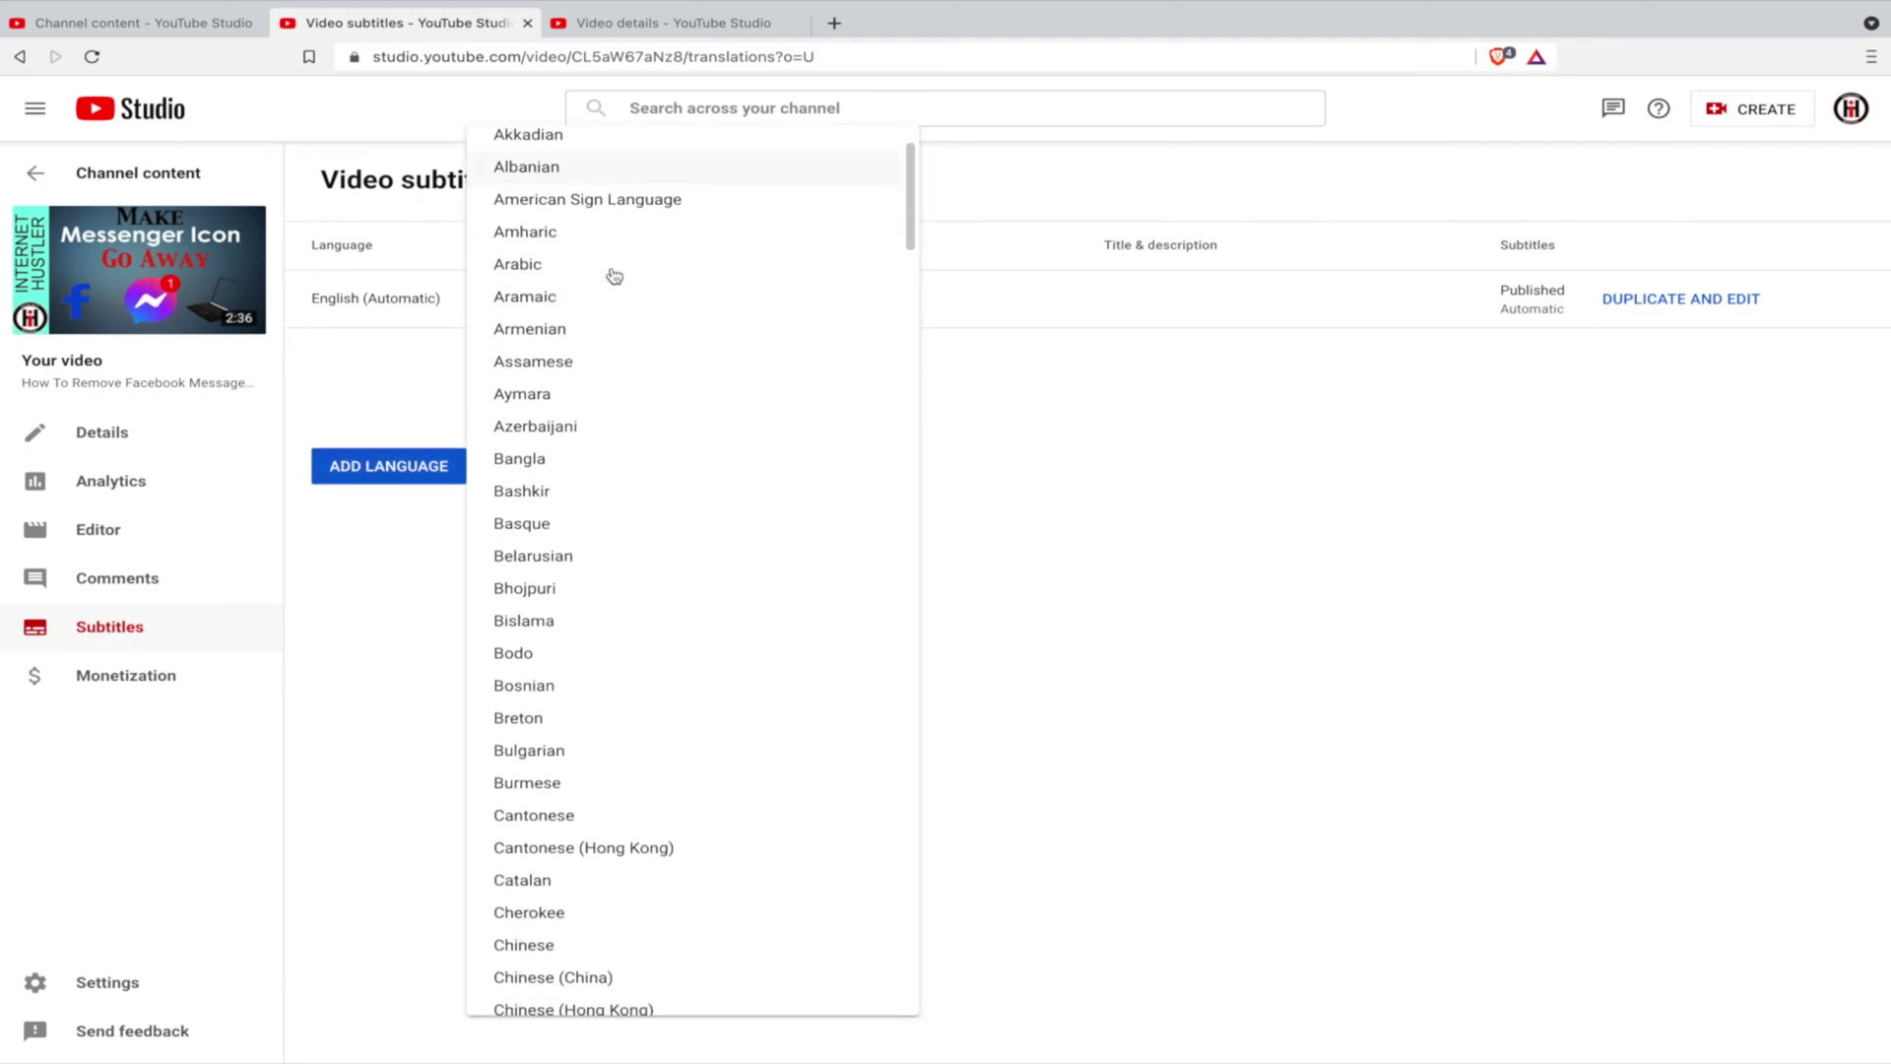
{"action": "scroll", "coordinate": [615, 277], "scroll_direction": "down", "scroll_amount": 7}
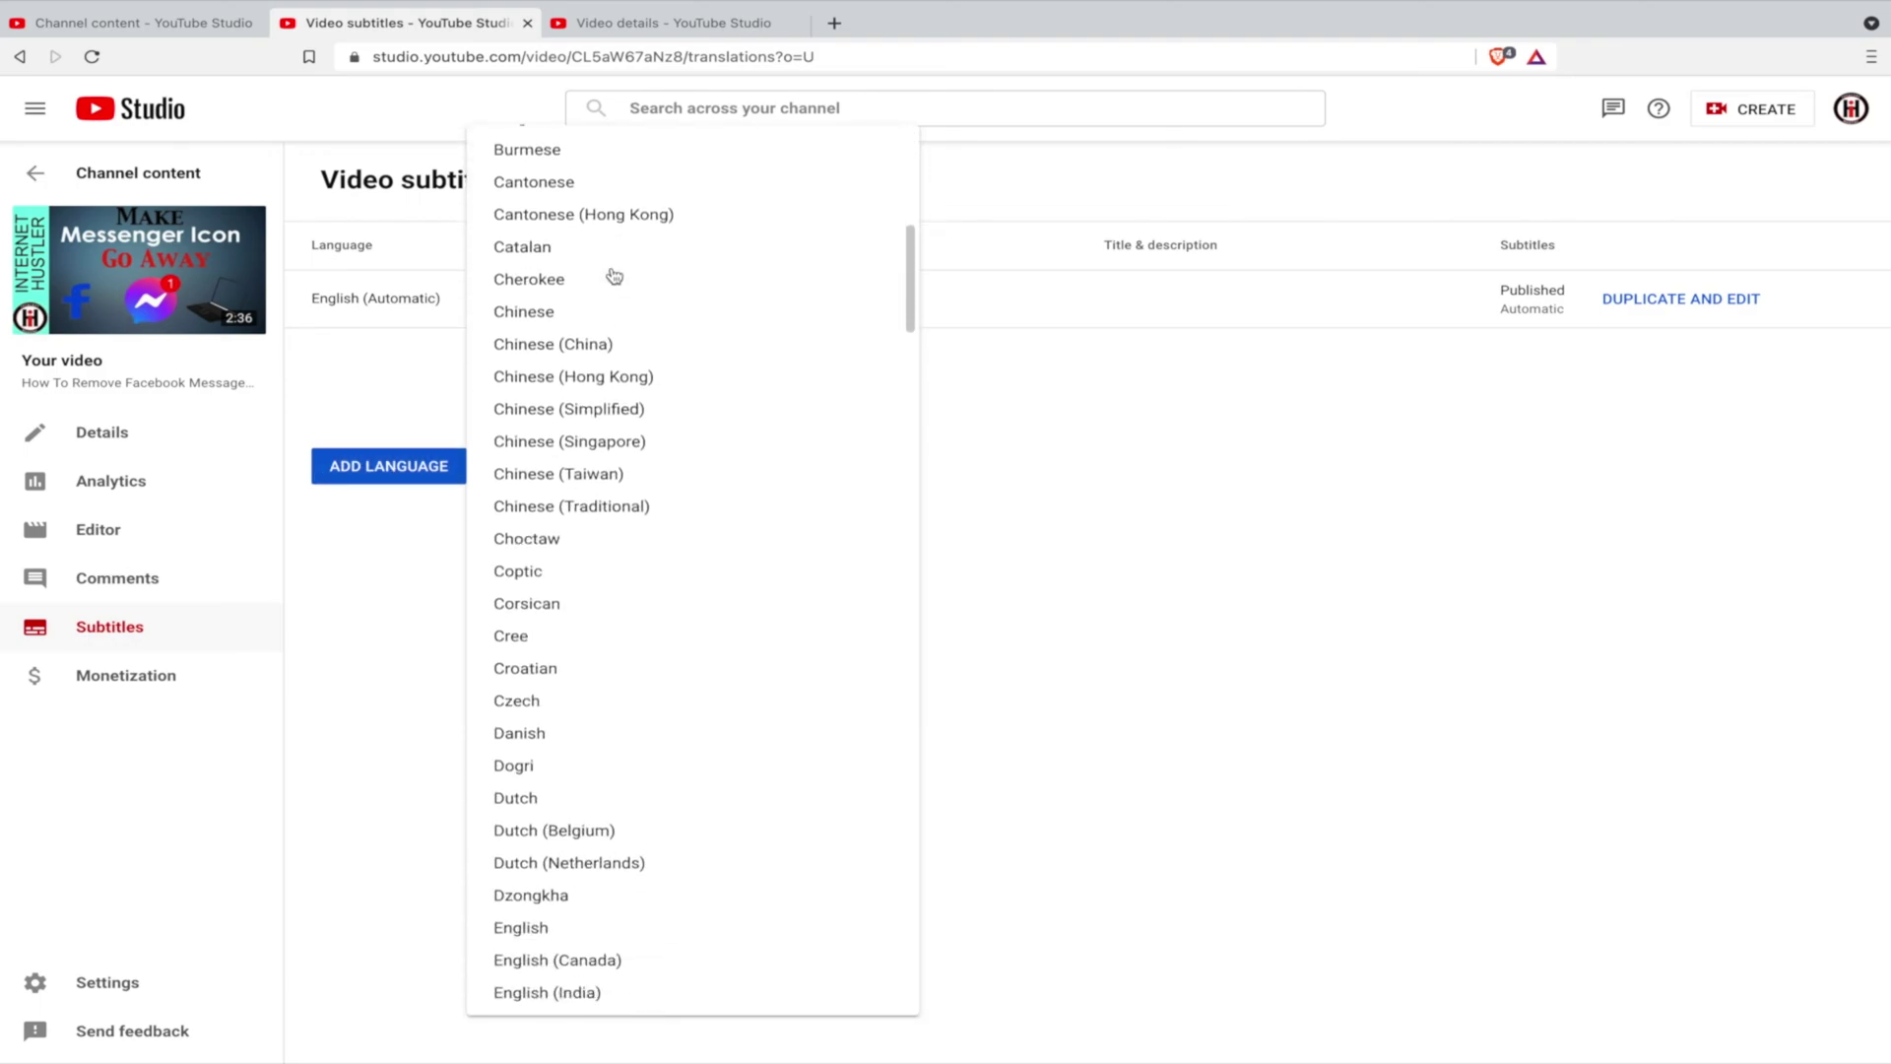
{"action": "scroll", "coordinate": [614, 277], "scroll_direction": "down", "scroll_amount": 8}
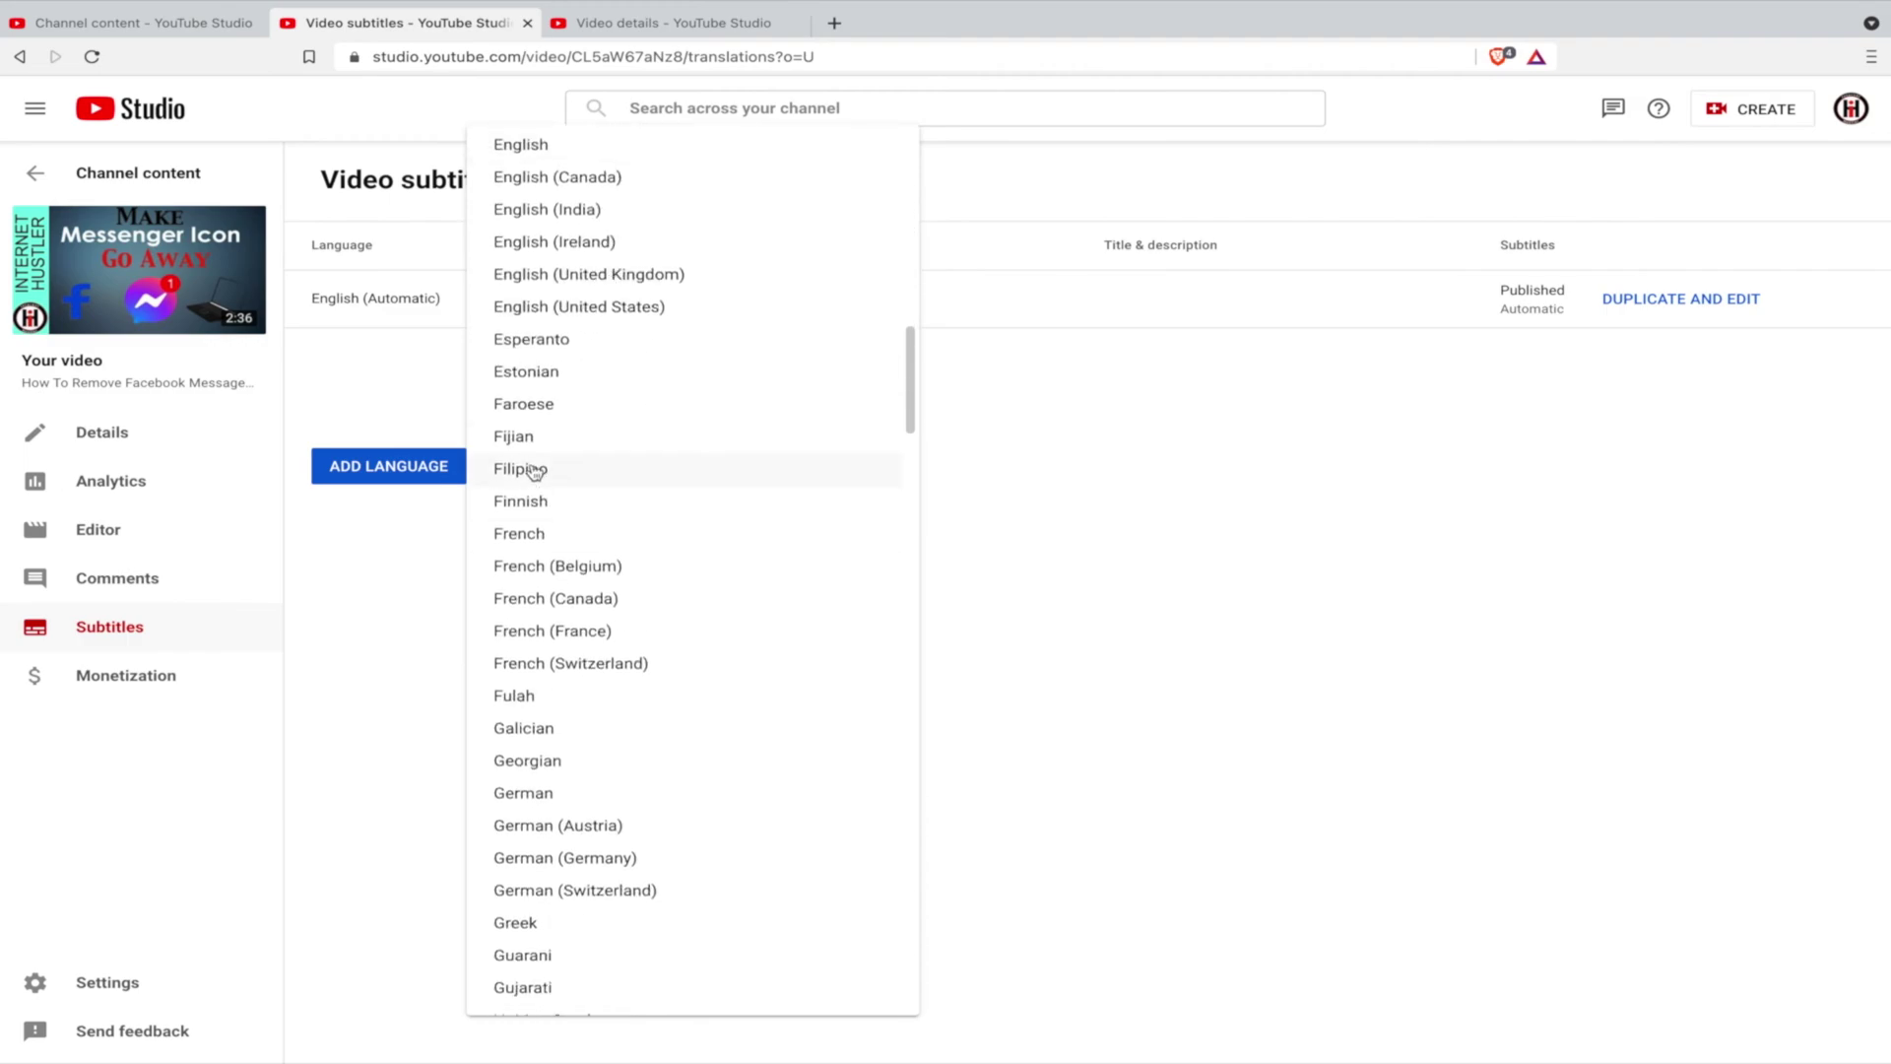
{"action": "left_click", "coordinate": [532, 470]}
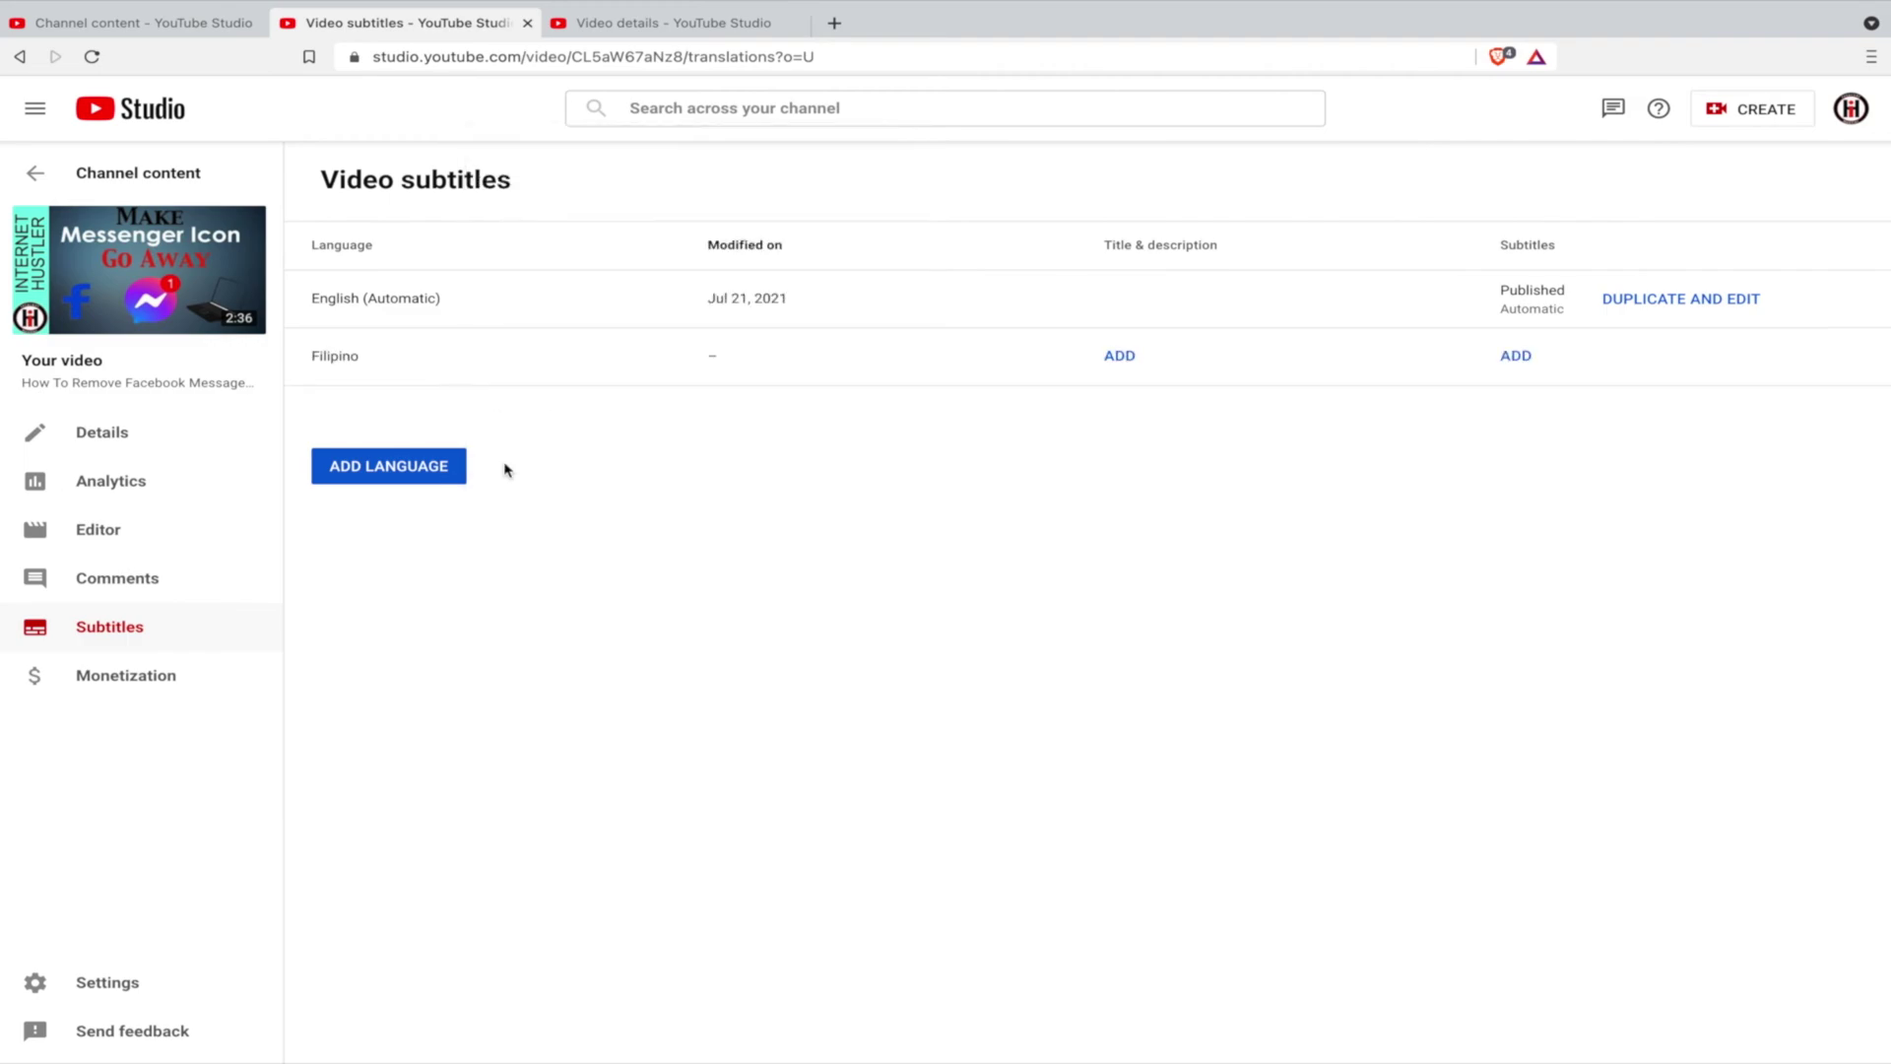
Check the Filipino subtitle methods, trying Type manually, then close the window unchanged.
{"action": "left_click", "coordinate": [1517, 357]}
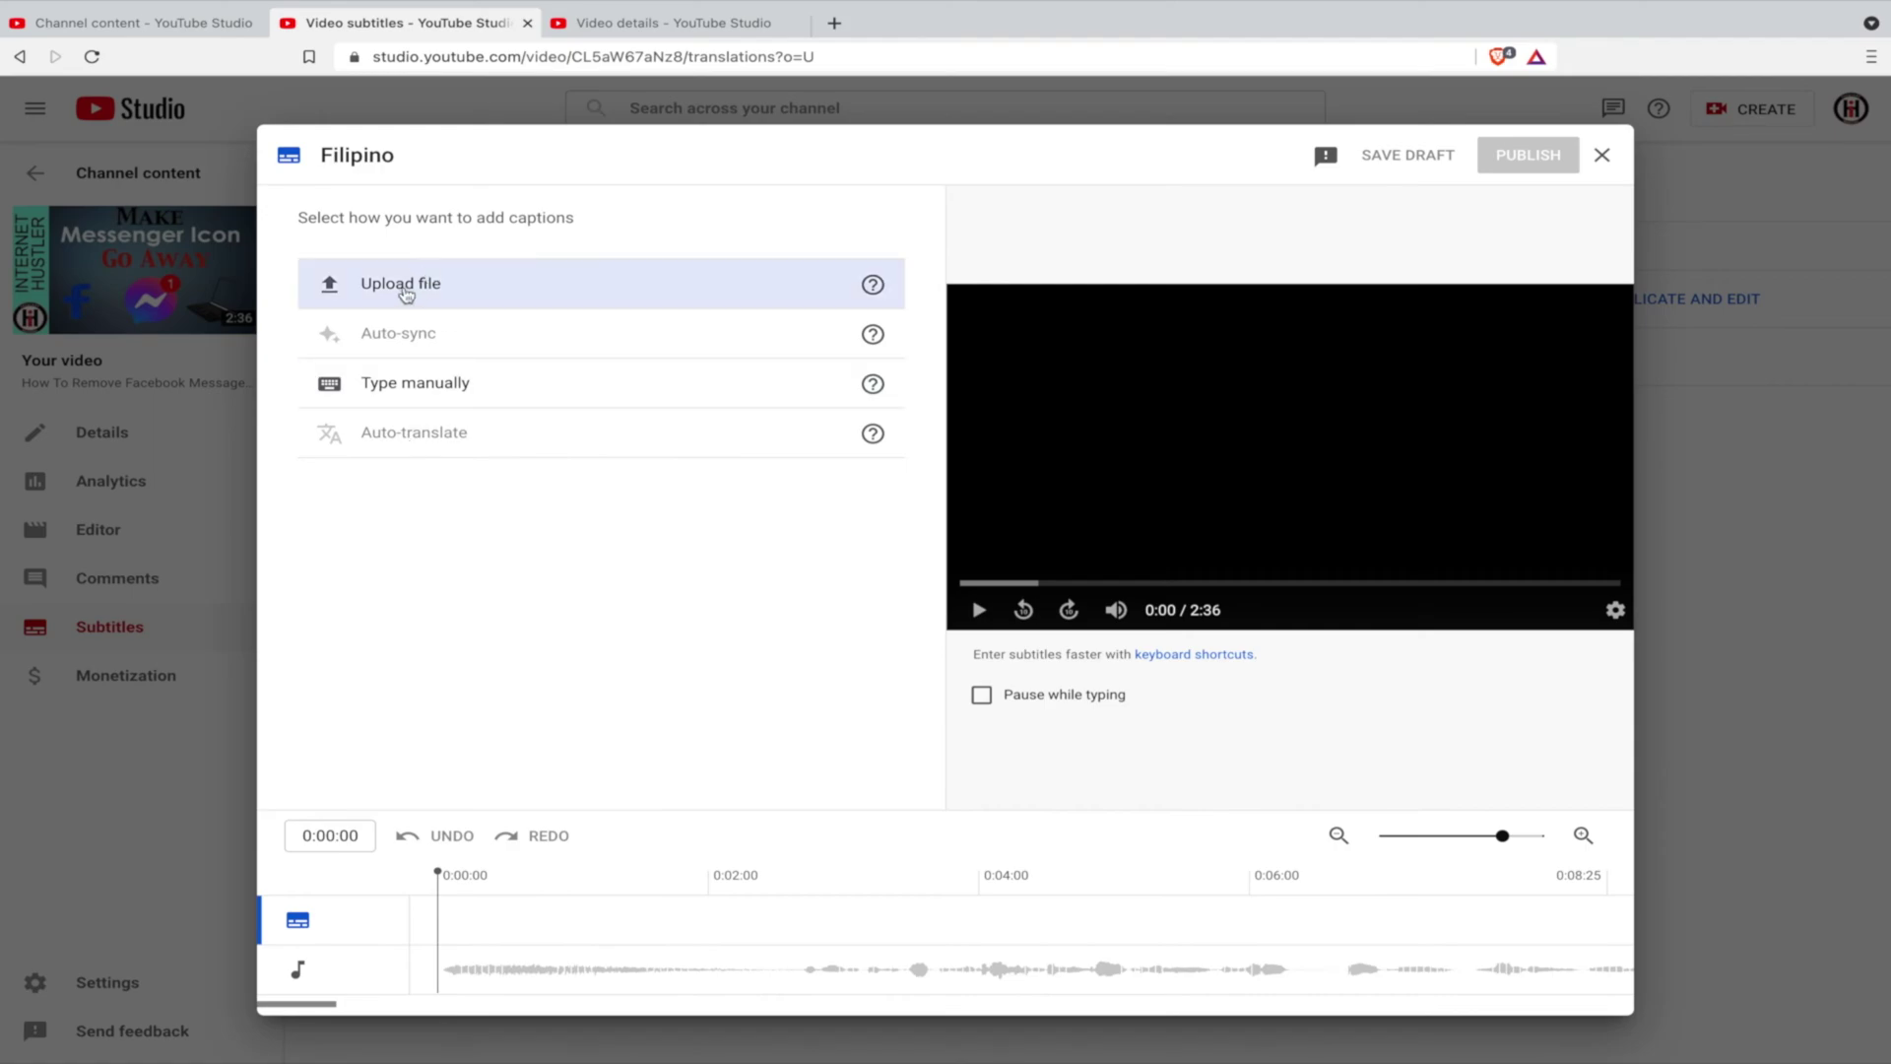
{"action": "left_click", "coordinate": [395, 388]}
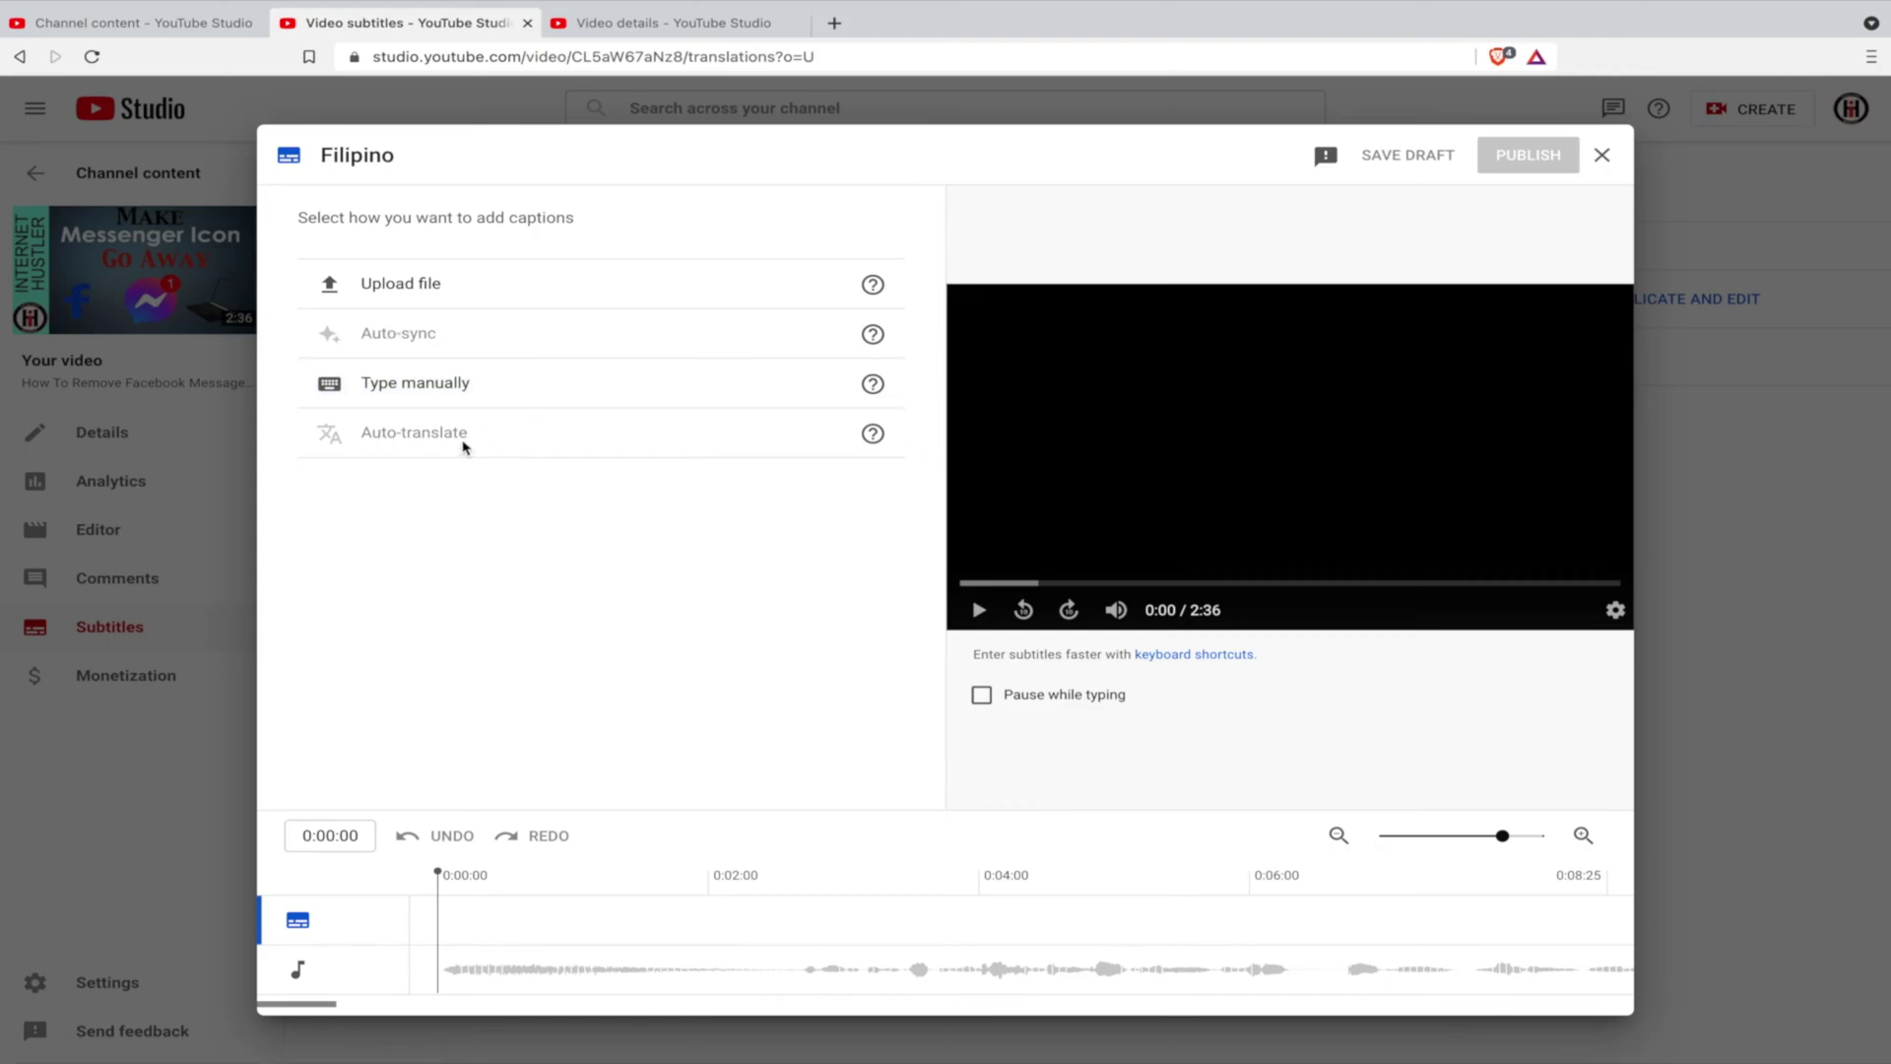
{"action": "left_click", "coordinate": [1603, 155]}
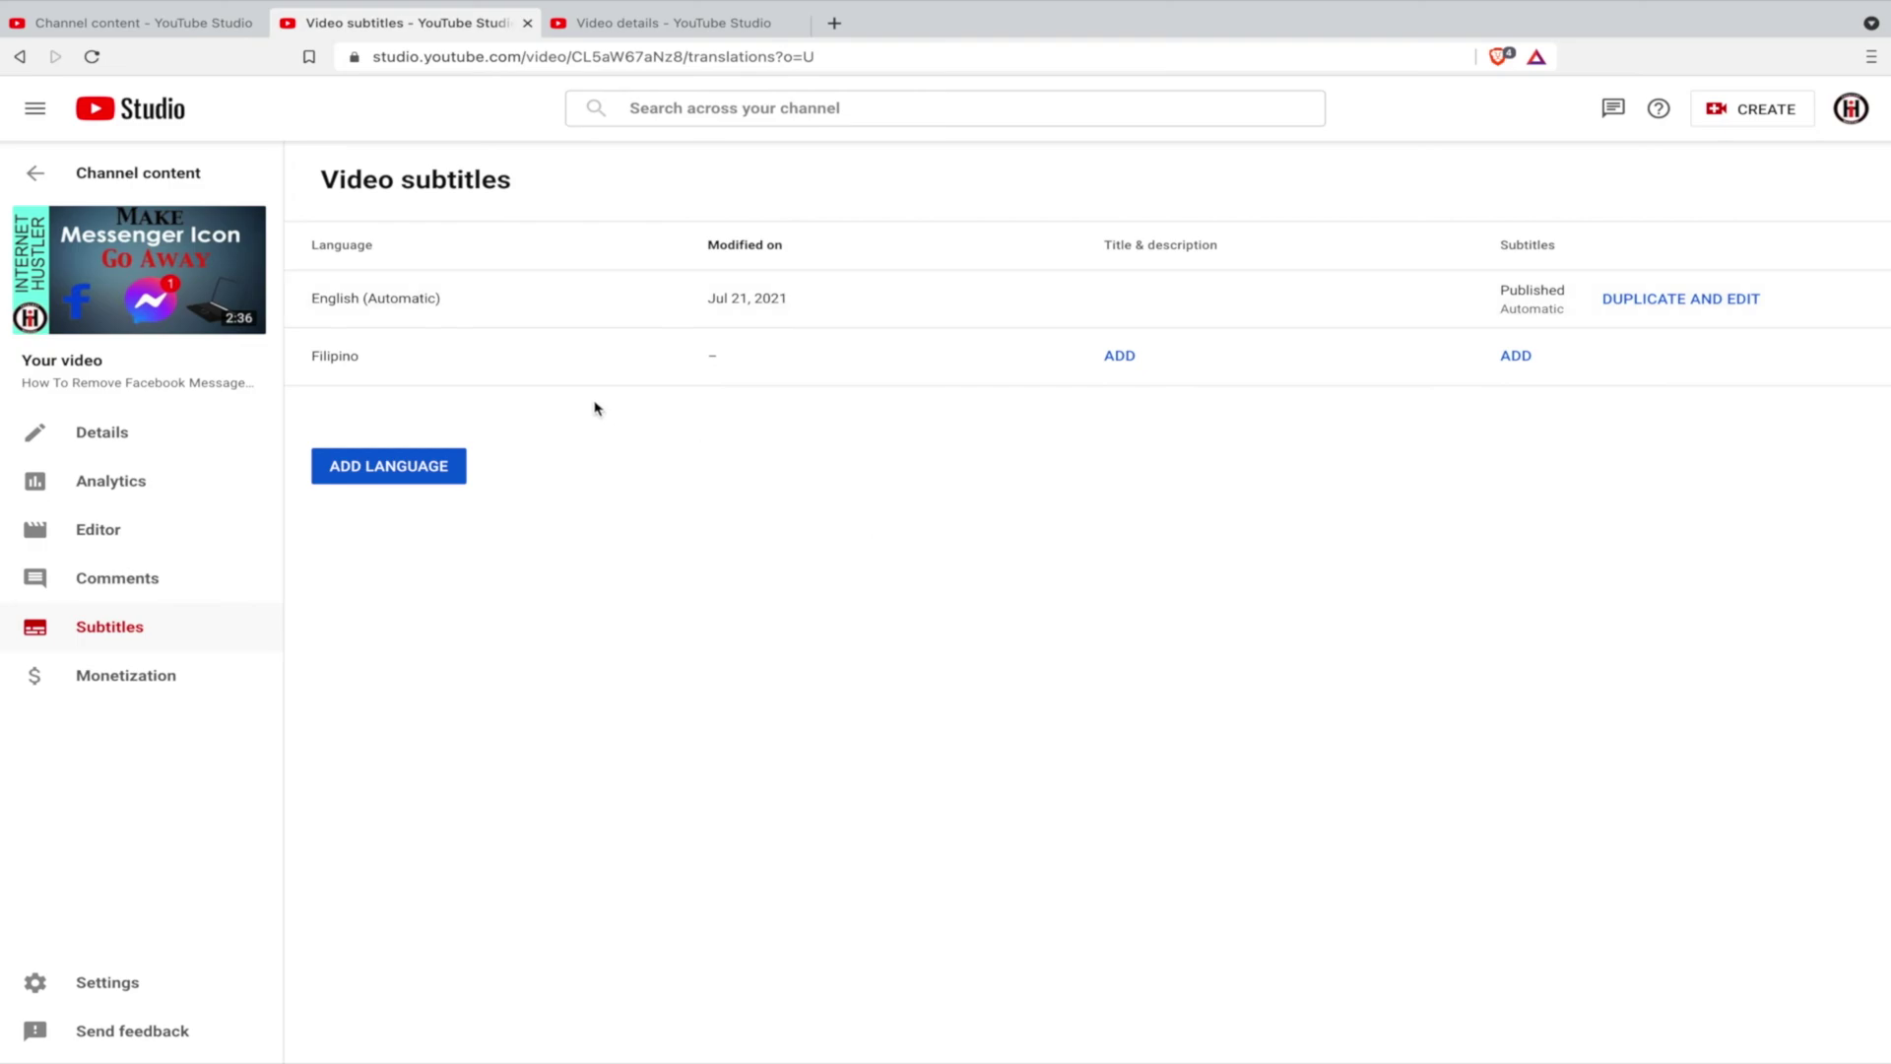
Open the channel's public page in a new tab, scroll its Videos grid, and return.
{"action": "left_click", "coordinate": [181, 30]}
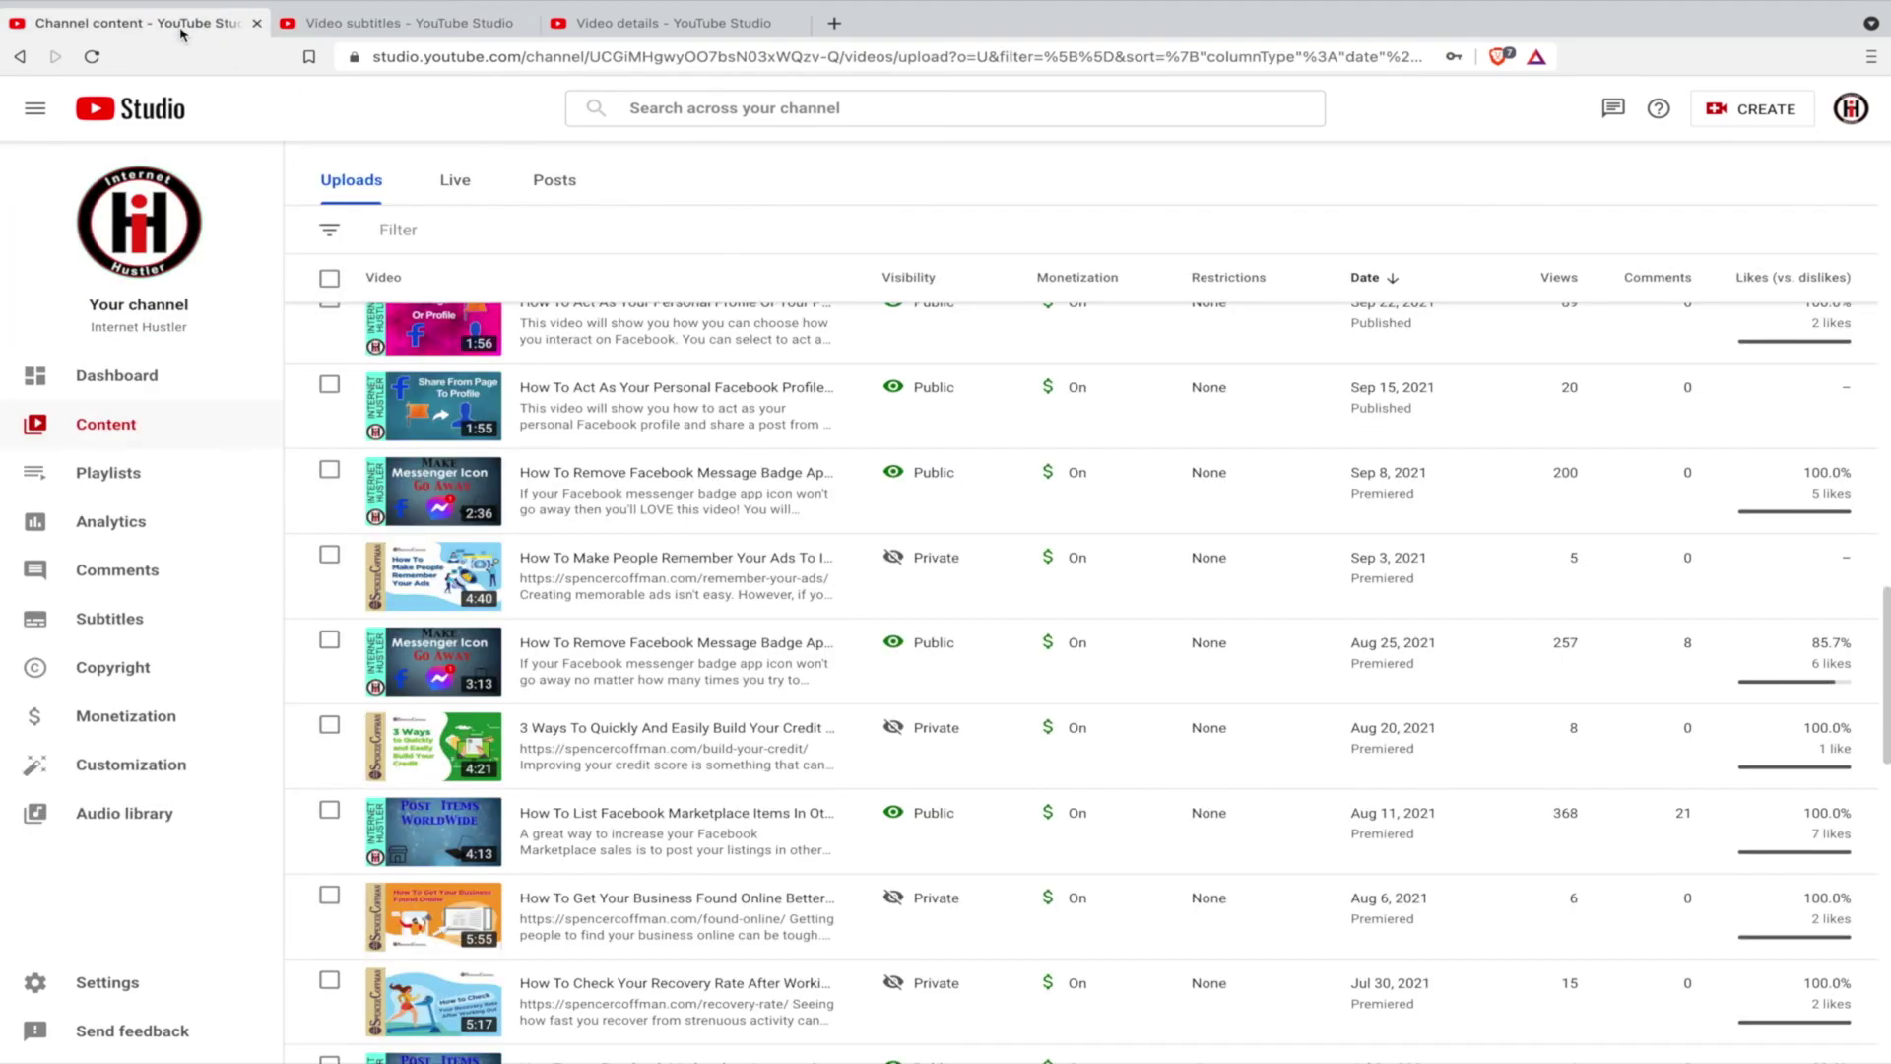
{"action": "right_click", "coordinate": [138, 193]}
{"action": "left_click", "coordinate": [197, 203]}
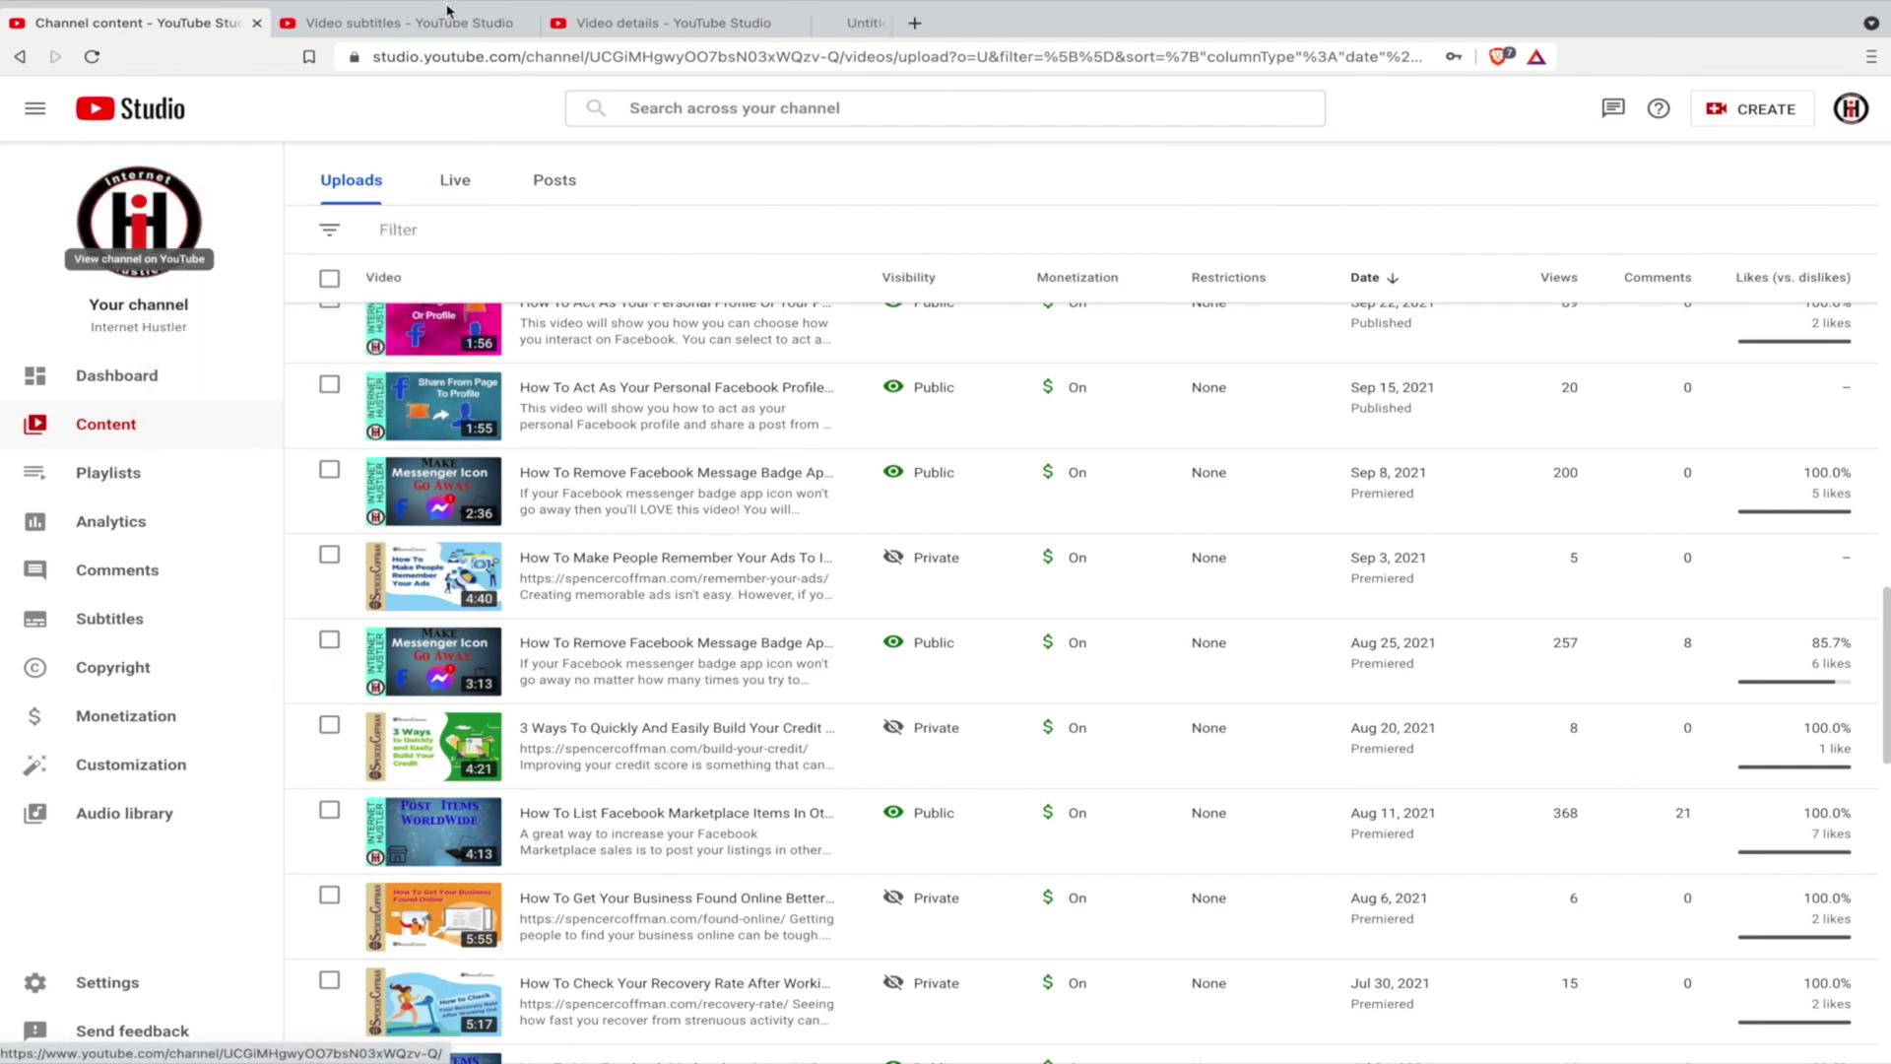
{"action": "left_click", "coordinate": [970, 22]}
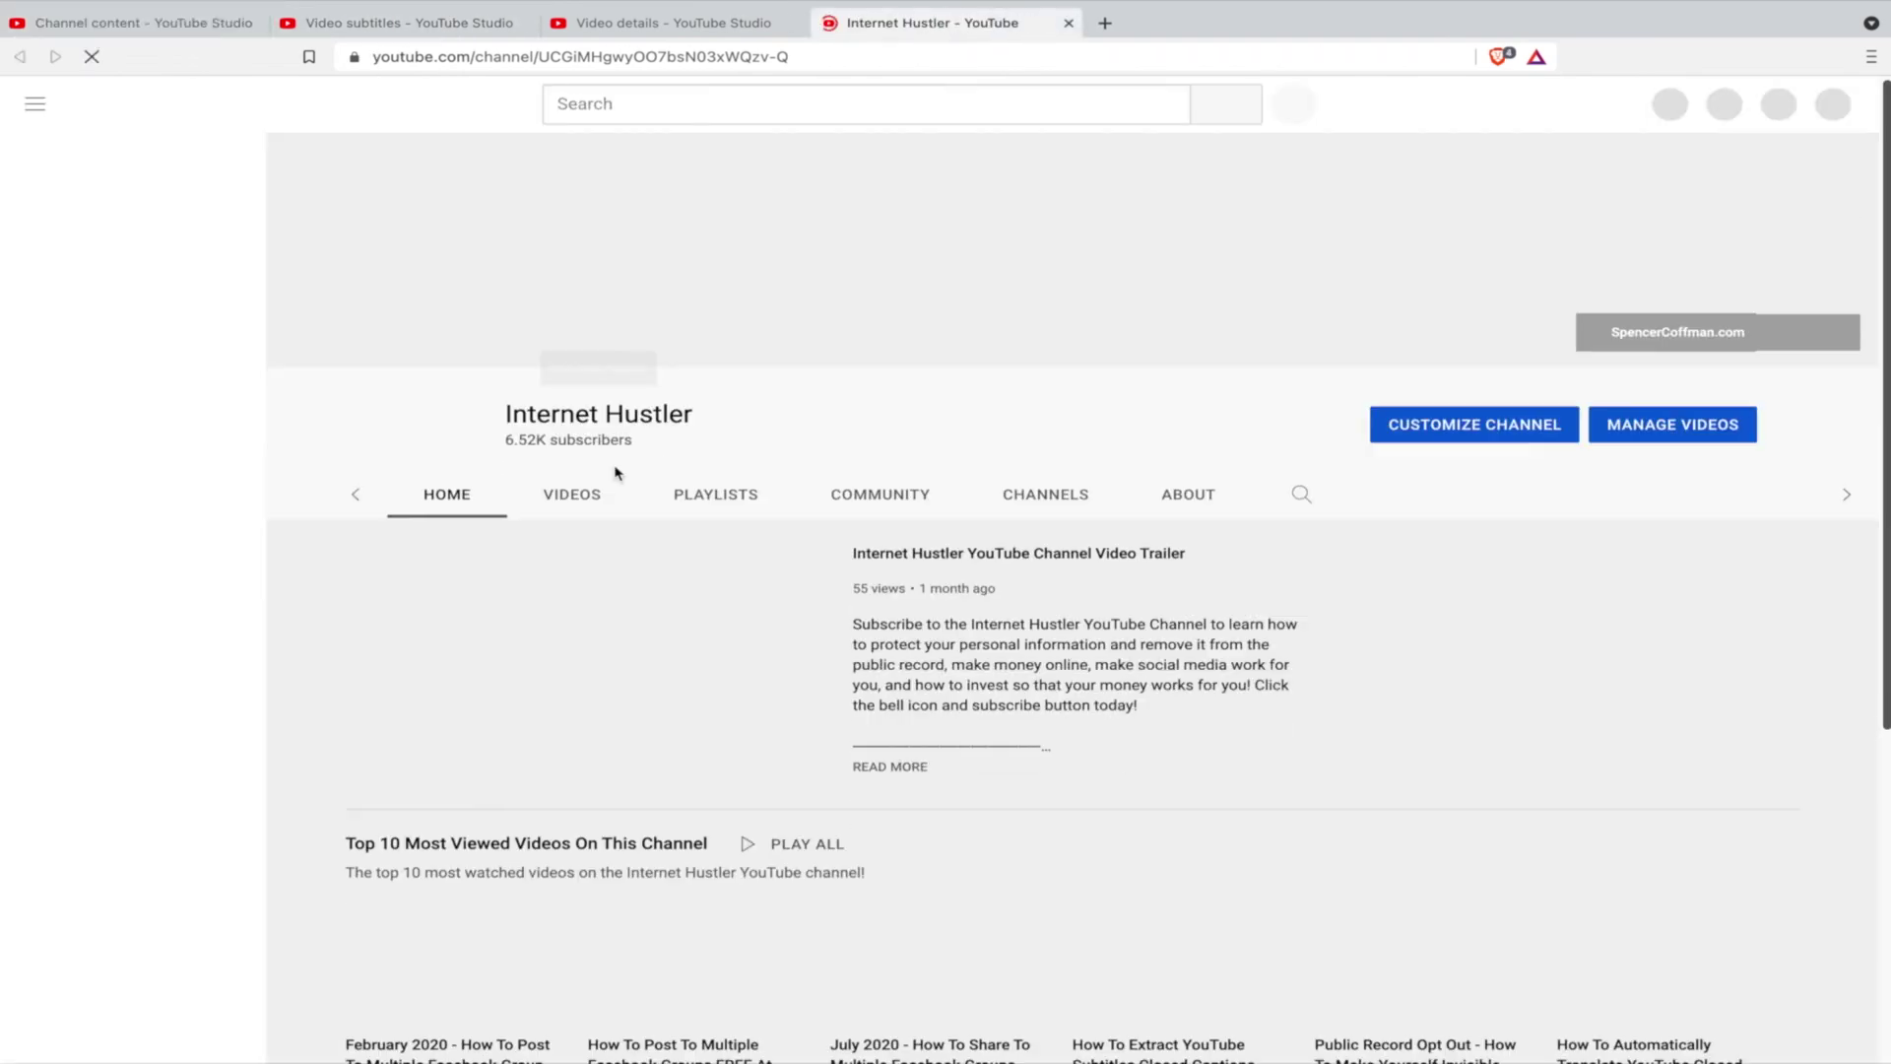
{"action": "left_click", "coordinate": [533, 495]}
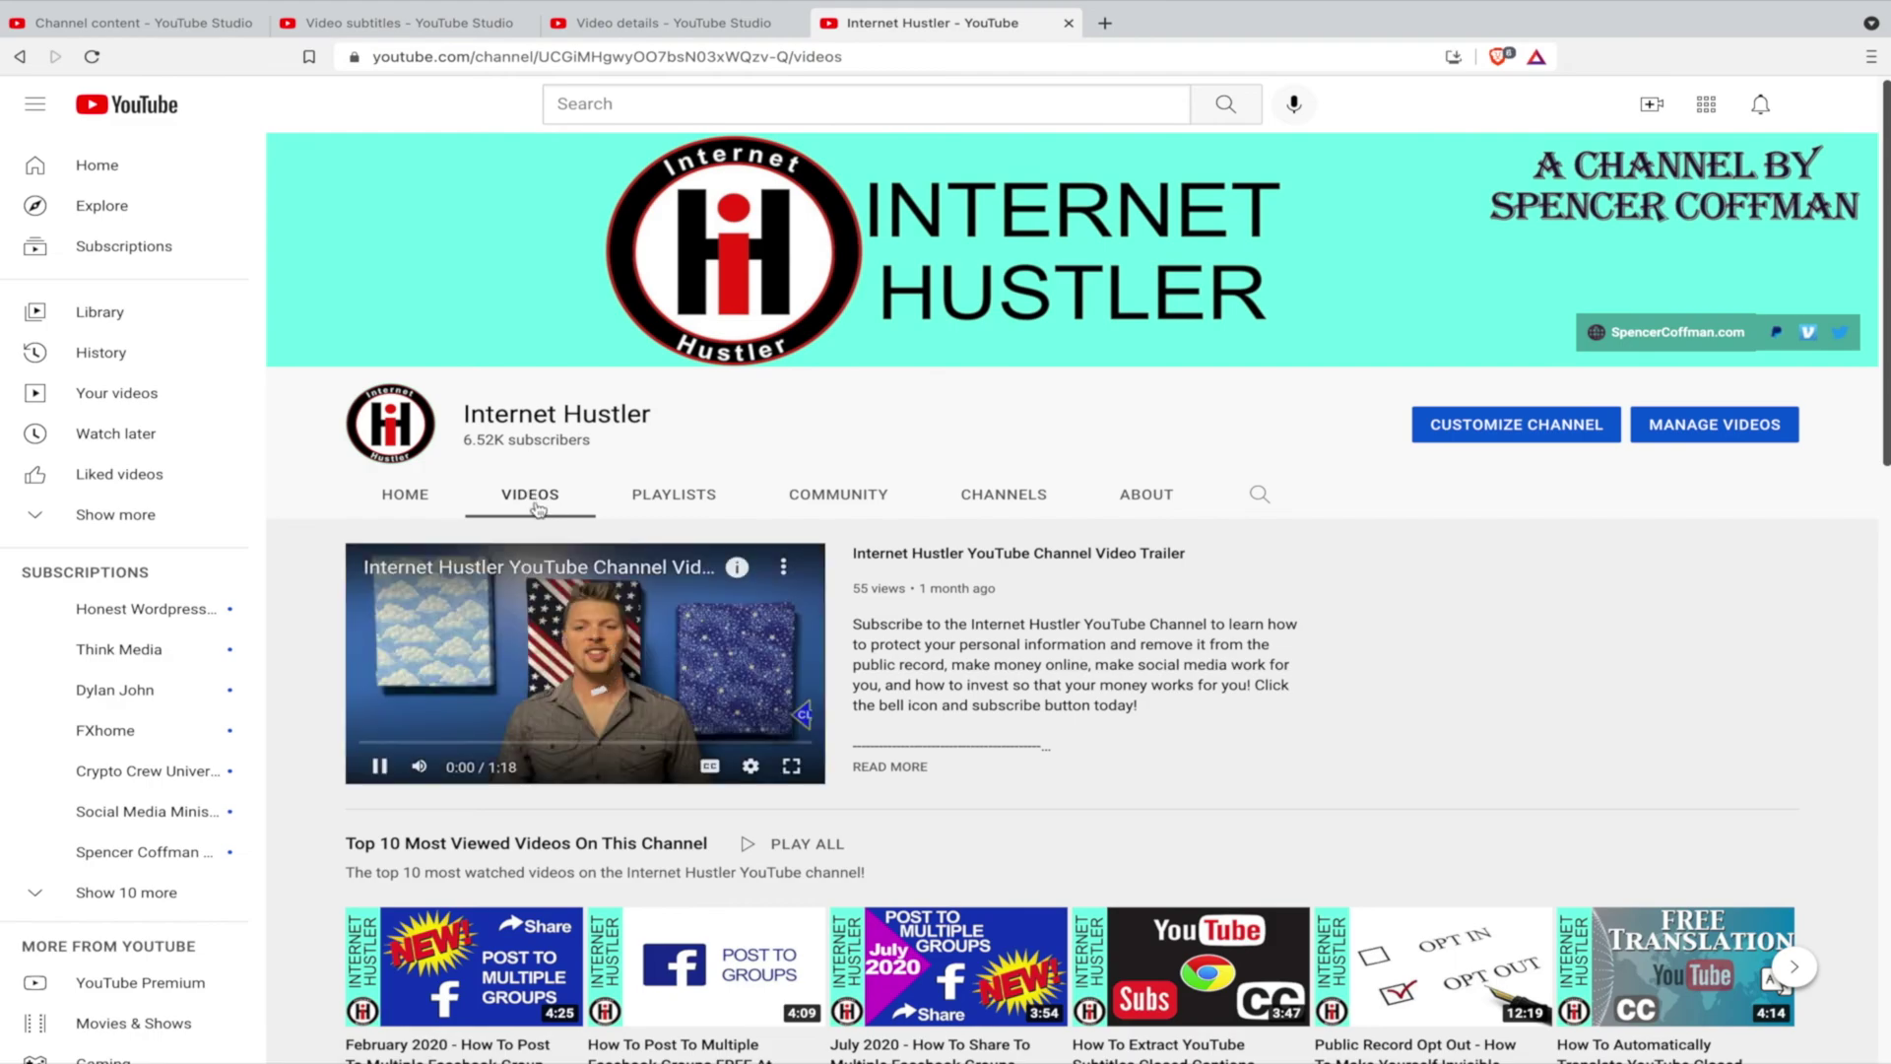
{"action": "scroll", "coordinate": [730, 651], "scroll_direction": "down", "scroll_amount": 7}
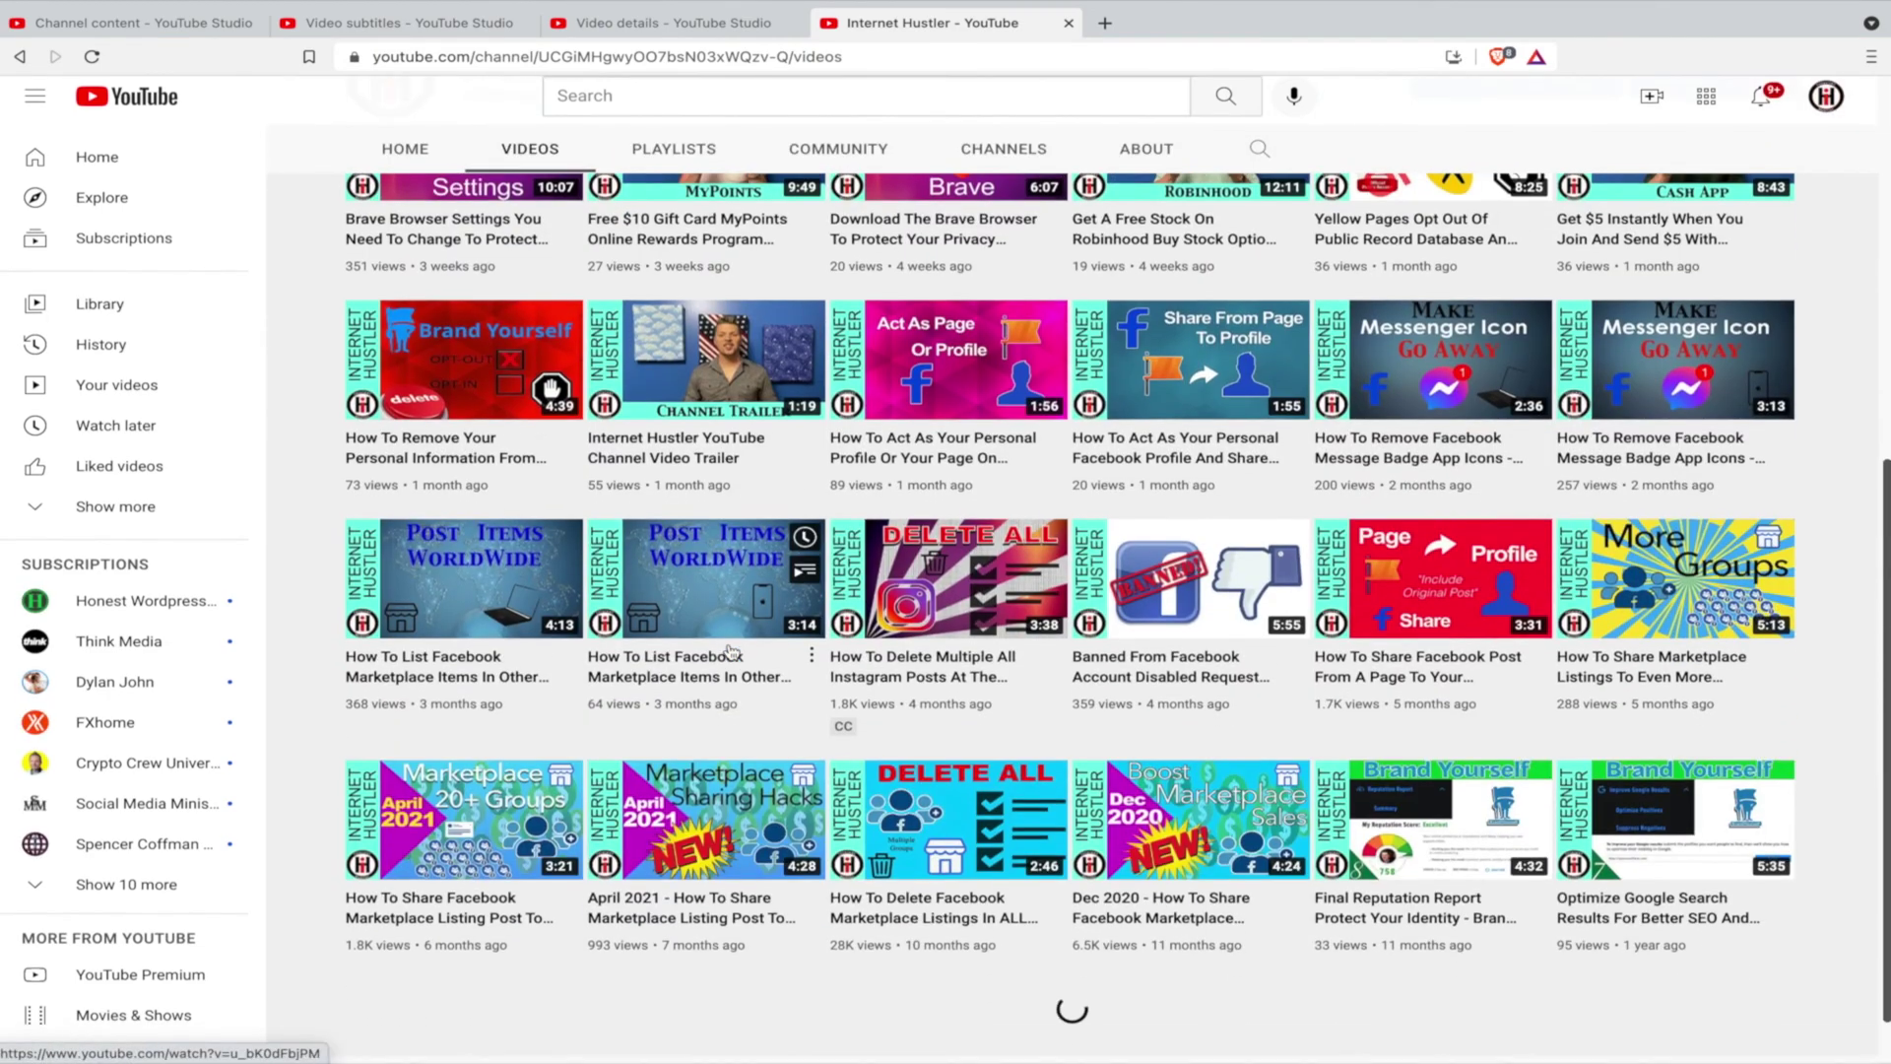
{"action": "scroll", "coordinate": [729, 651], "scroll_direction": "down", "scroll_amount": 3}
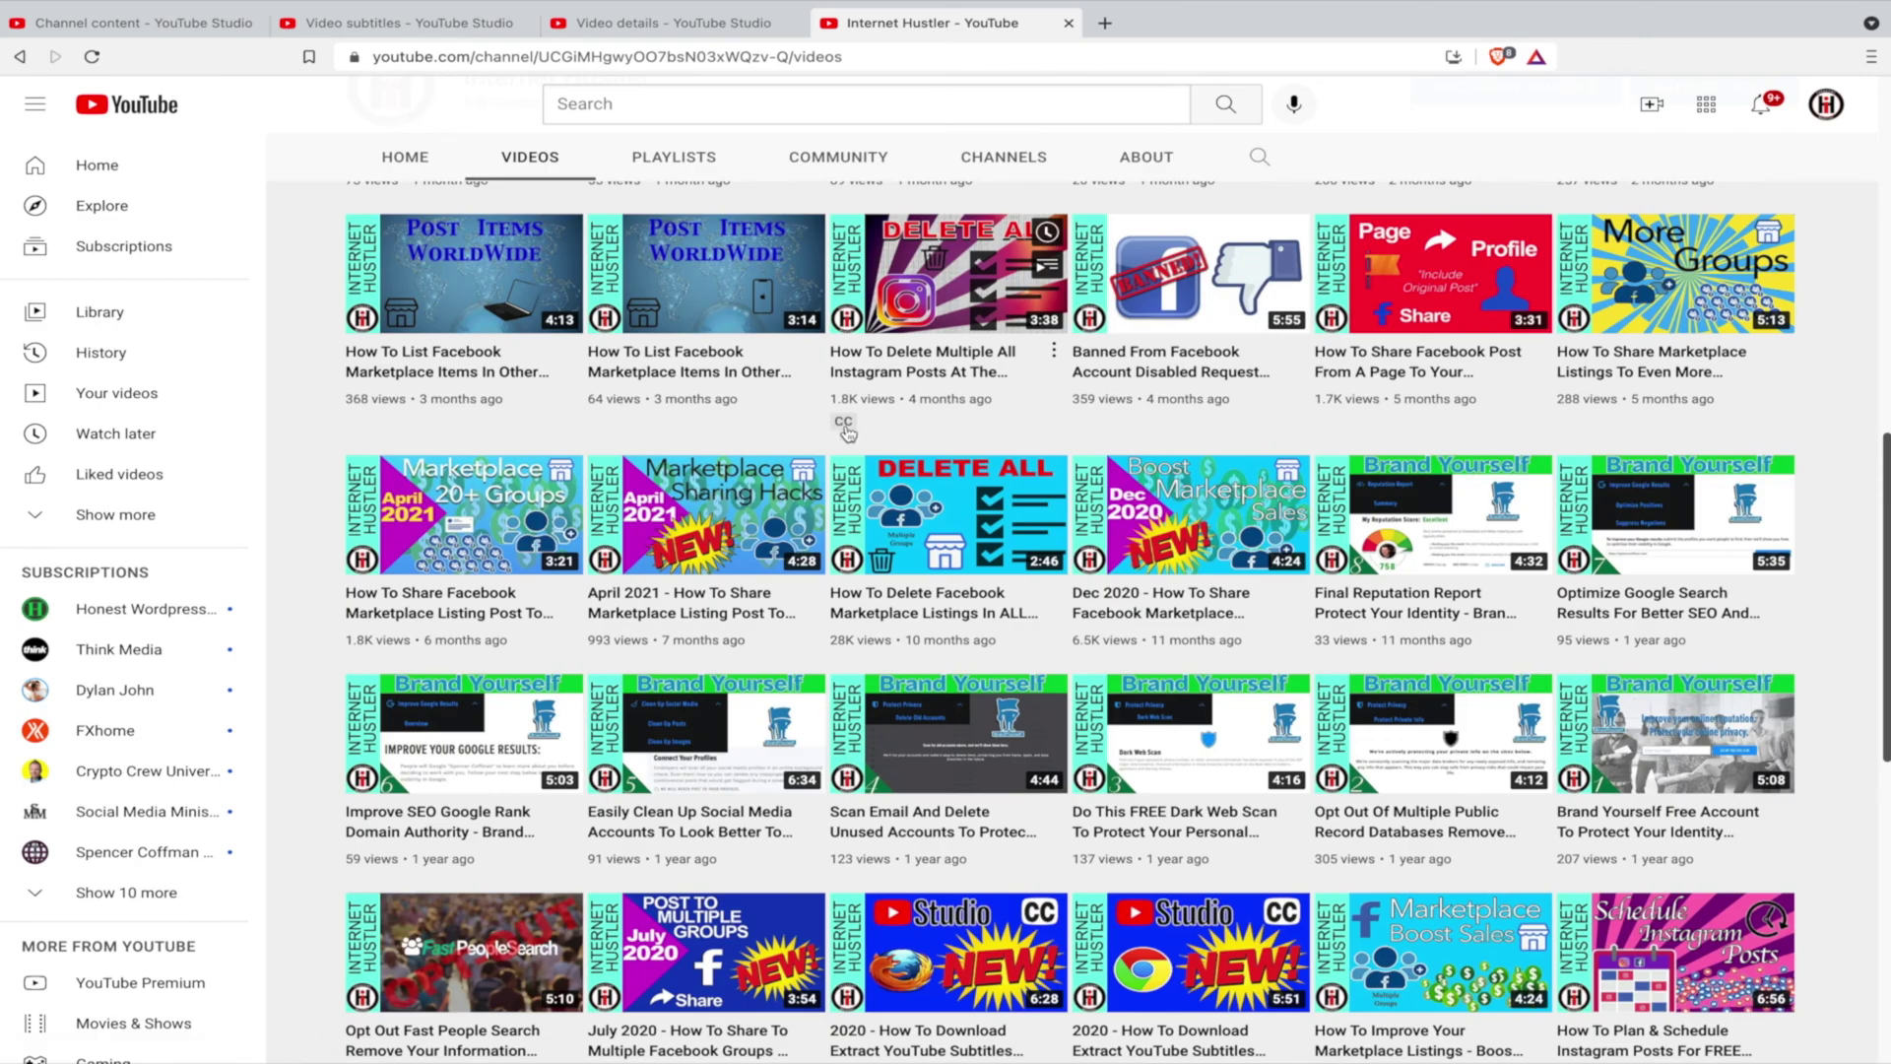
{"action": "scroll", "coordinate": [847, 433], "scroll_direction": "down", "scroll_amount": 8}
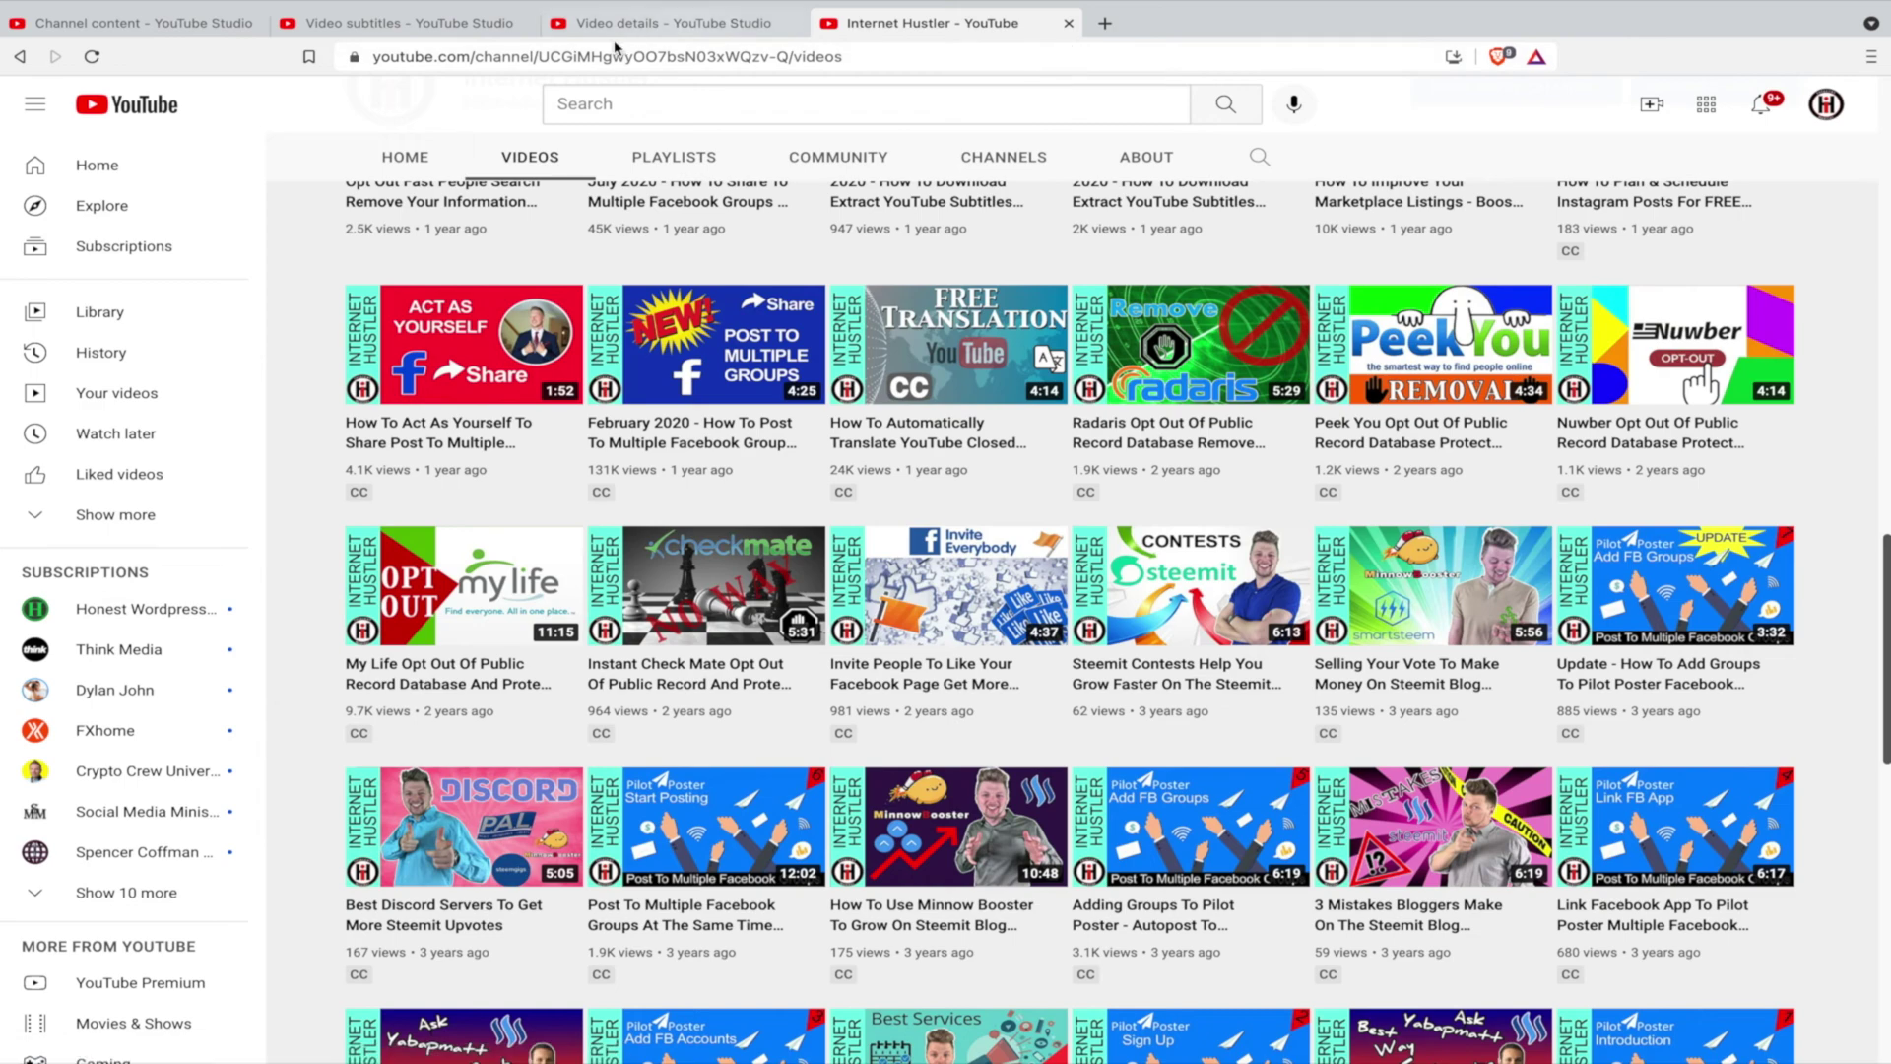
{"action": "left_click", "coordinate": [453, 23]}
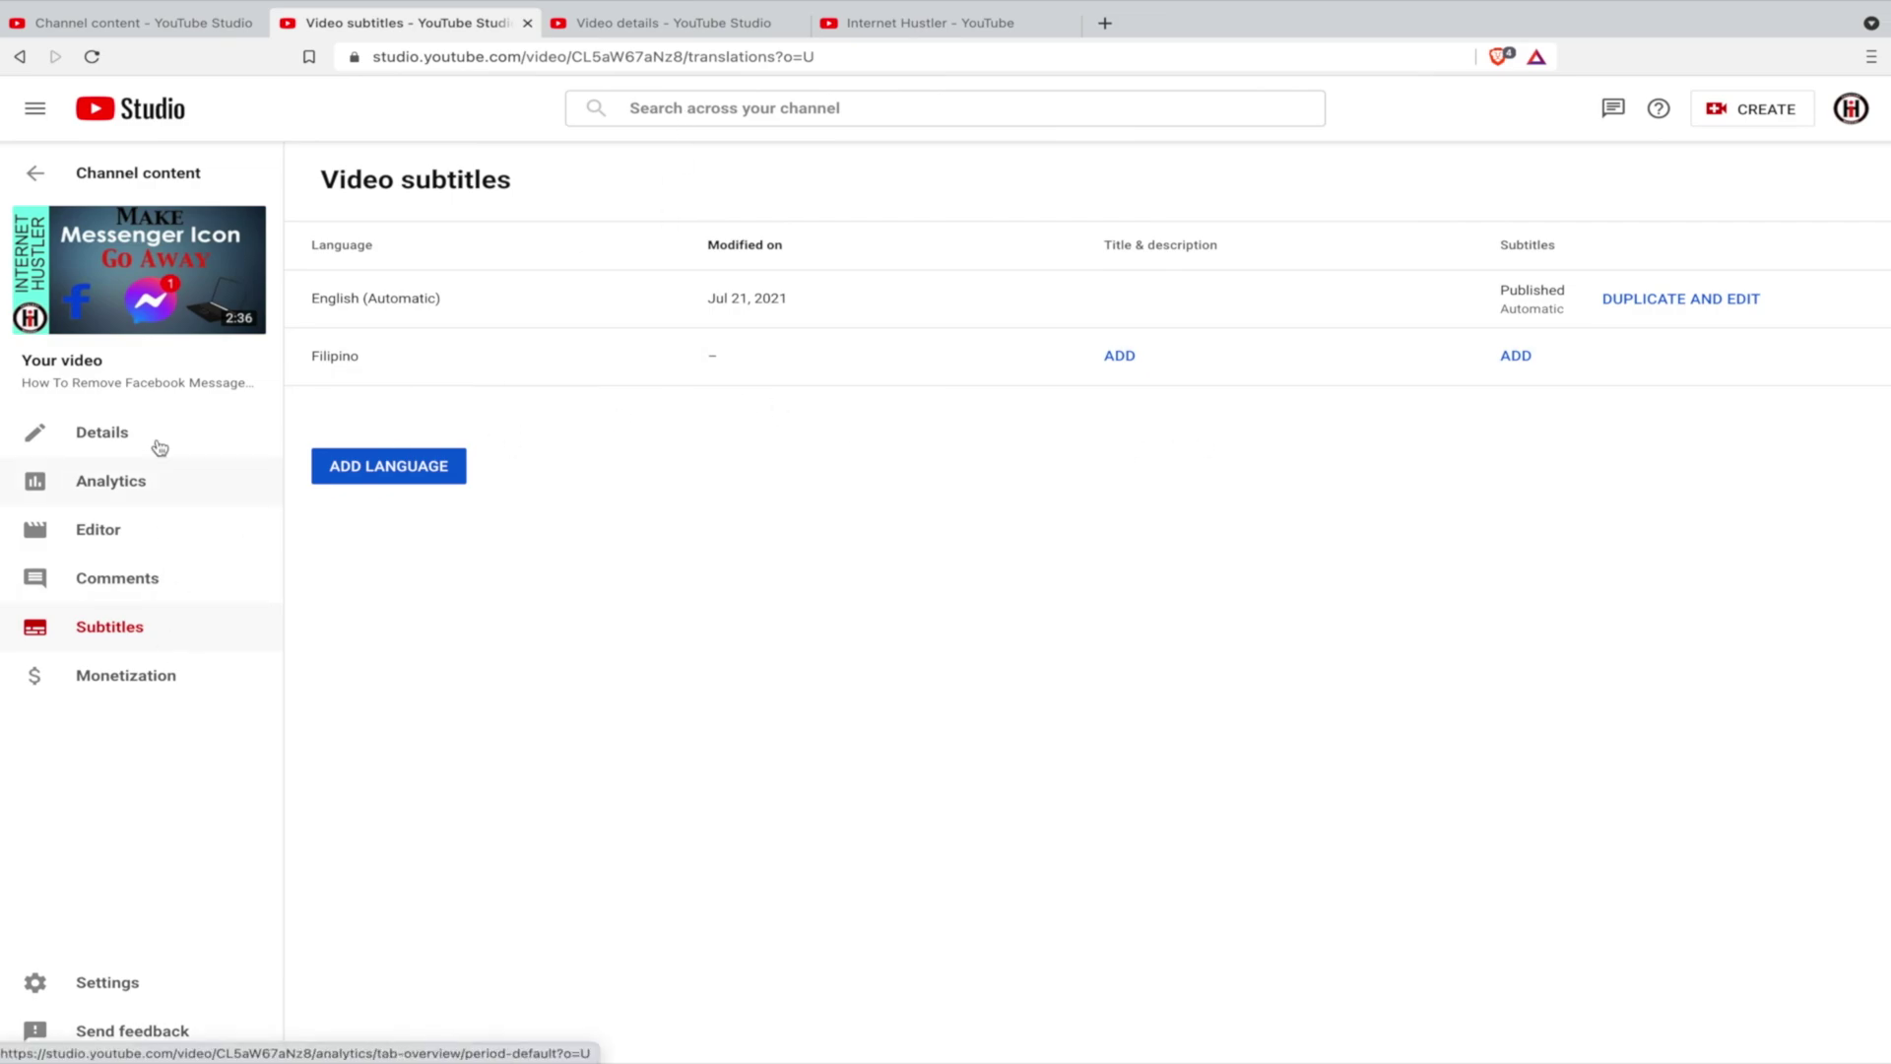
Open the English subtitles from Video details and save them with DONE.
{"action": "left_click", "coordinate": [110, 434]}
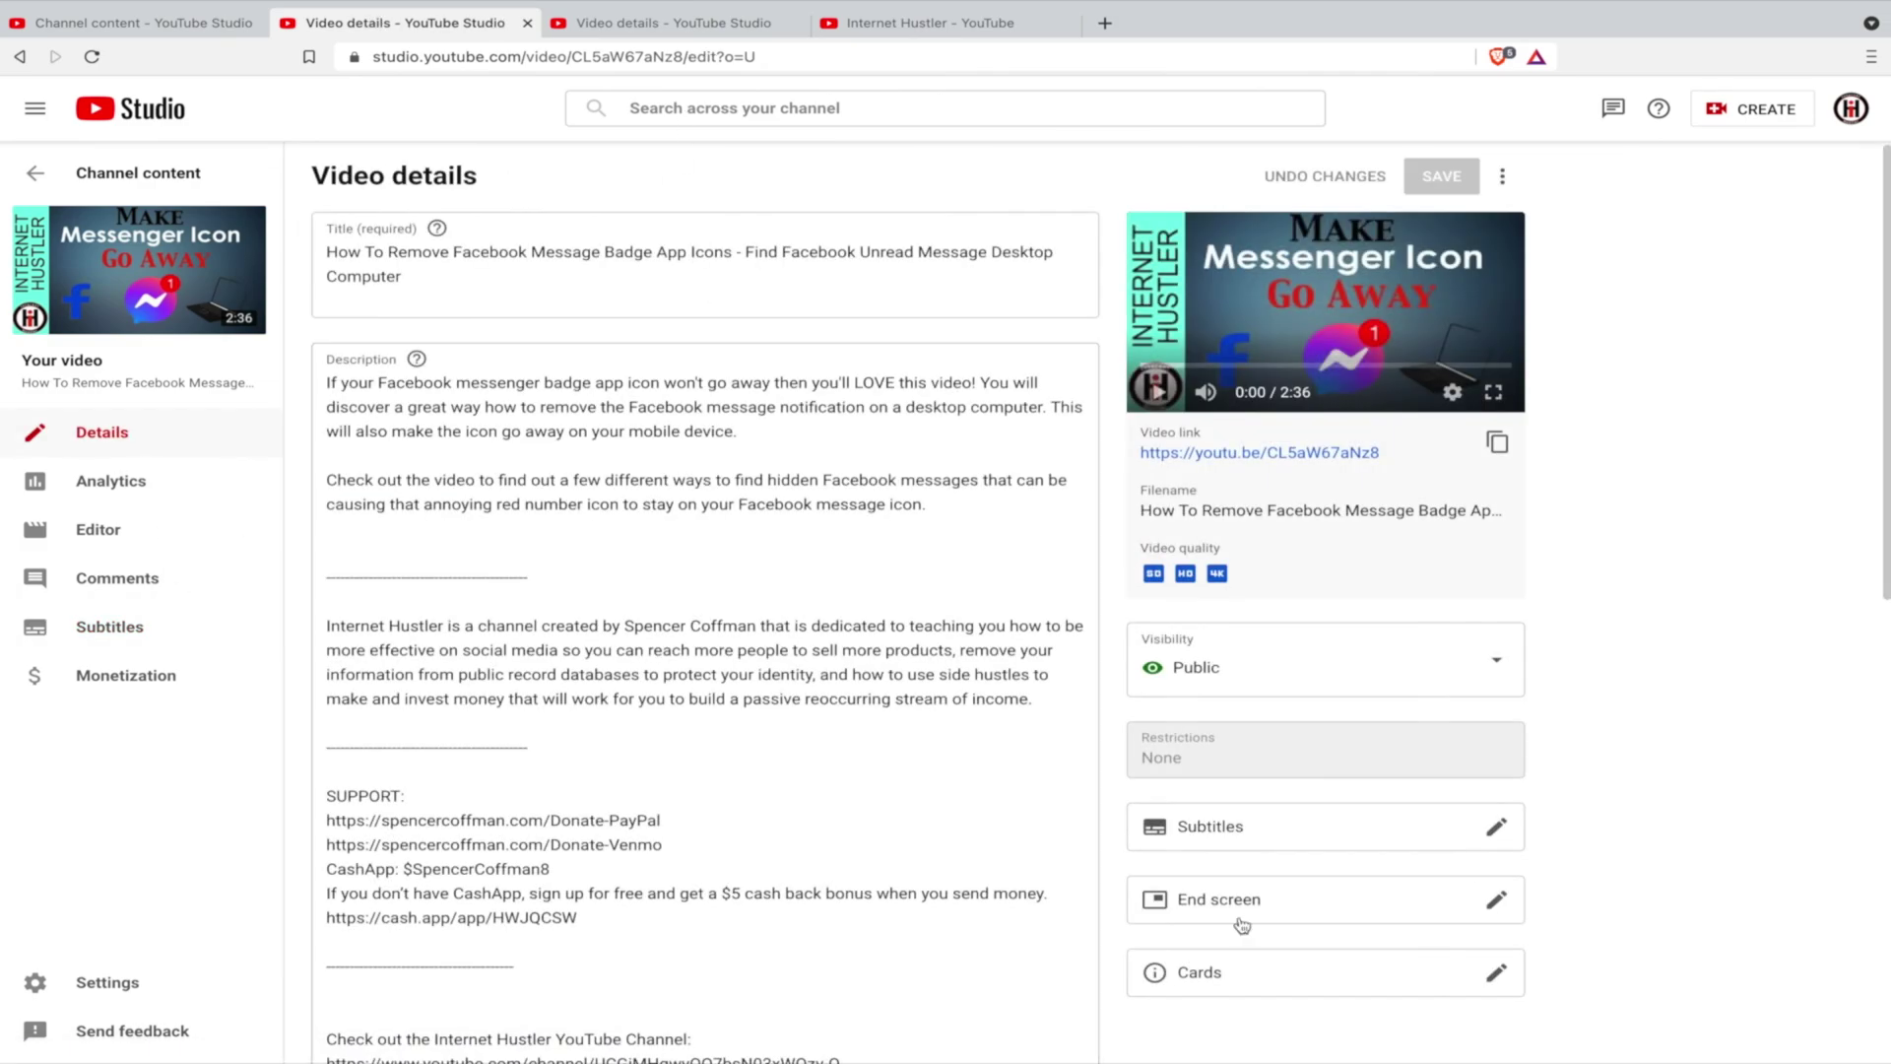
{"action": "left_click", "coordinate": [1206, 830]}
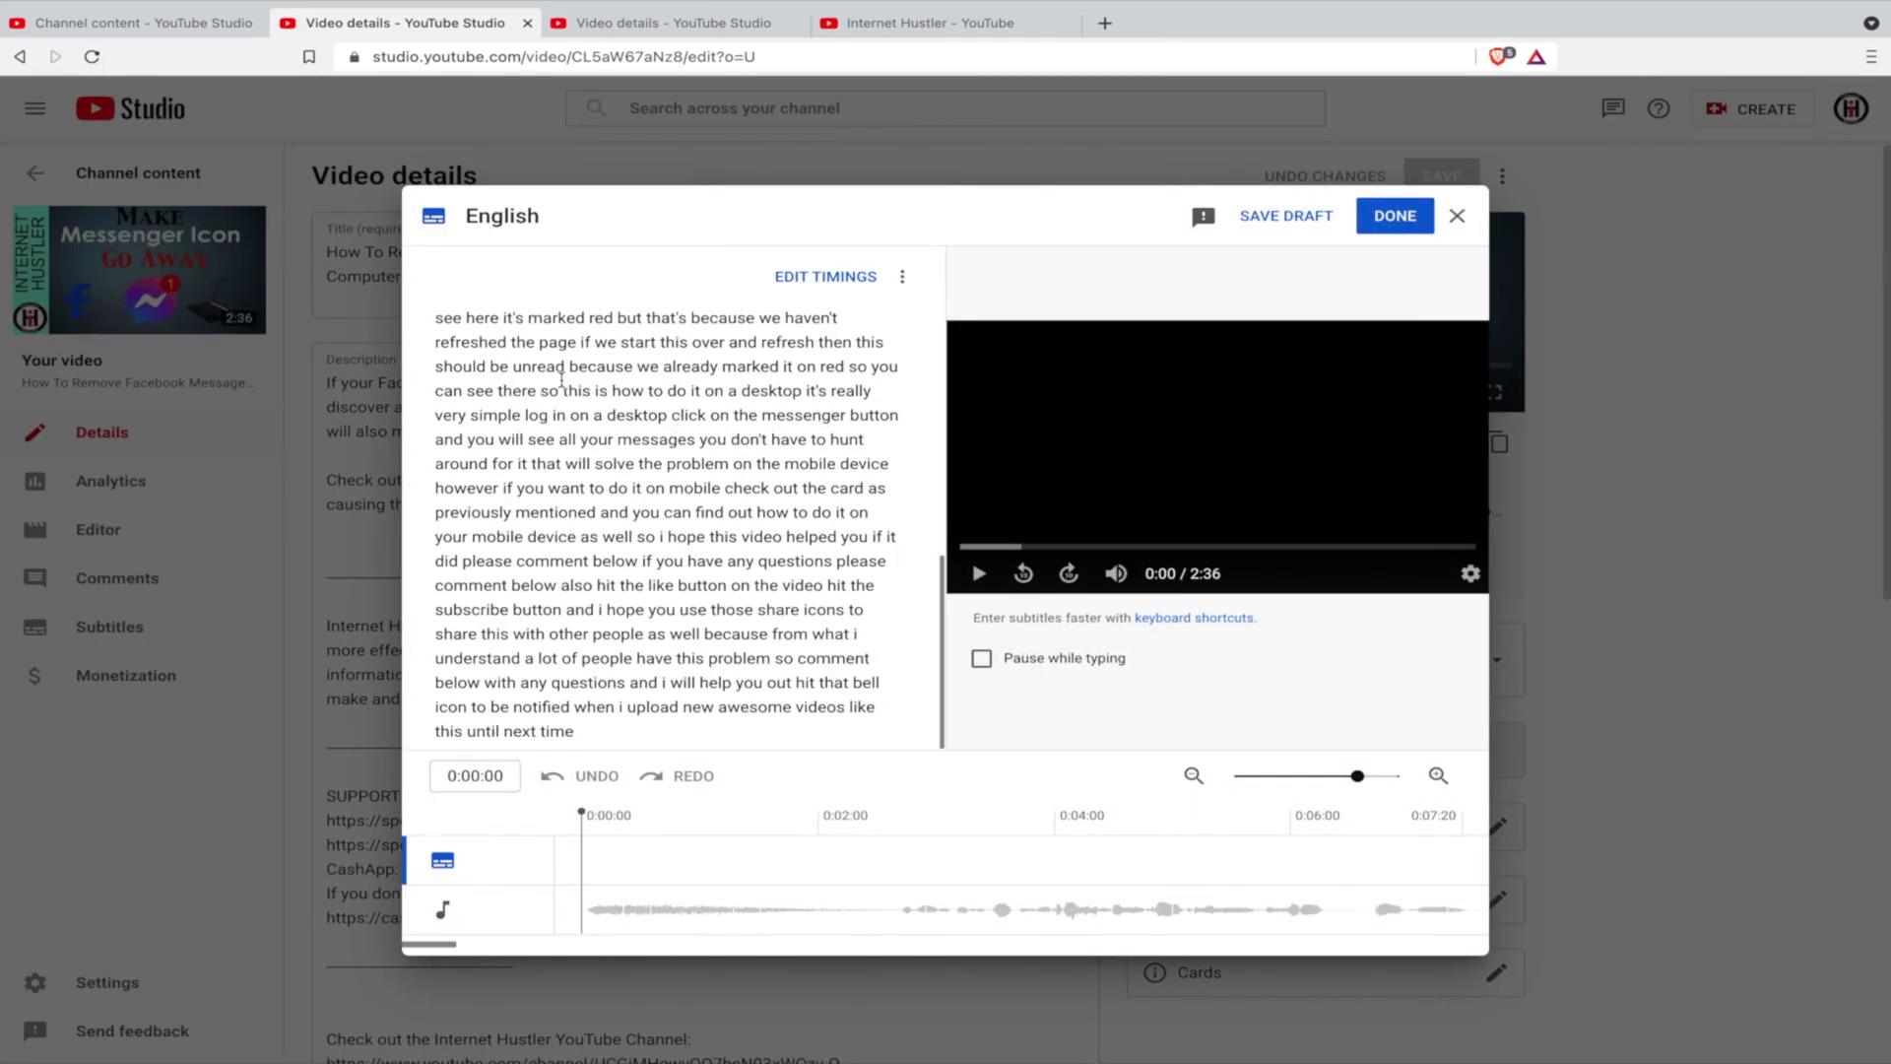
{"action": "scroll", "coordinate": [666, 538], "scroll_direction": "up", "scroll_amount": 4}
{"action": "scroll", "coordinate": [564, 549], "scroll_direction": "up", "scroll_amount": 3}
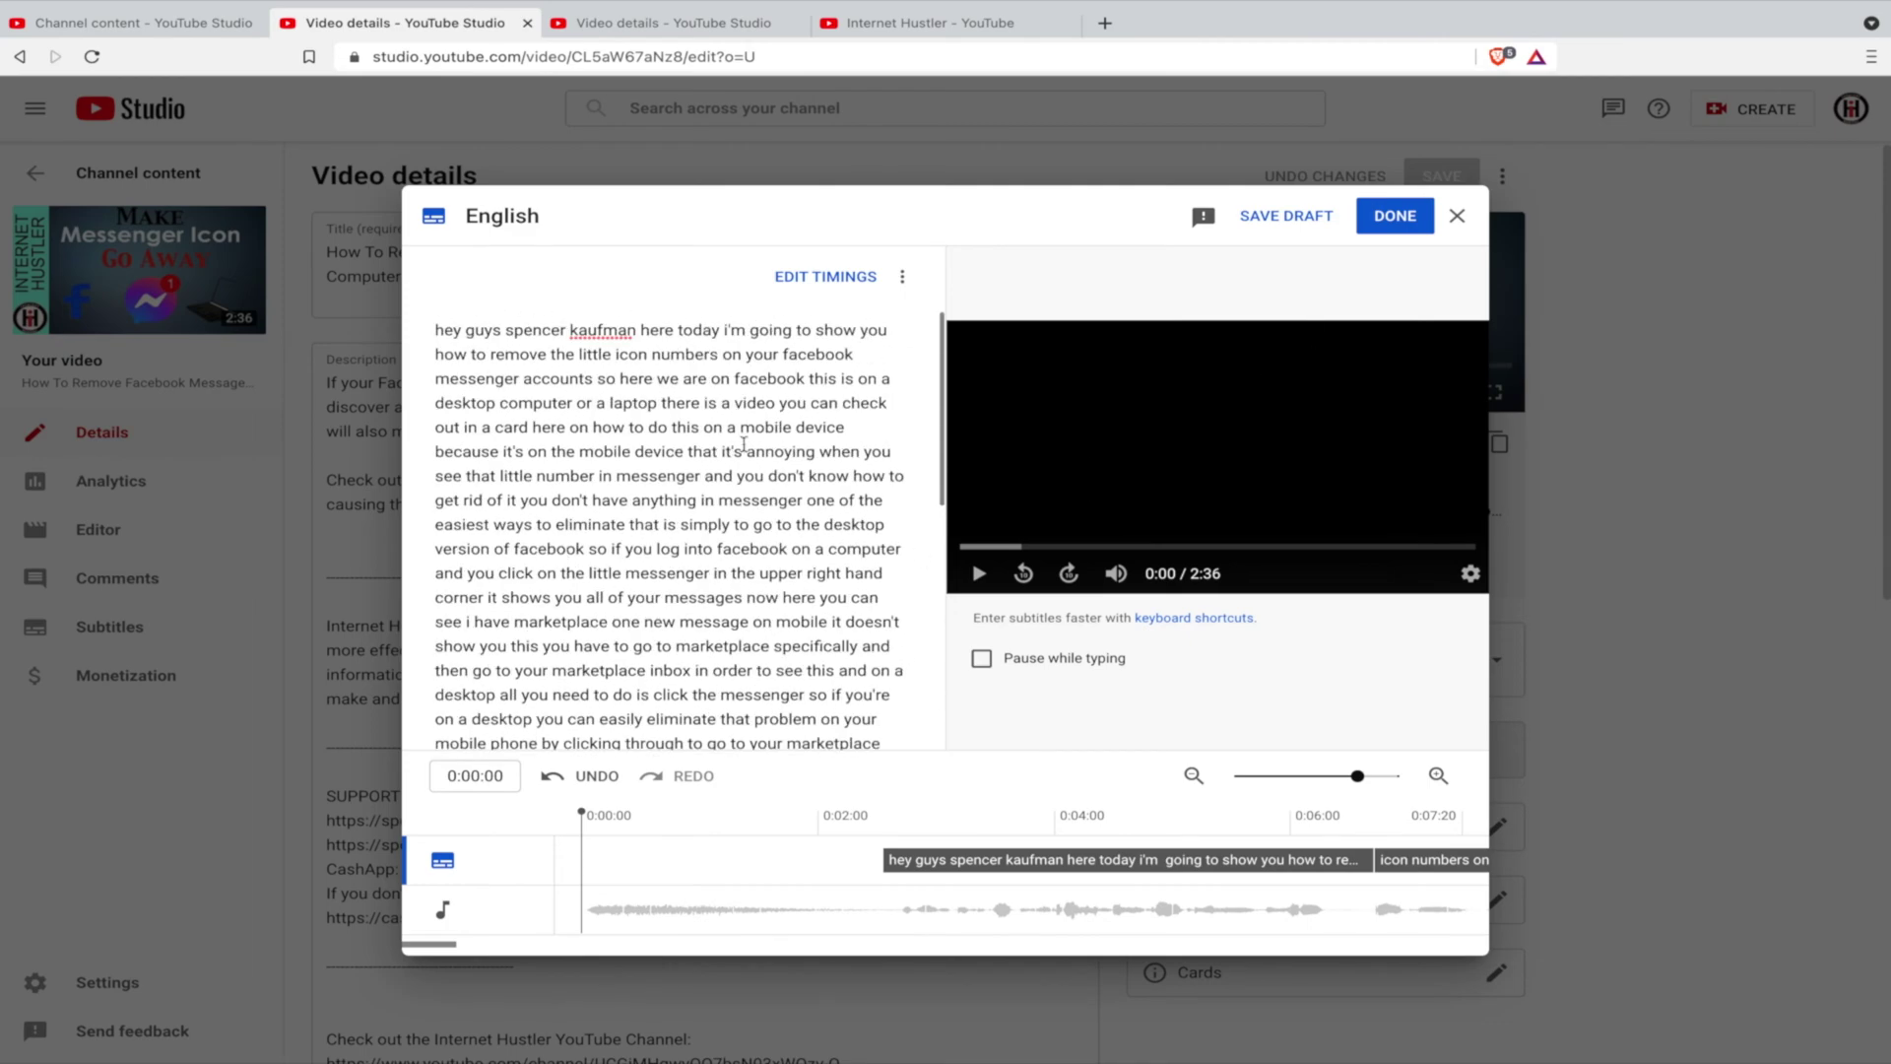
{"action": "left_click", "coordinate": [1397, 216]}
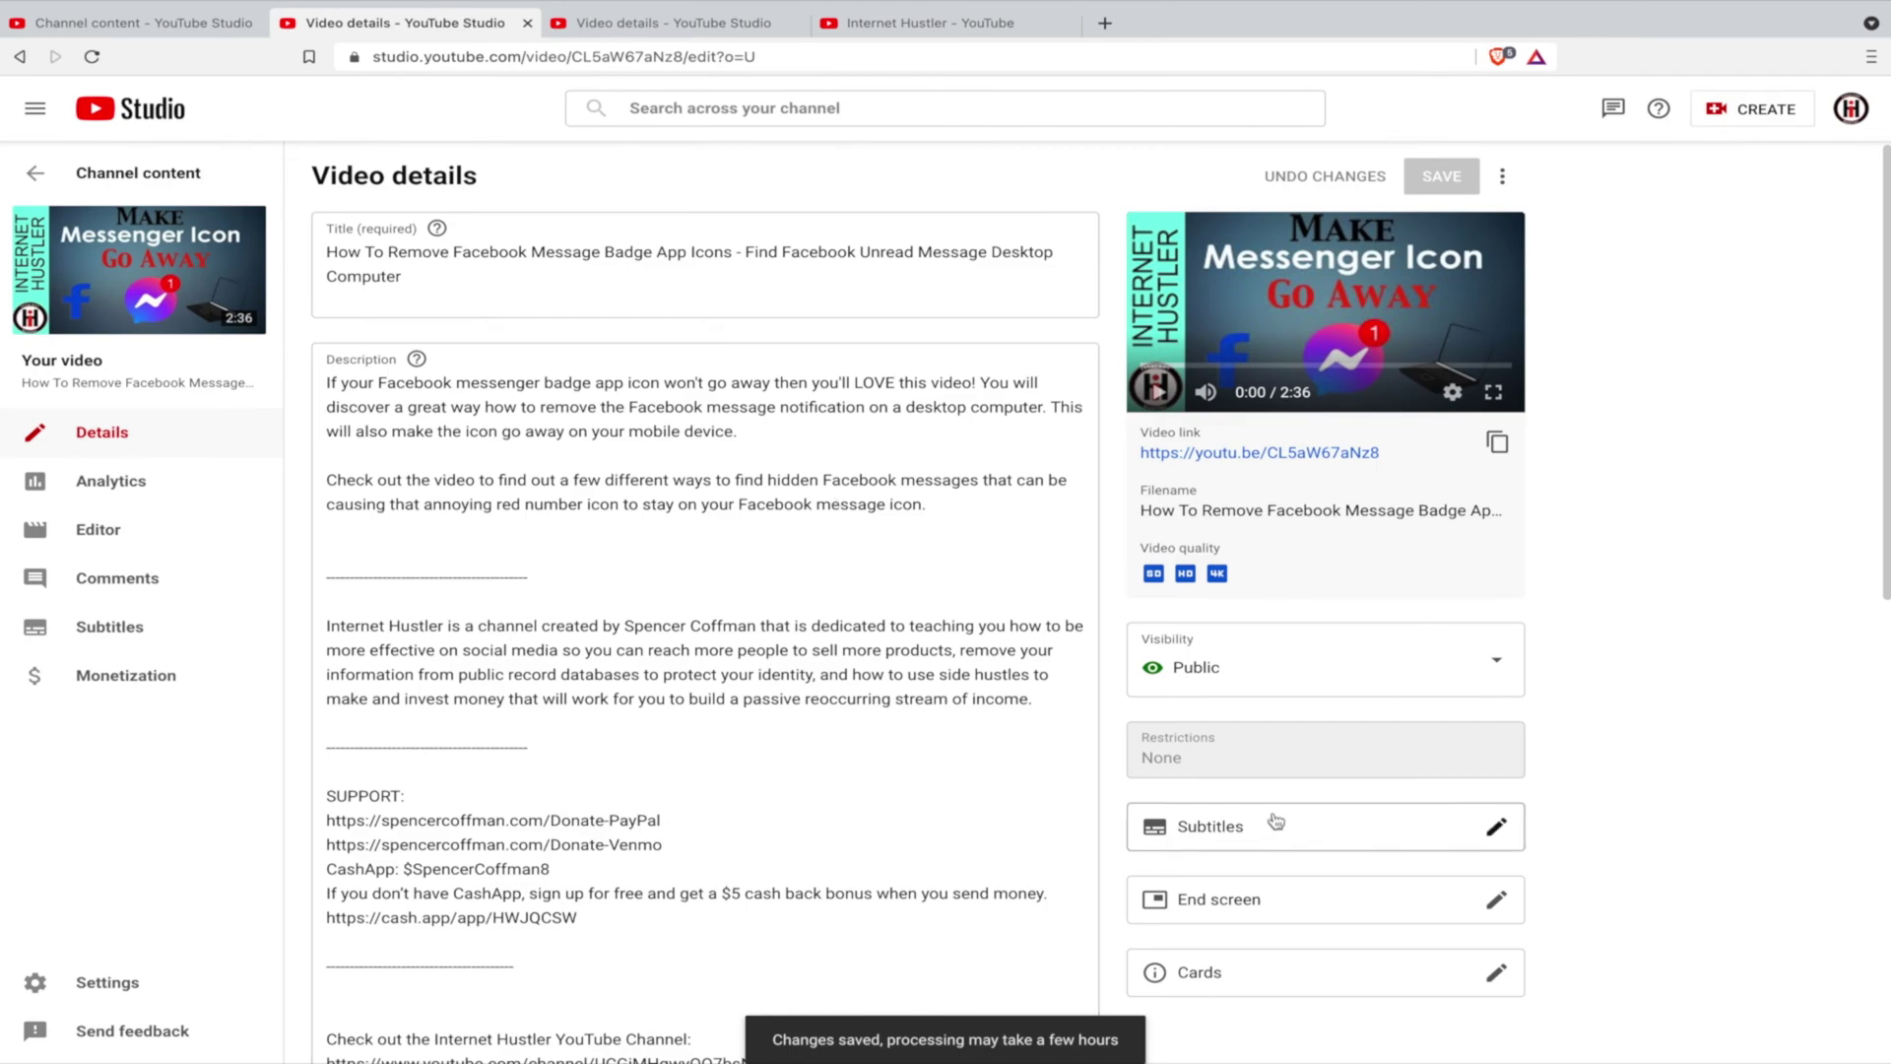
On the Subtitles page, pick Filipino from the ADD LANGUAGE dropdown.
{"action": "left_click", "coordinate": [122, 635]}
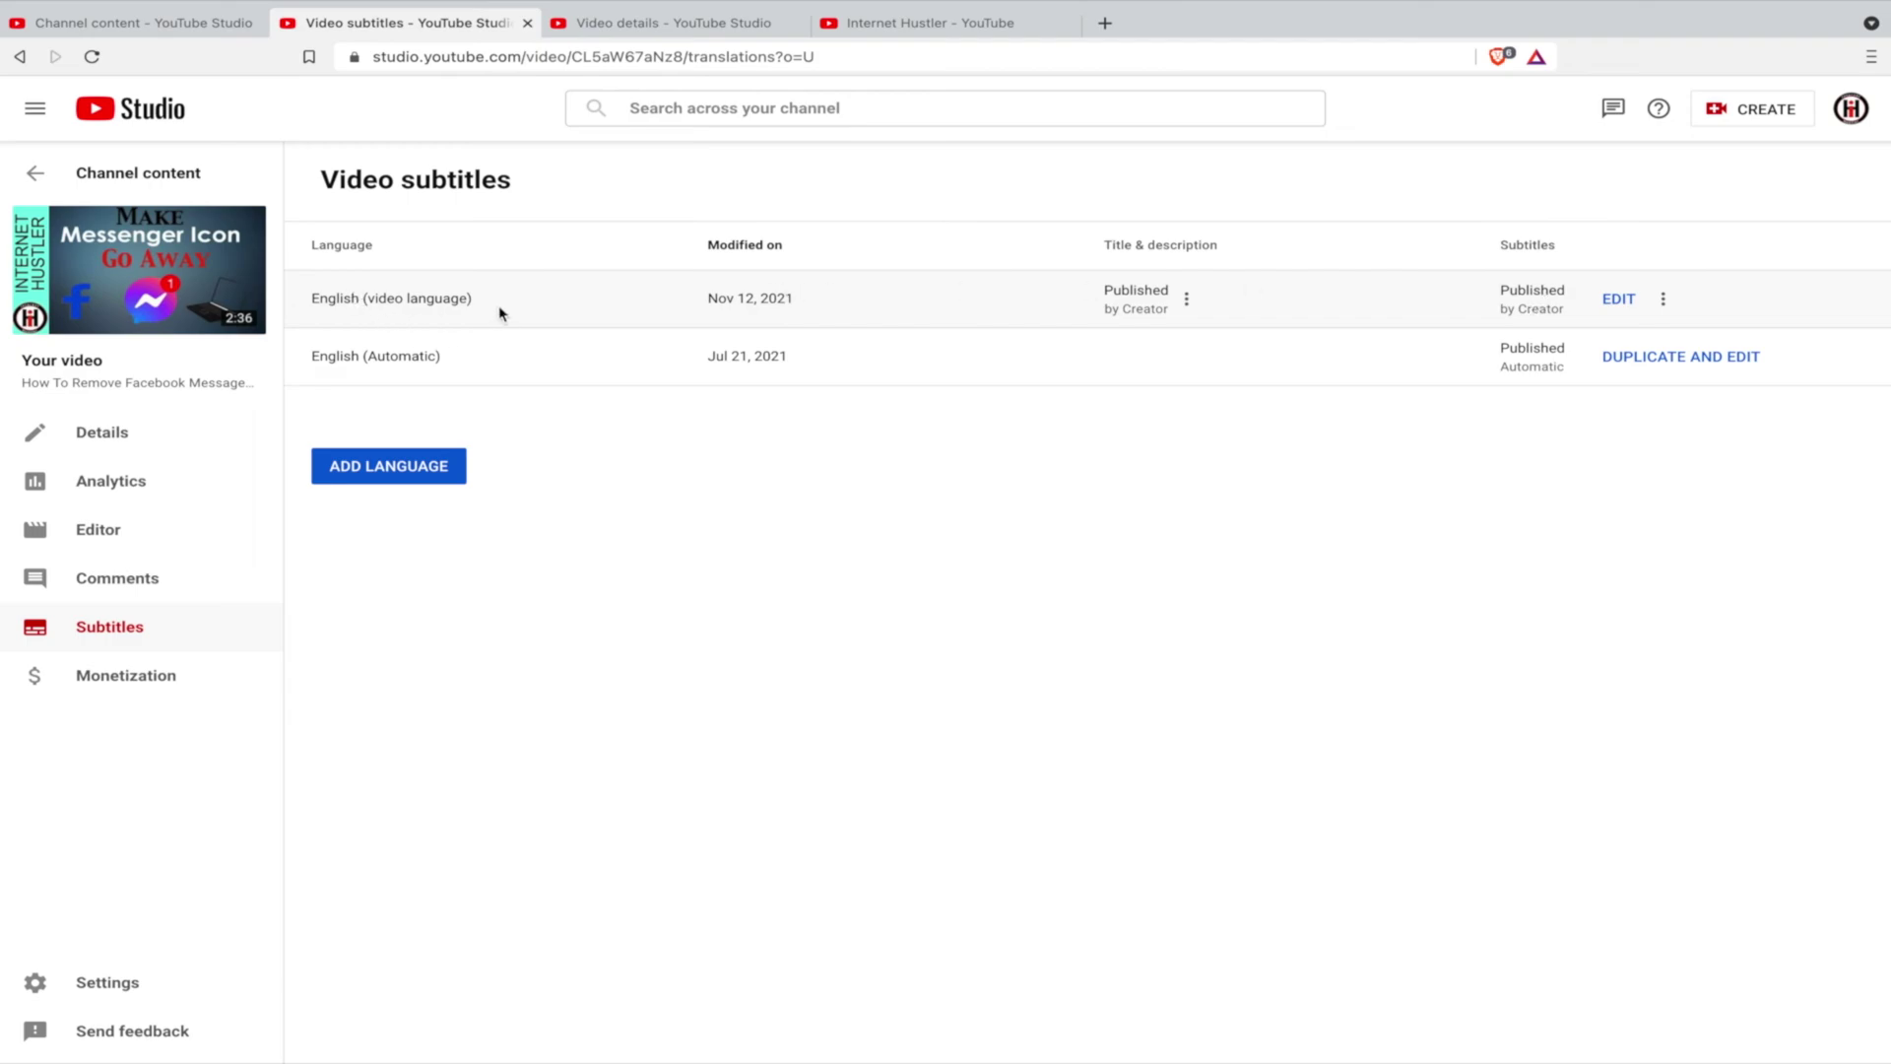
{"action": "left_click", "coordinate": [390, 473]}
{"action": "scroll", "coordinate": [687, 544], "scroll_direction": "down", "scroll_amount": 10}
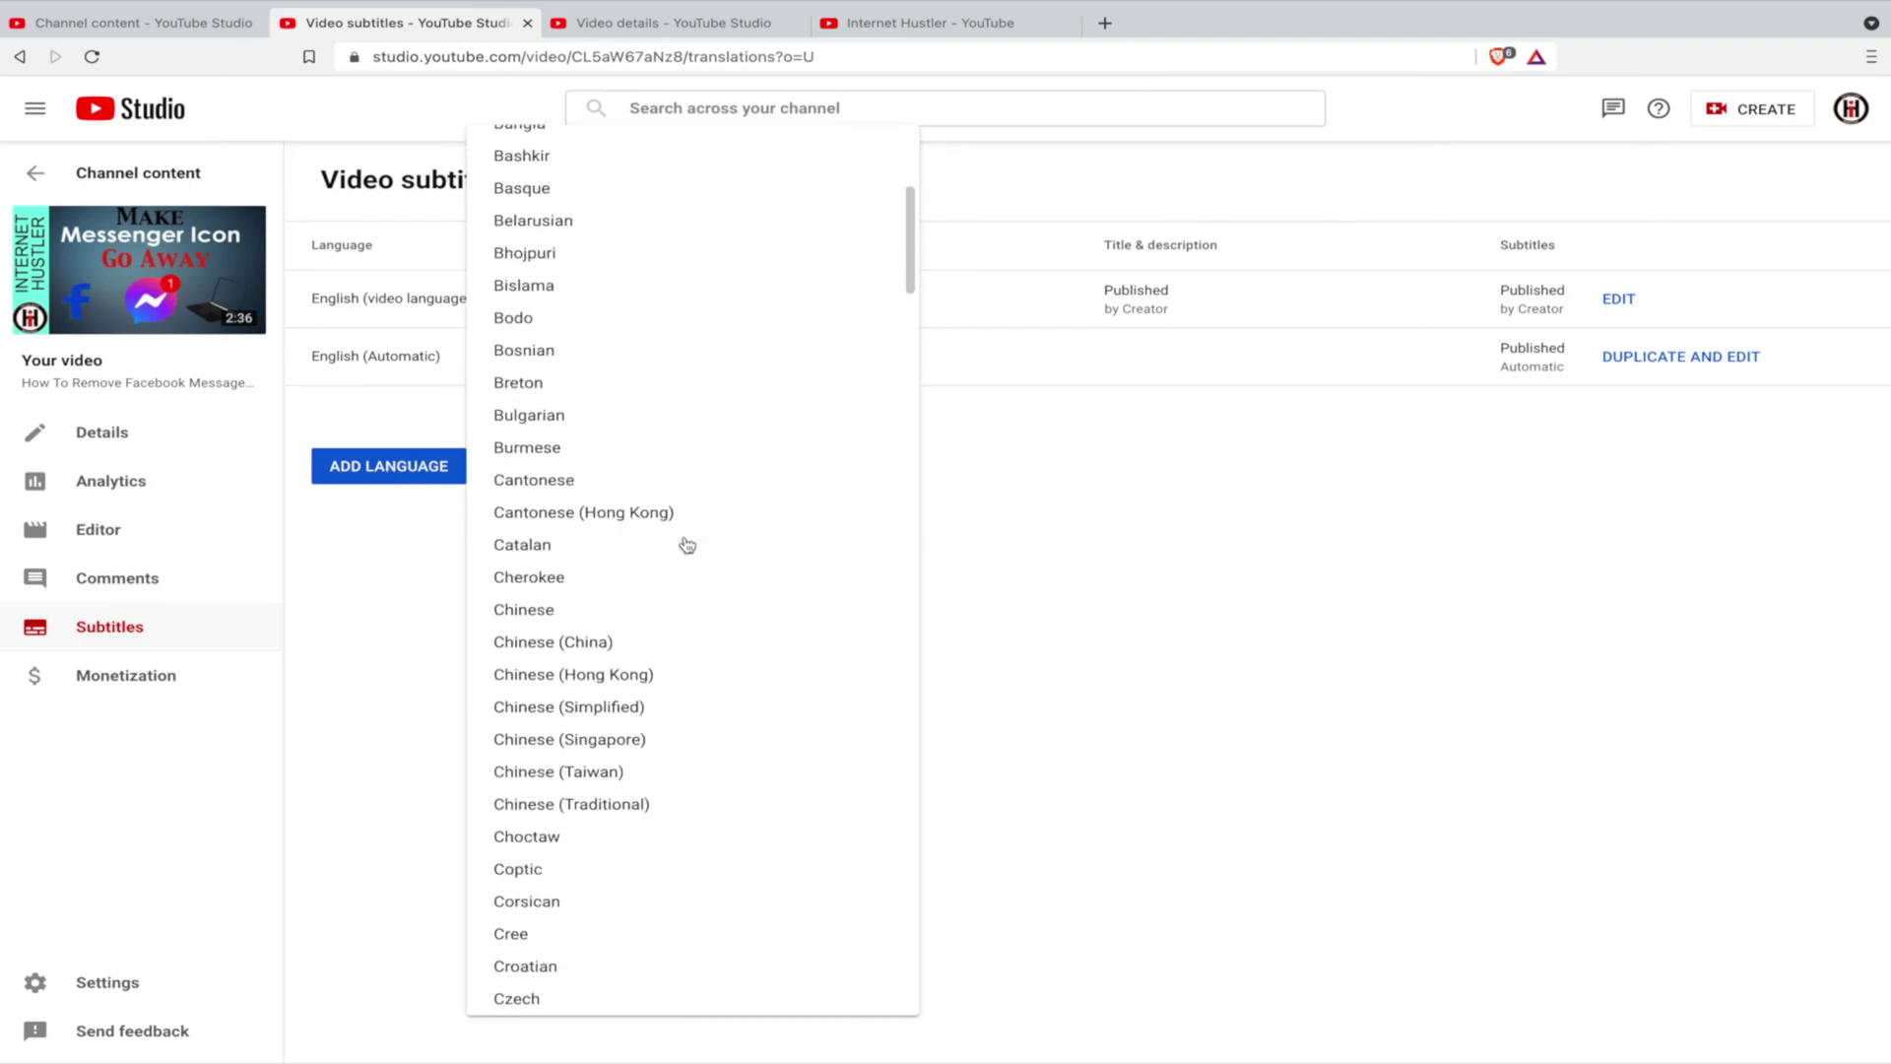
{"action": "scroll", "coordinate": [686, 544], "scroll_direction": "down", "scroll_amount": 1}
{"action": "left_click", "coordinate": [559, 633]}
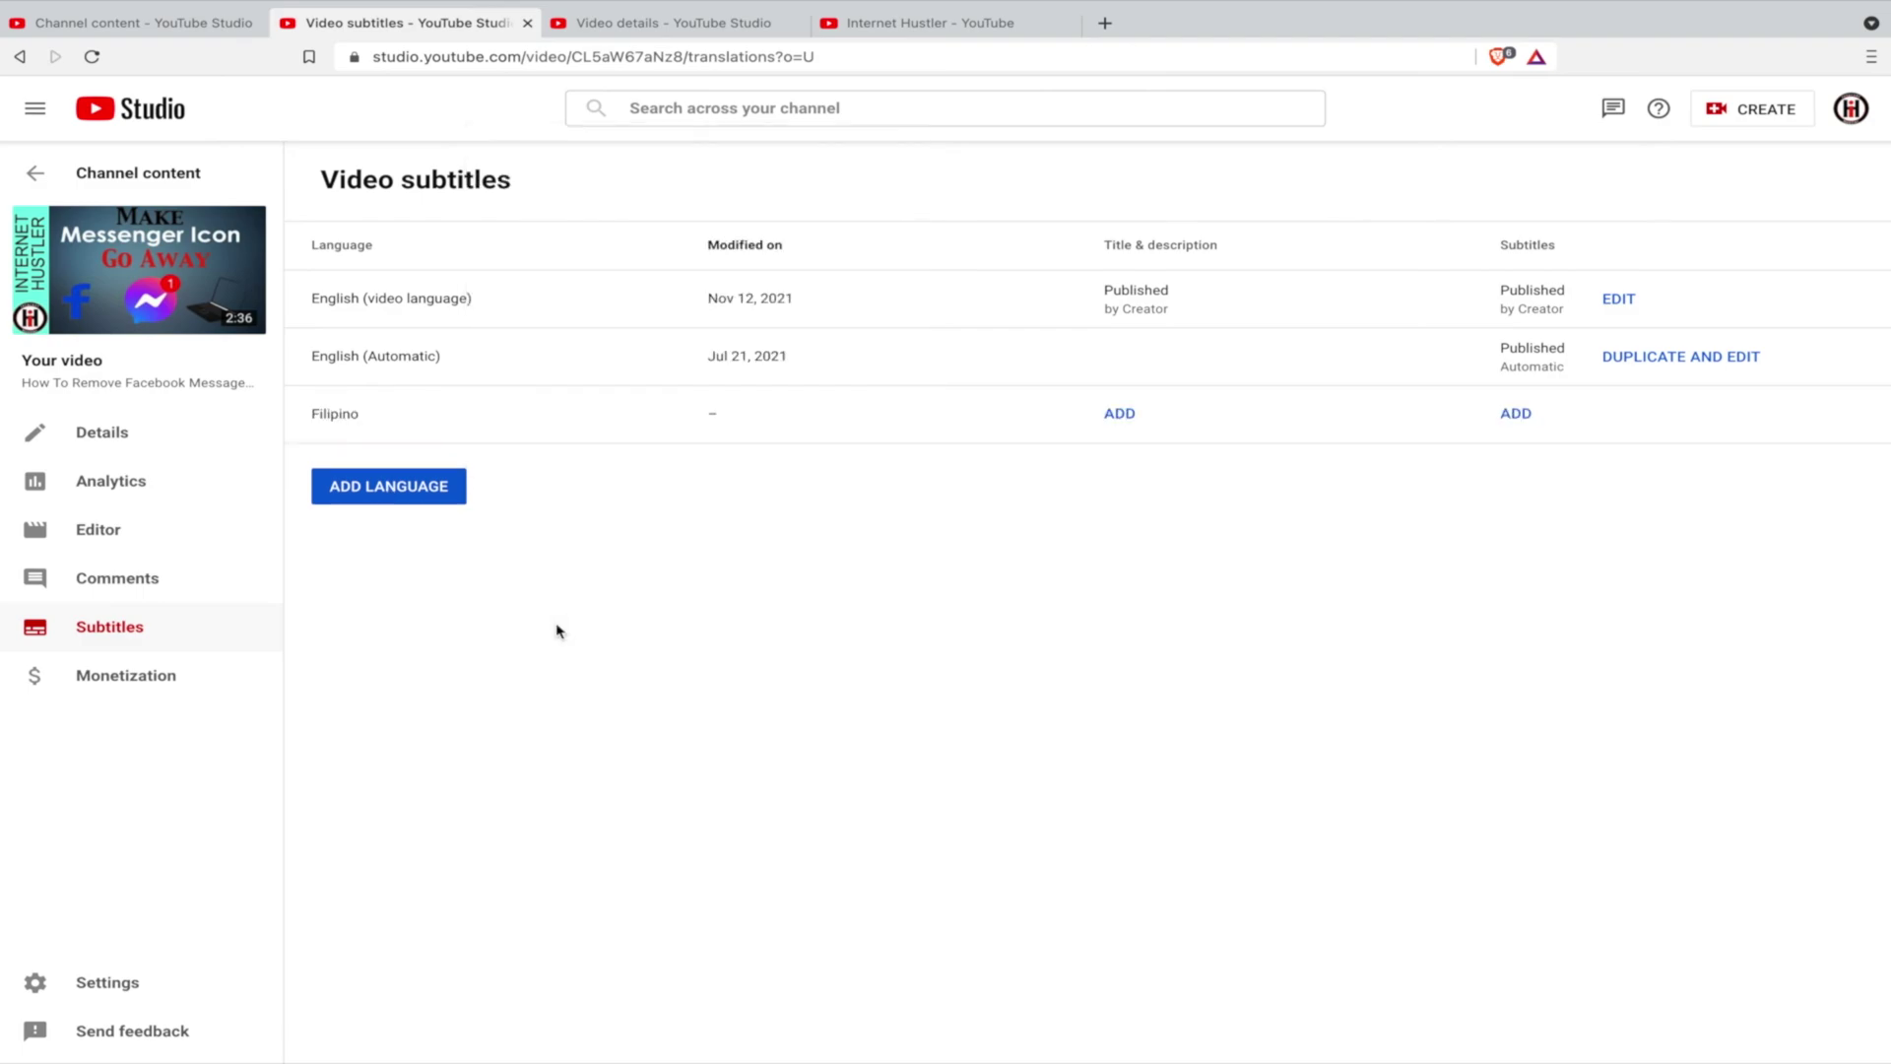
Auto-translate the Filipino subtitles and correct the first caption's surname to 'Coofman'.
{"action": "left_click", "coordinate": [1513, 417]}
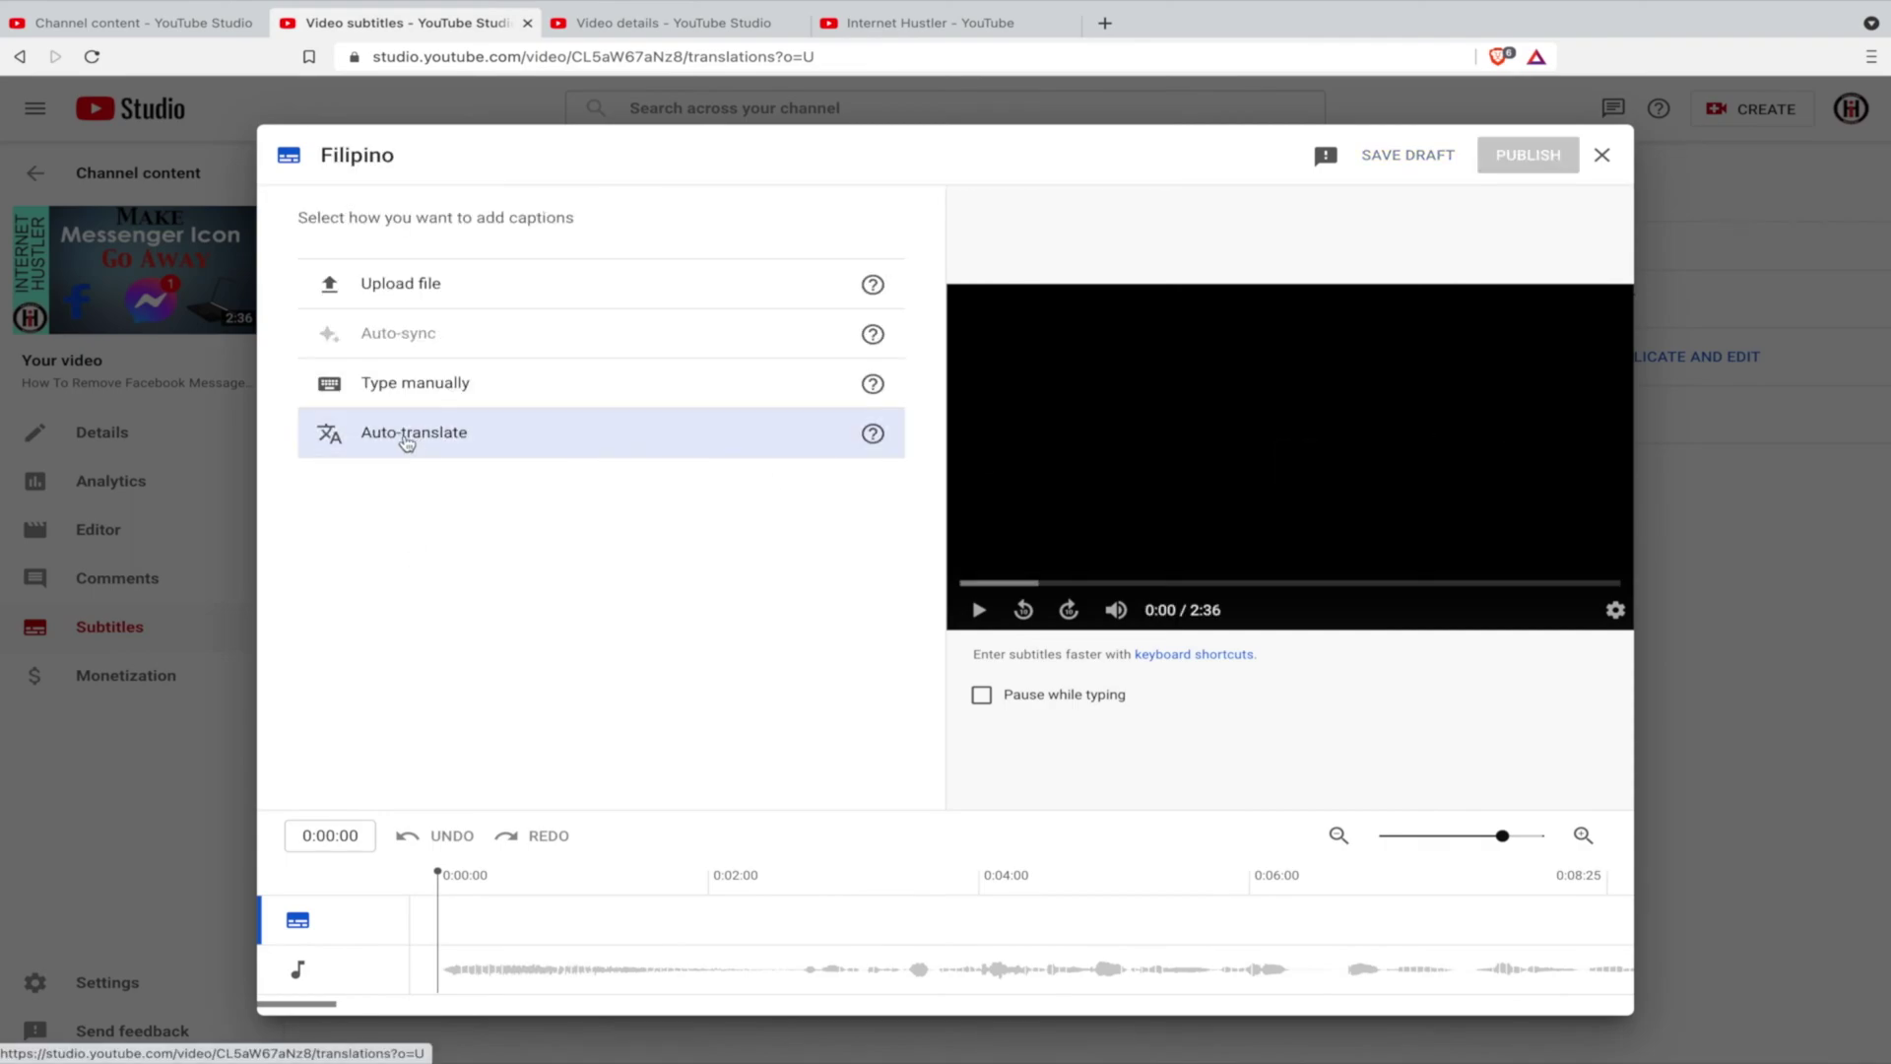
{"action": "left_click", "coordinate": [448, 435]}
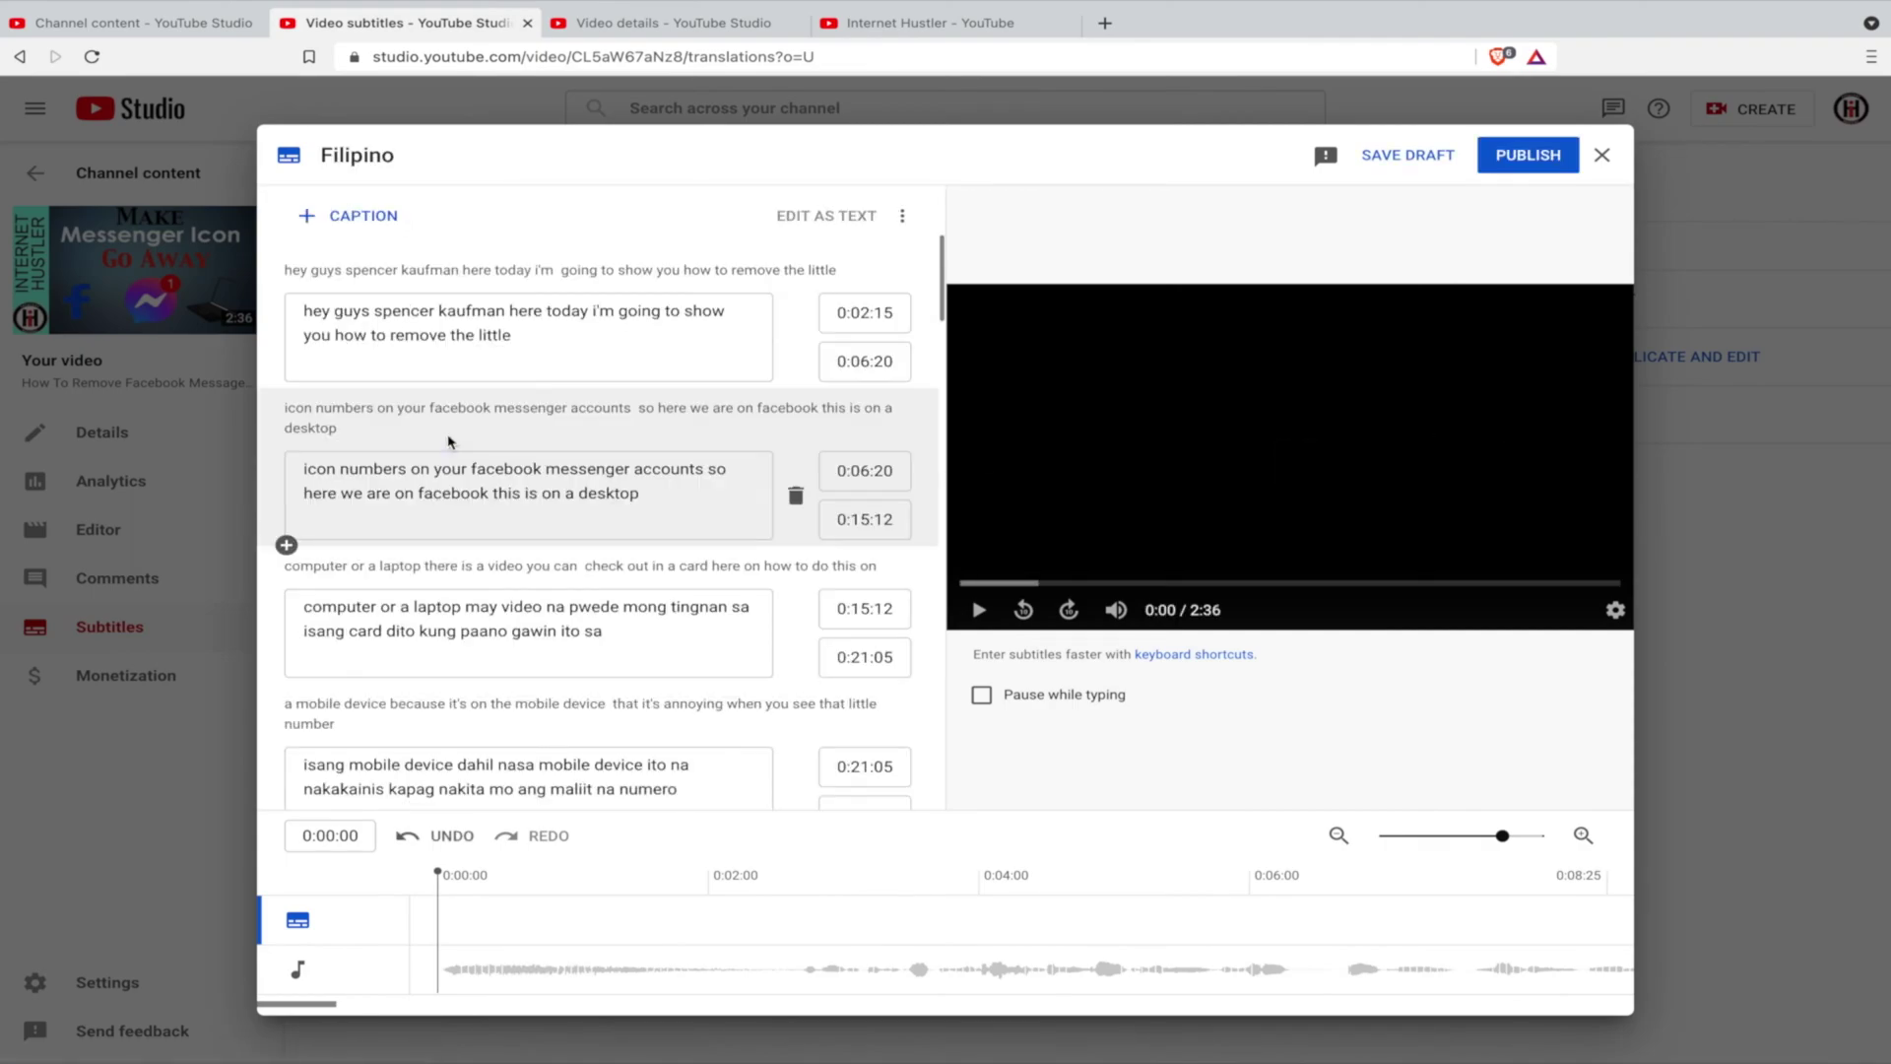
{"action": "double_click", "coordinate": [476, 309]}
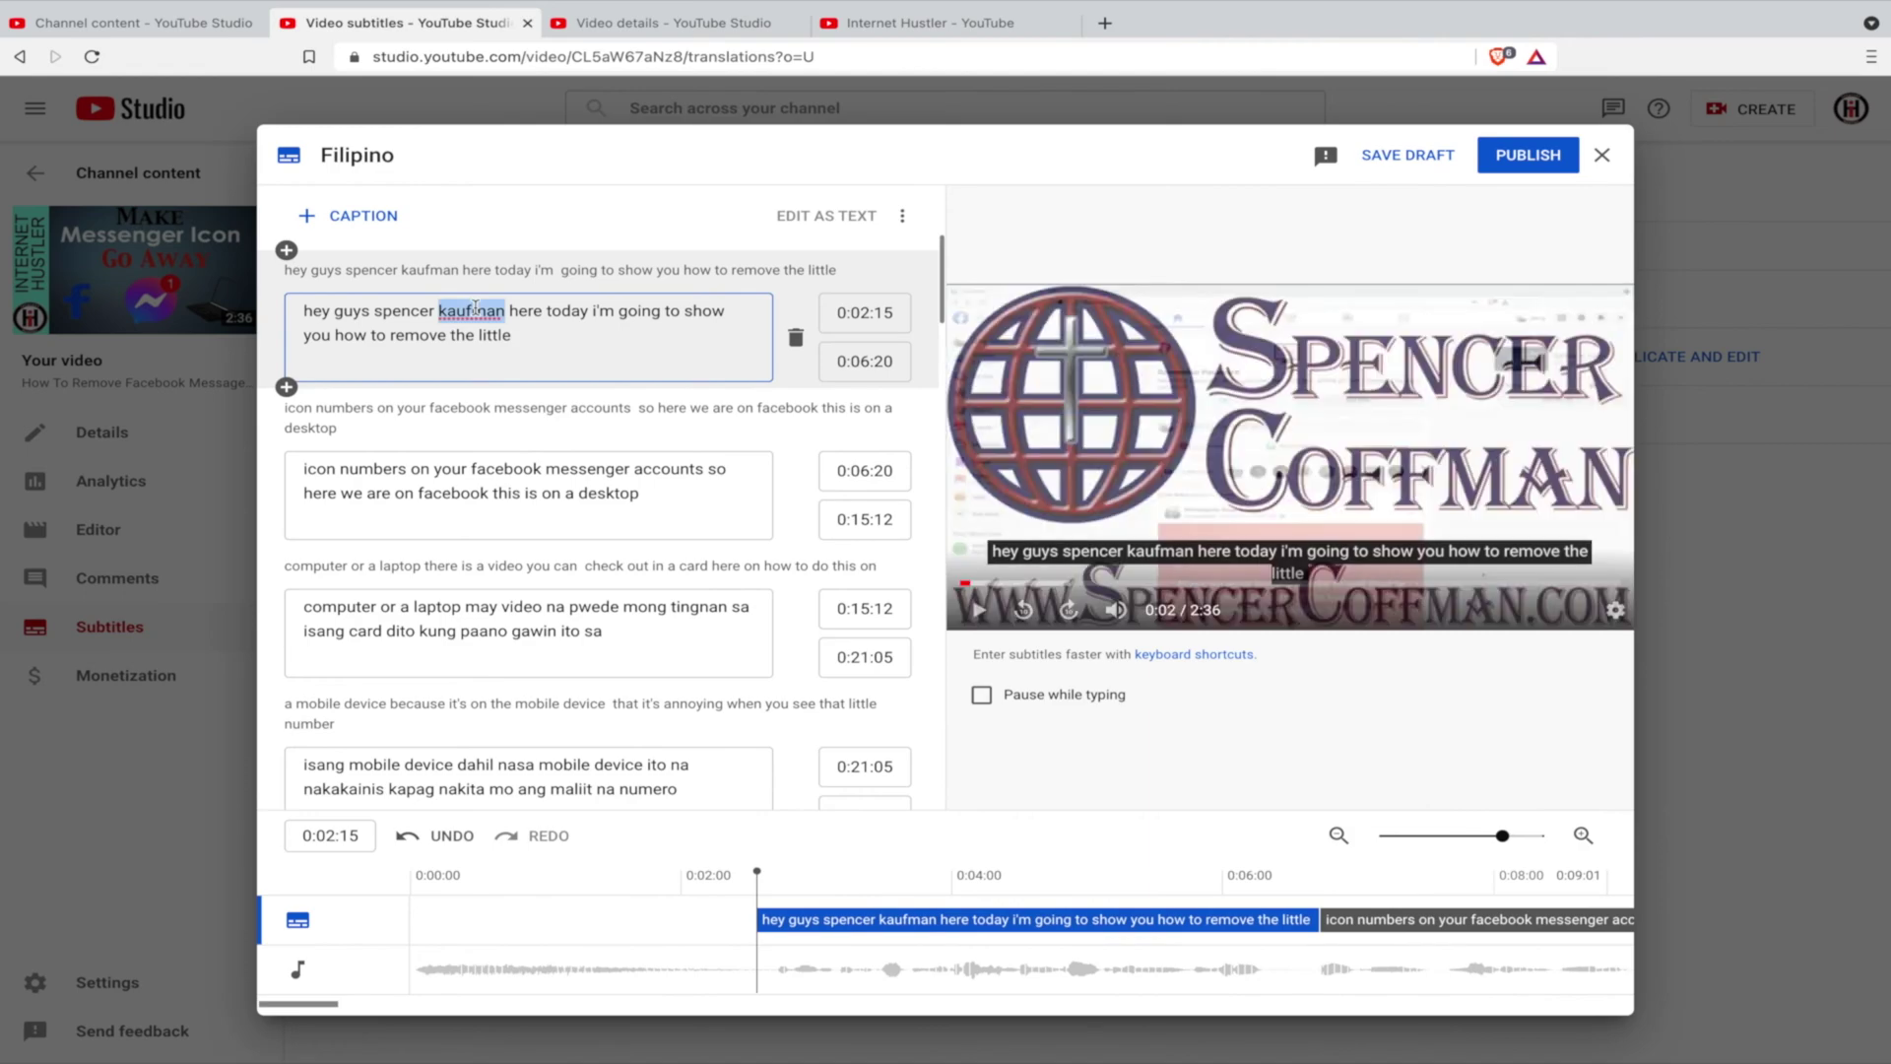
{"action": "type", "text": "Coo"}
{"action": "type", "text": "fman"}
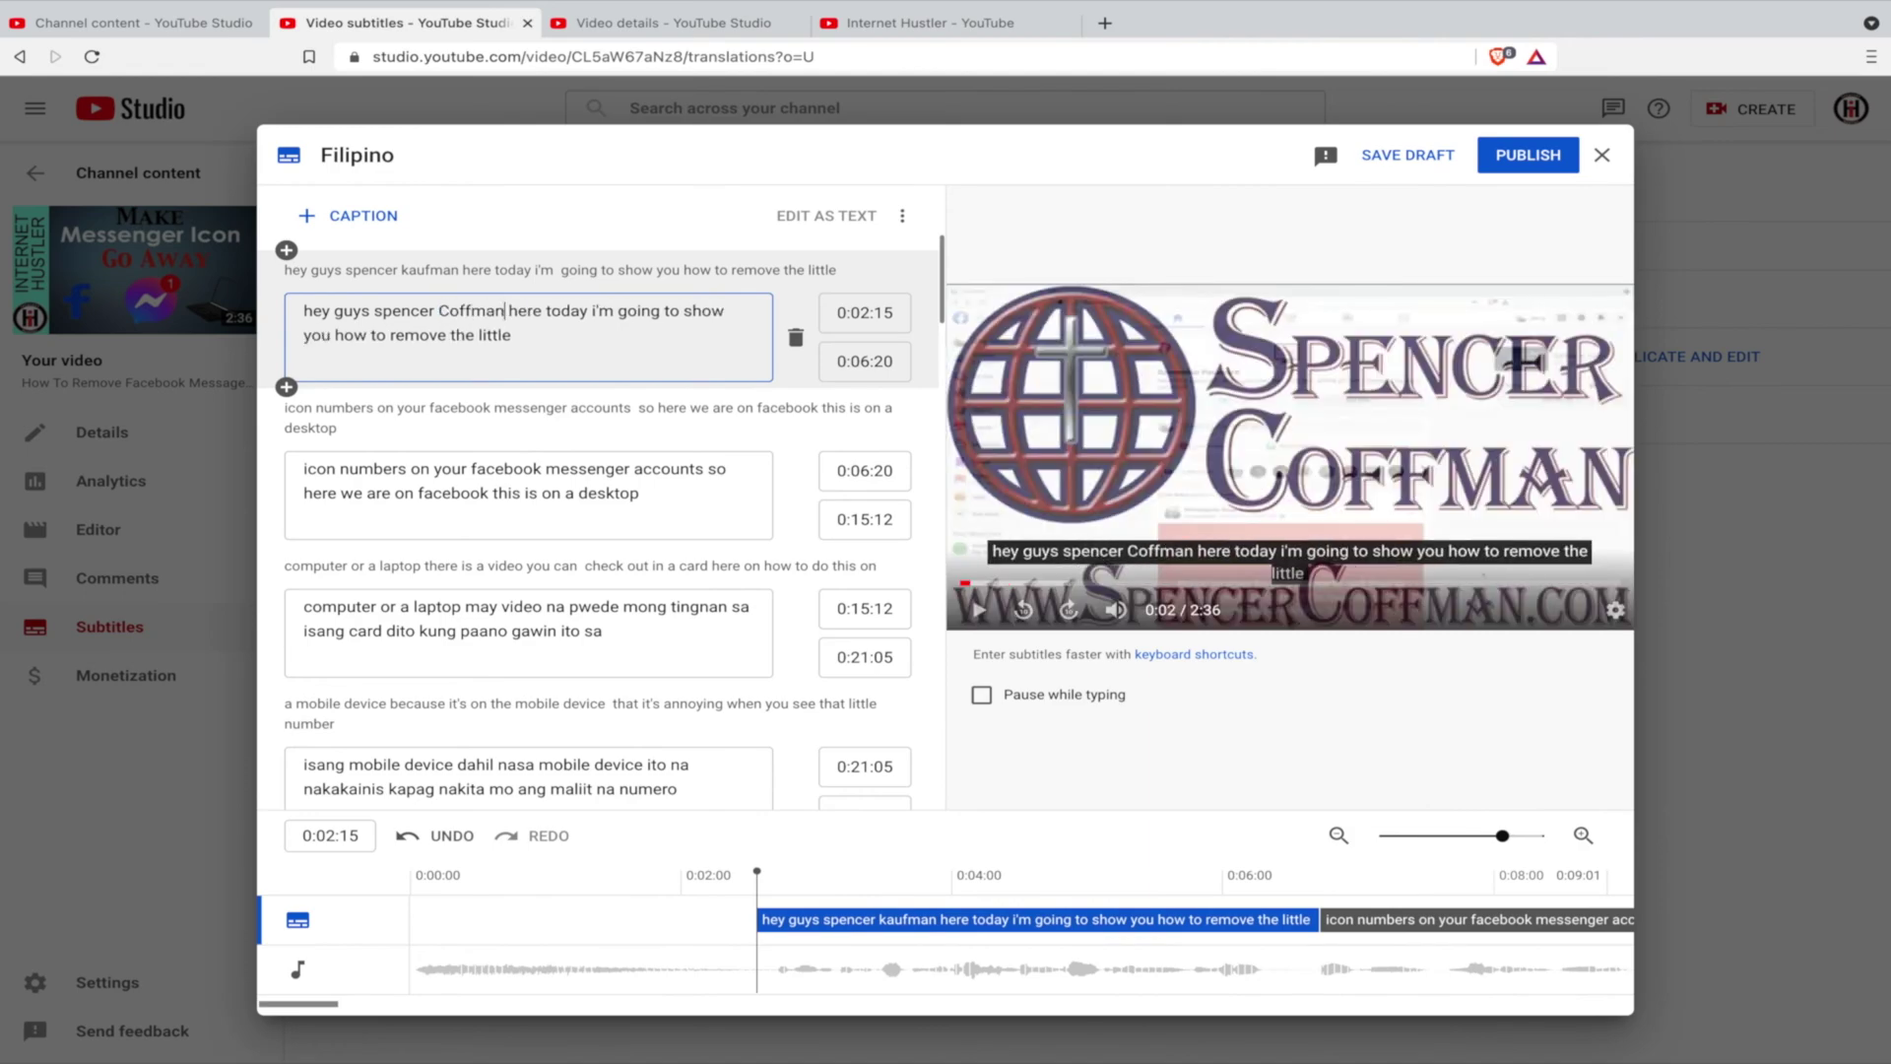
Review the translated Filipino captions and publish them.
{"action": "scroll", "coordinate": [554, 426], "scroll_direction": "down", "scroll_amount": 5}
{"action": "scroll", "coordinate": [554, 425], "scroll_direction": "down", "scroll_amount": 10}
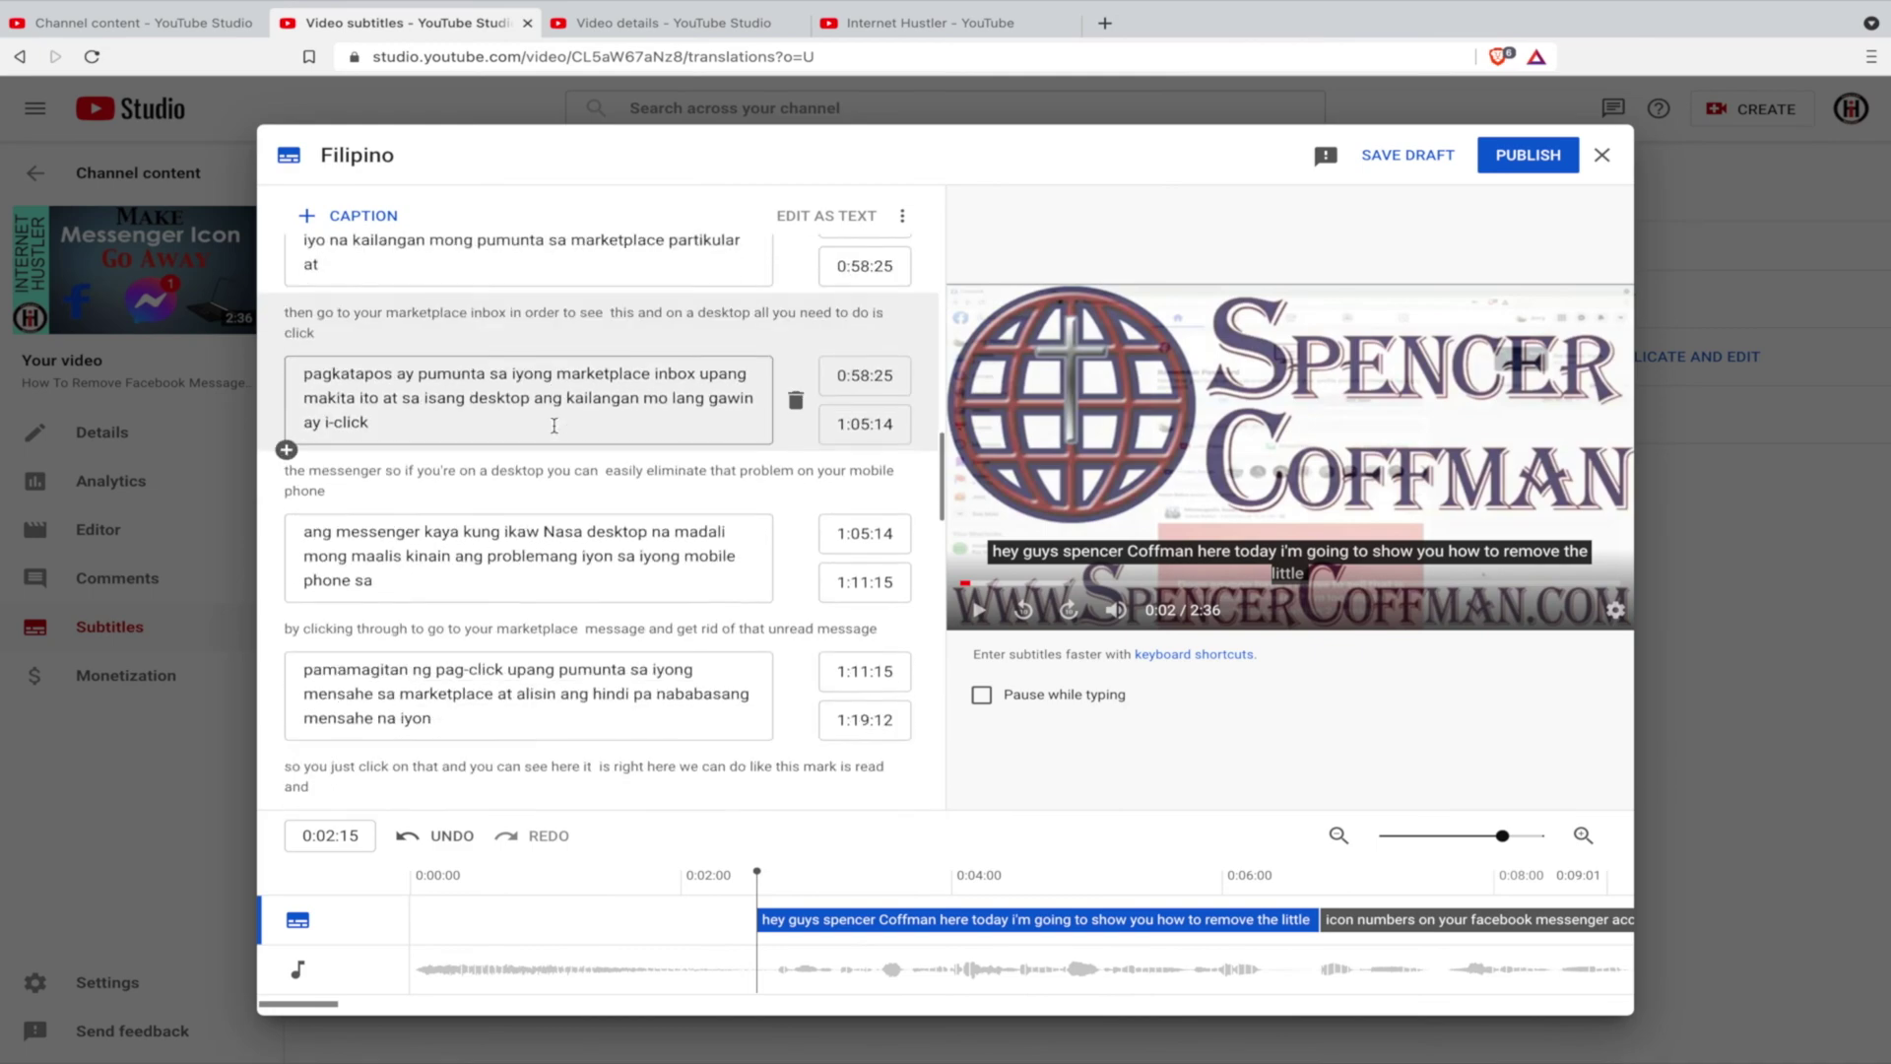
{"action": "scroll", "coordinate": [554, 426], "scroll_direction": "down", "scroll_amount": 1}
{"action": "scroll", "coordinate": [422, 373], "scroll_direction": "down", "scroll_amount": 15}
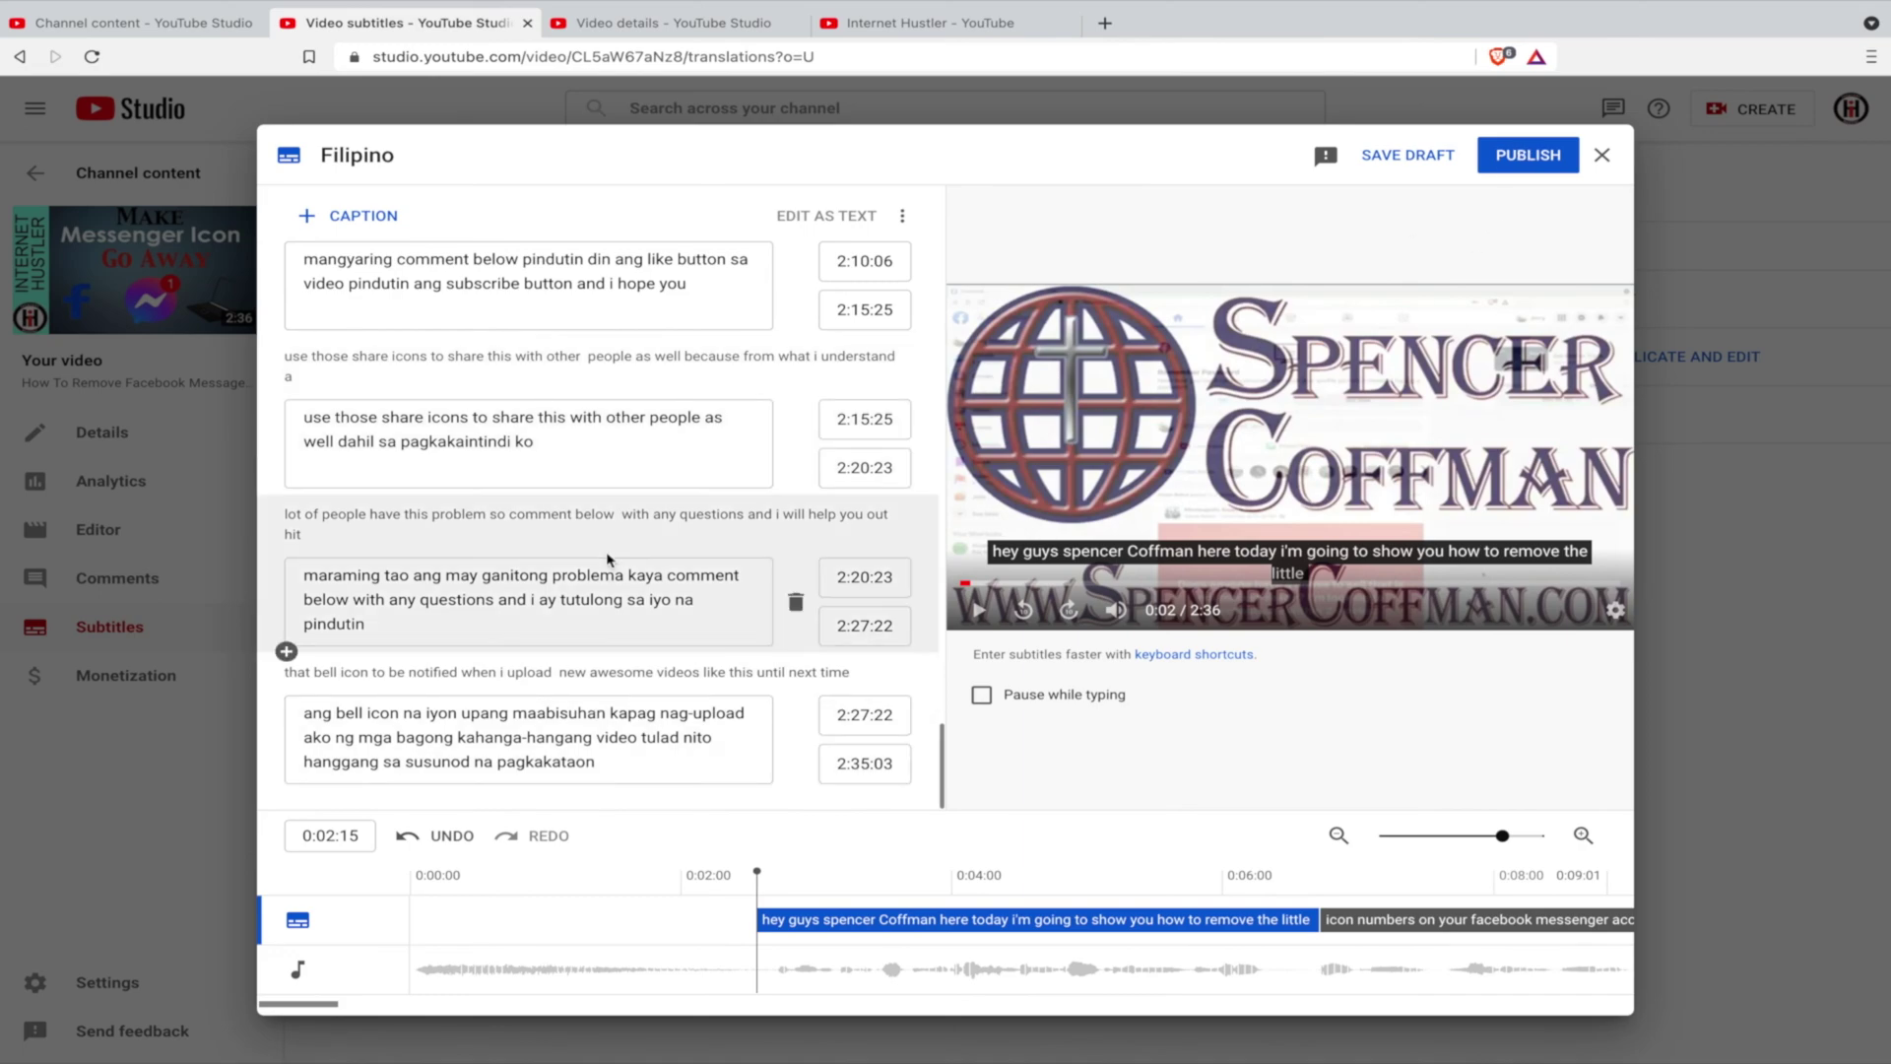
{"action": "scroll", "coordinate": [602, 630], "scroll_direction": "up", "scroll_amount": 20}
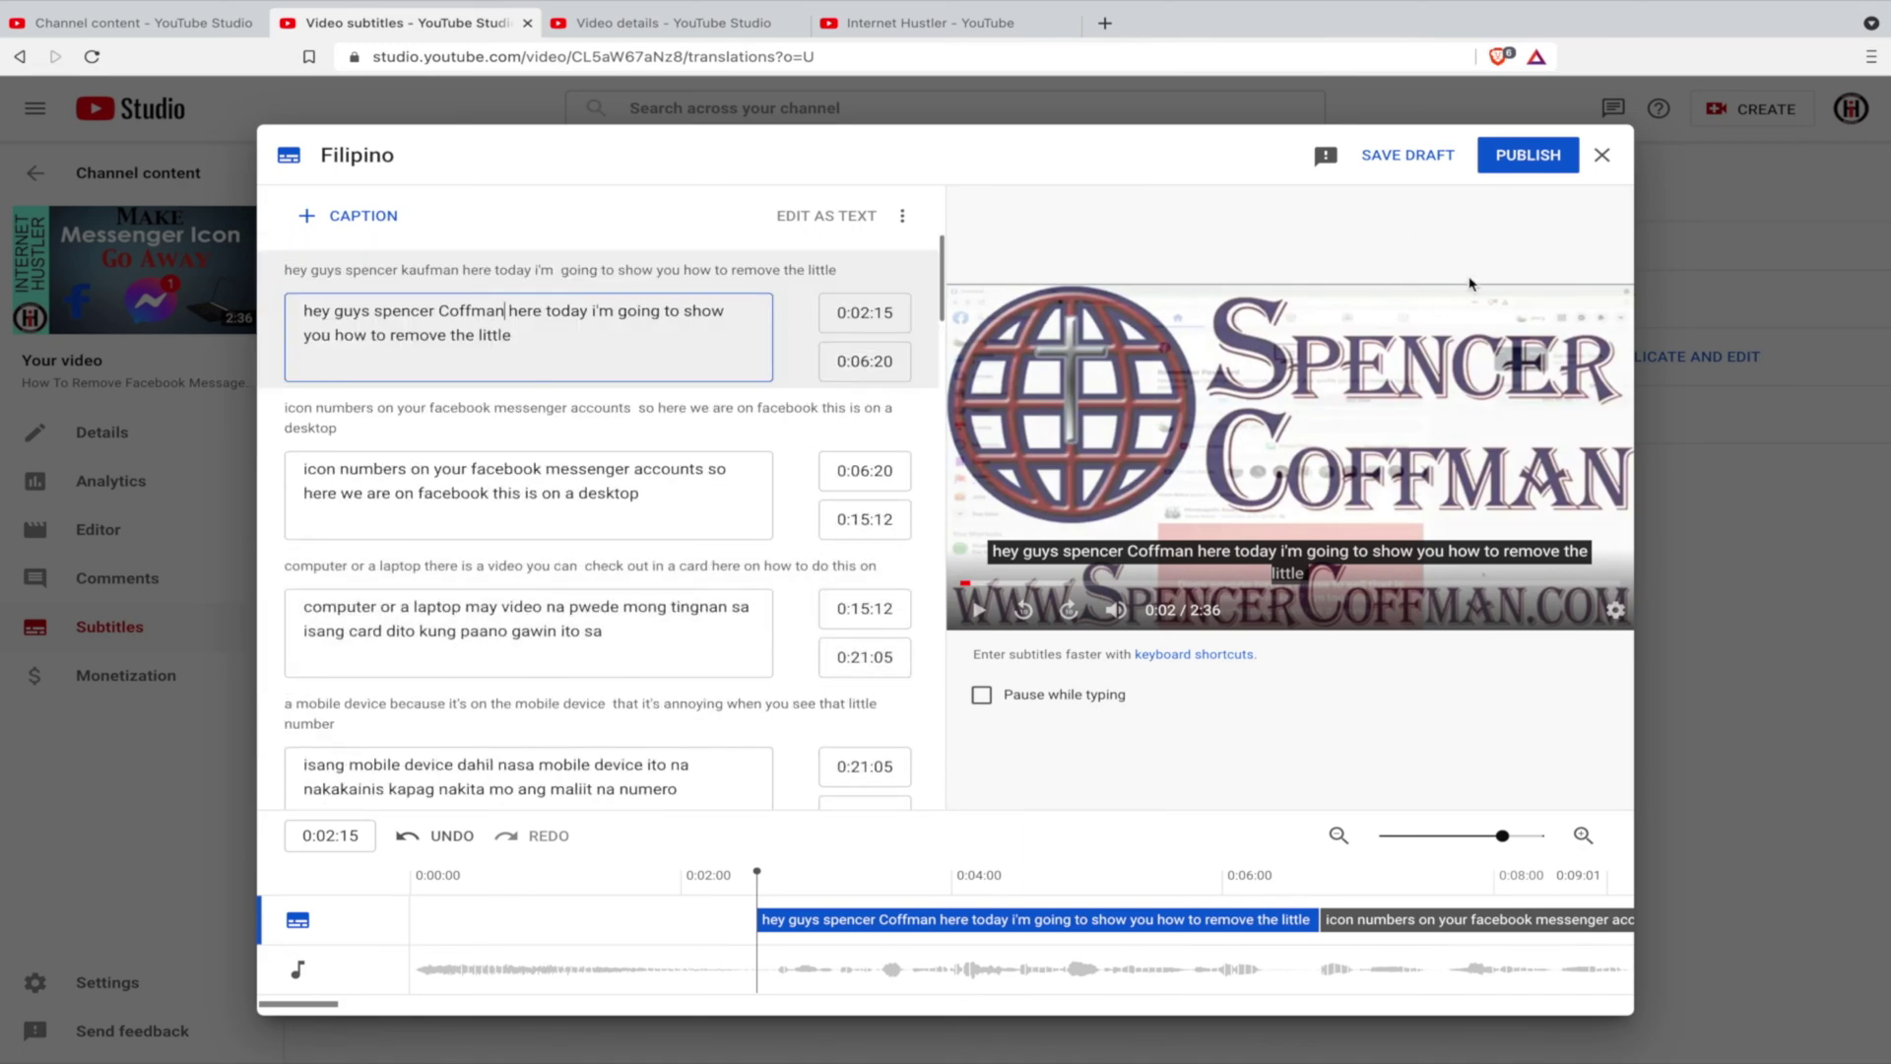
{"action": "left_click", "coordinate": [1537, 156]}
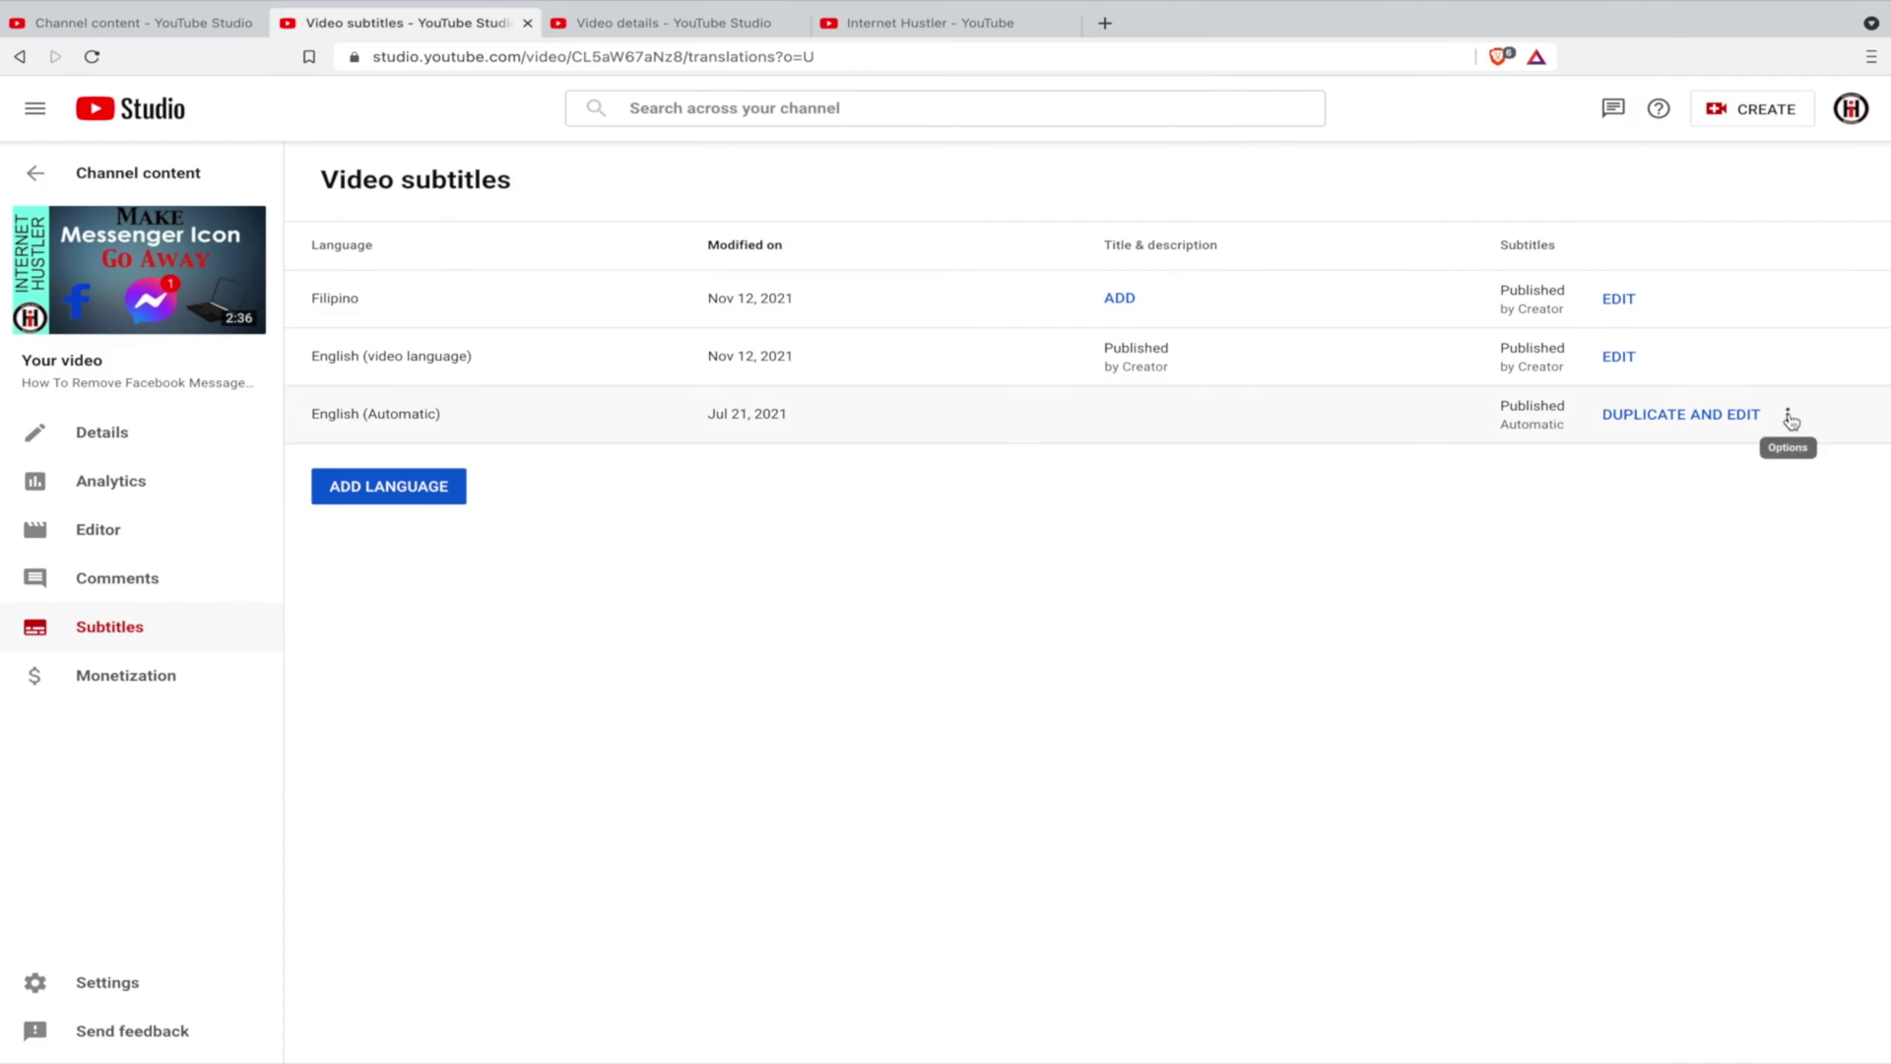
Delete the English (Automatic) captions track and close the Messenger Icon subtitles tab.
{"action": "left_click", "coordinate": [1789, 421]}
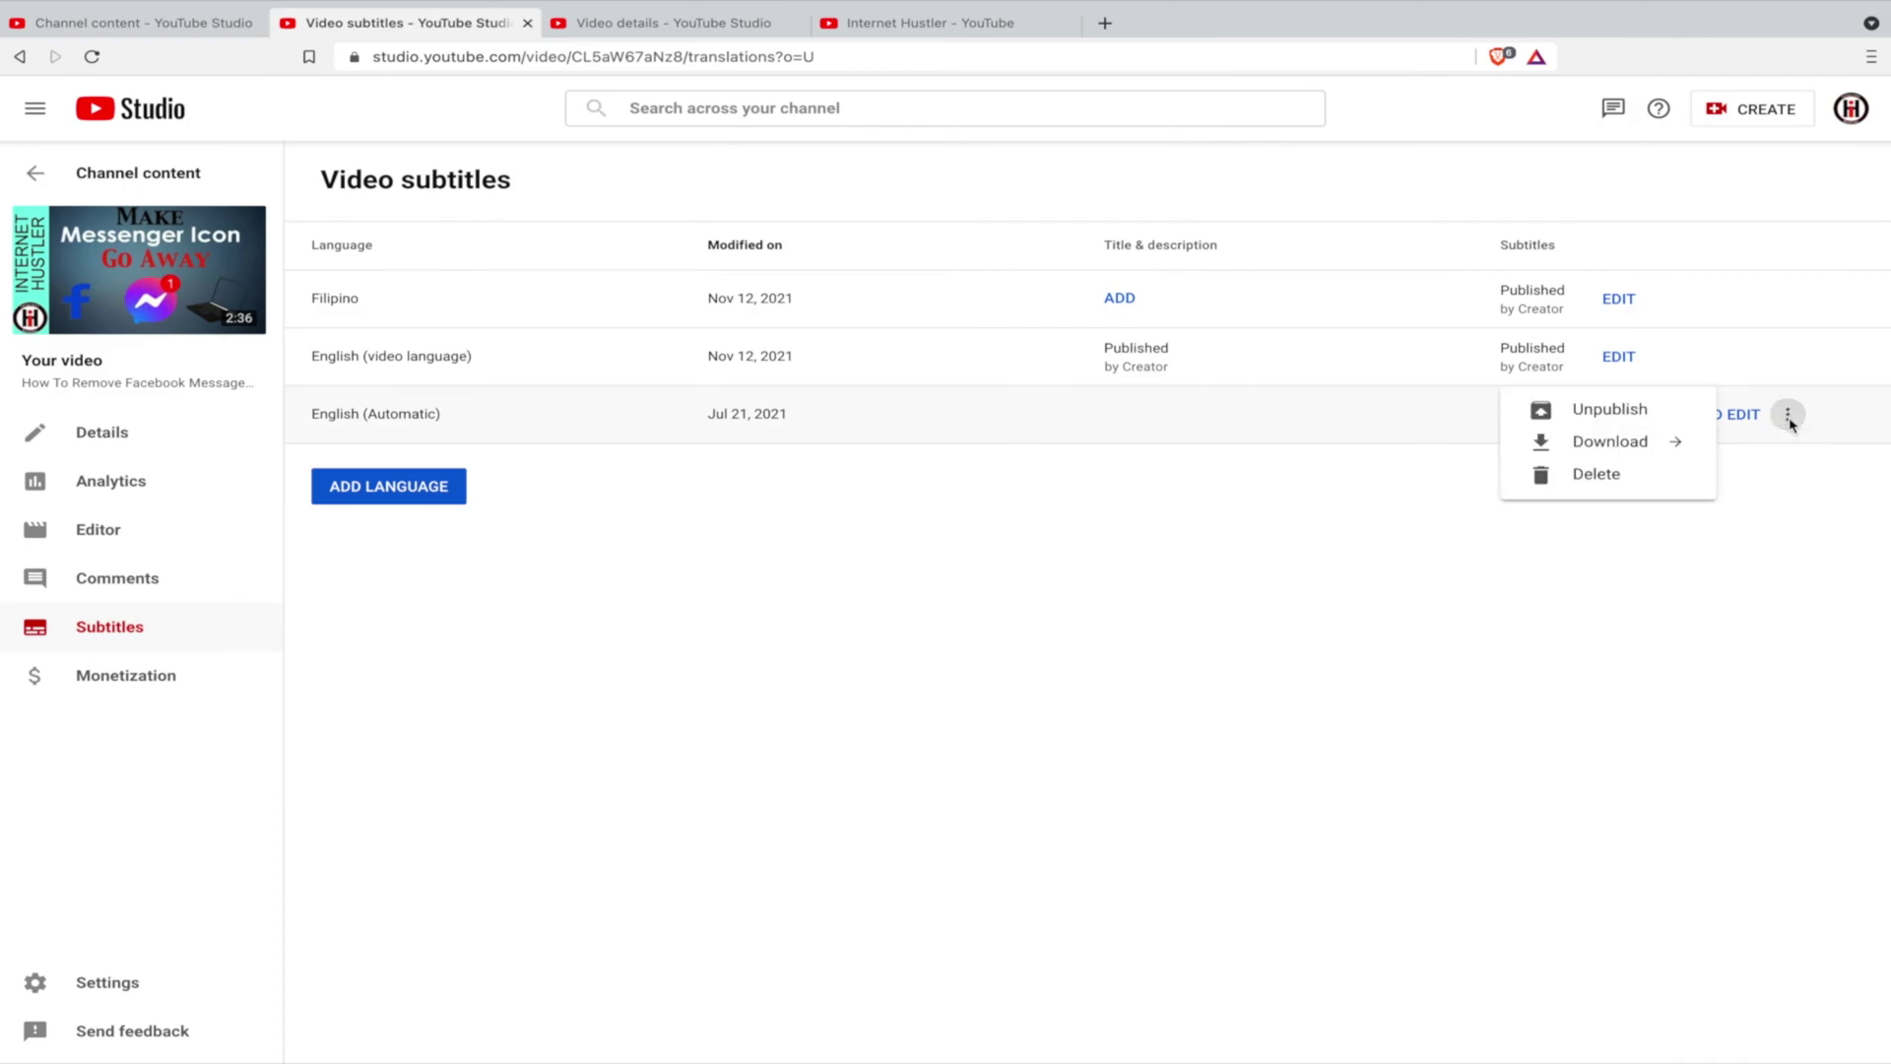
{"action": "left_click", "coordinate": [1587, 481]}
{"action": "left_click", "coordinate": [1100, 633]}
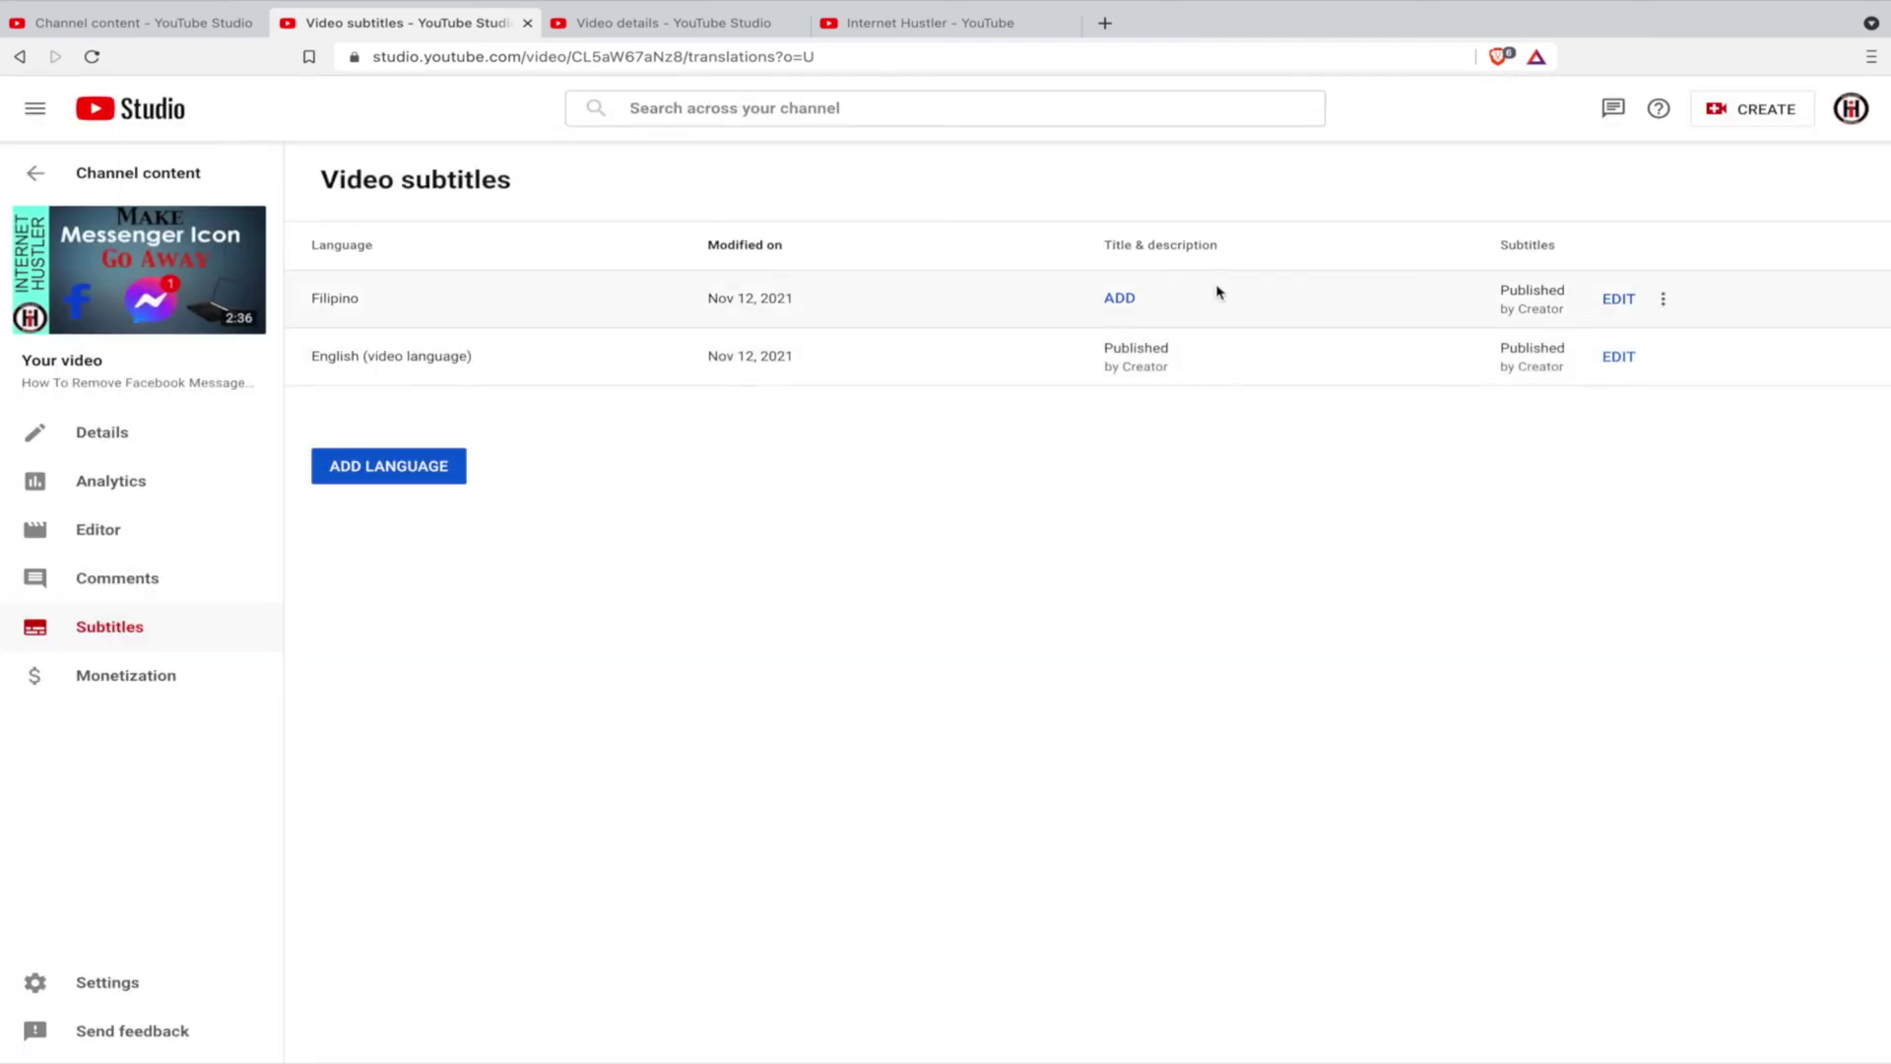
{"action": "left_click", "coordinate": [527, 22]}
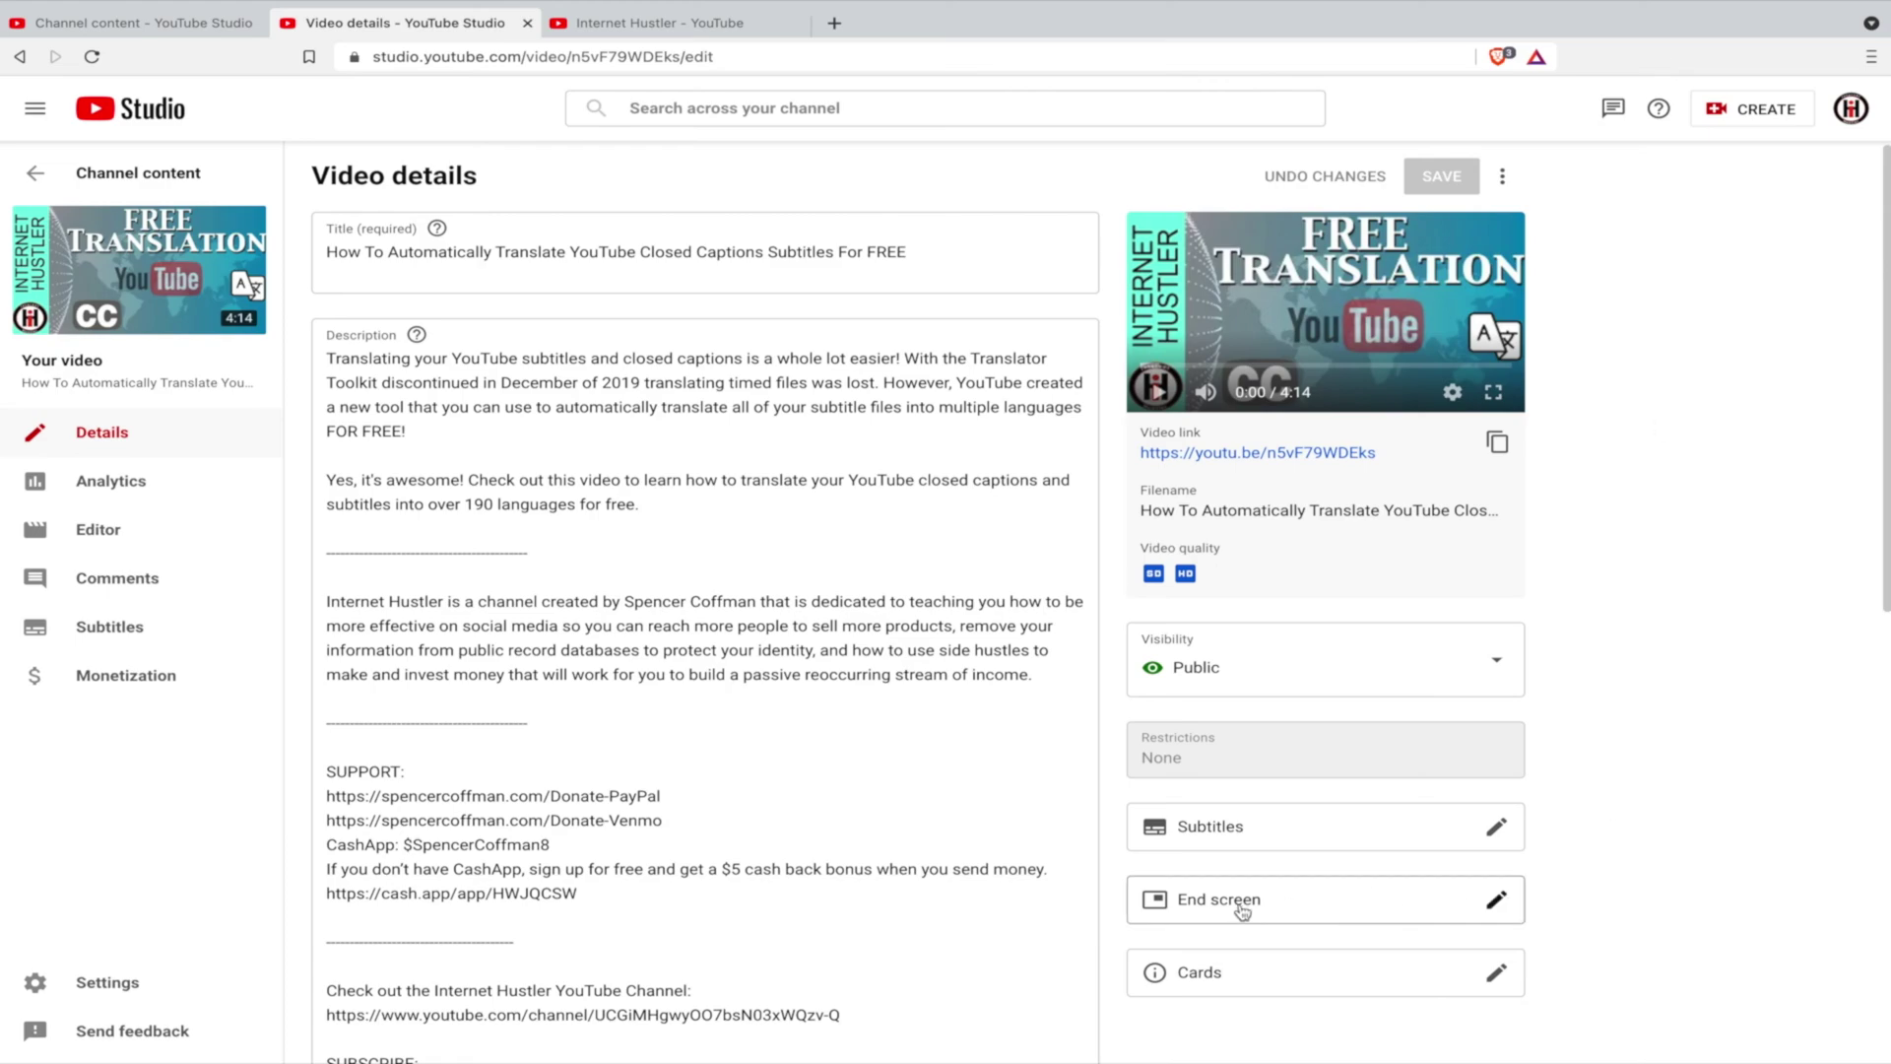
Open and close the translation video's English subtitle editor twice without changes.
{"action": "left_click", "coordinate": [1278, 827]}
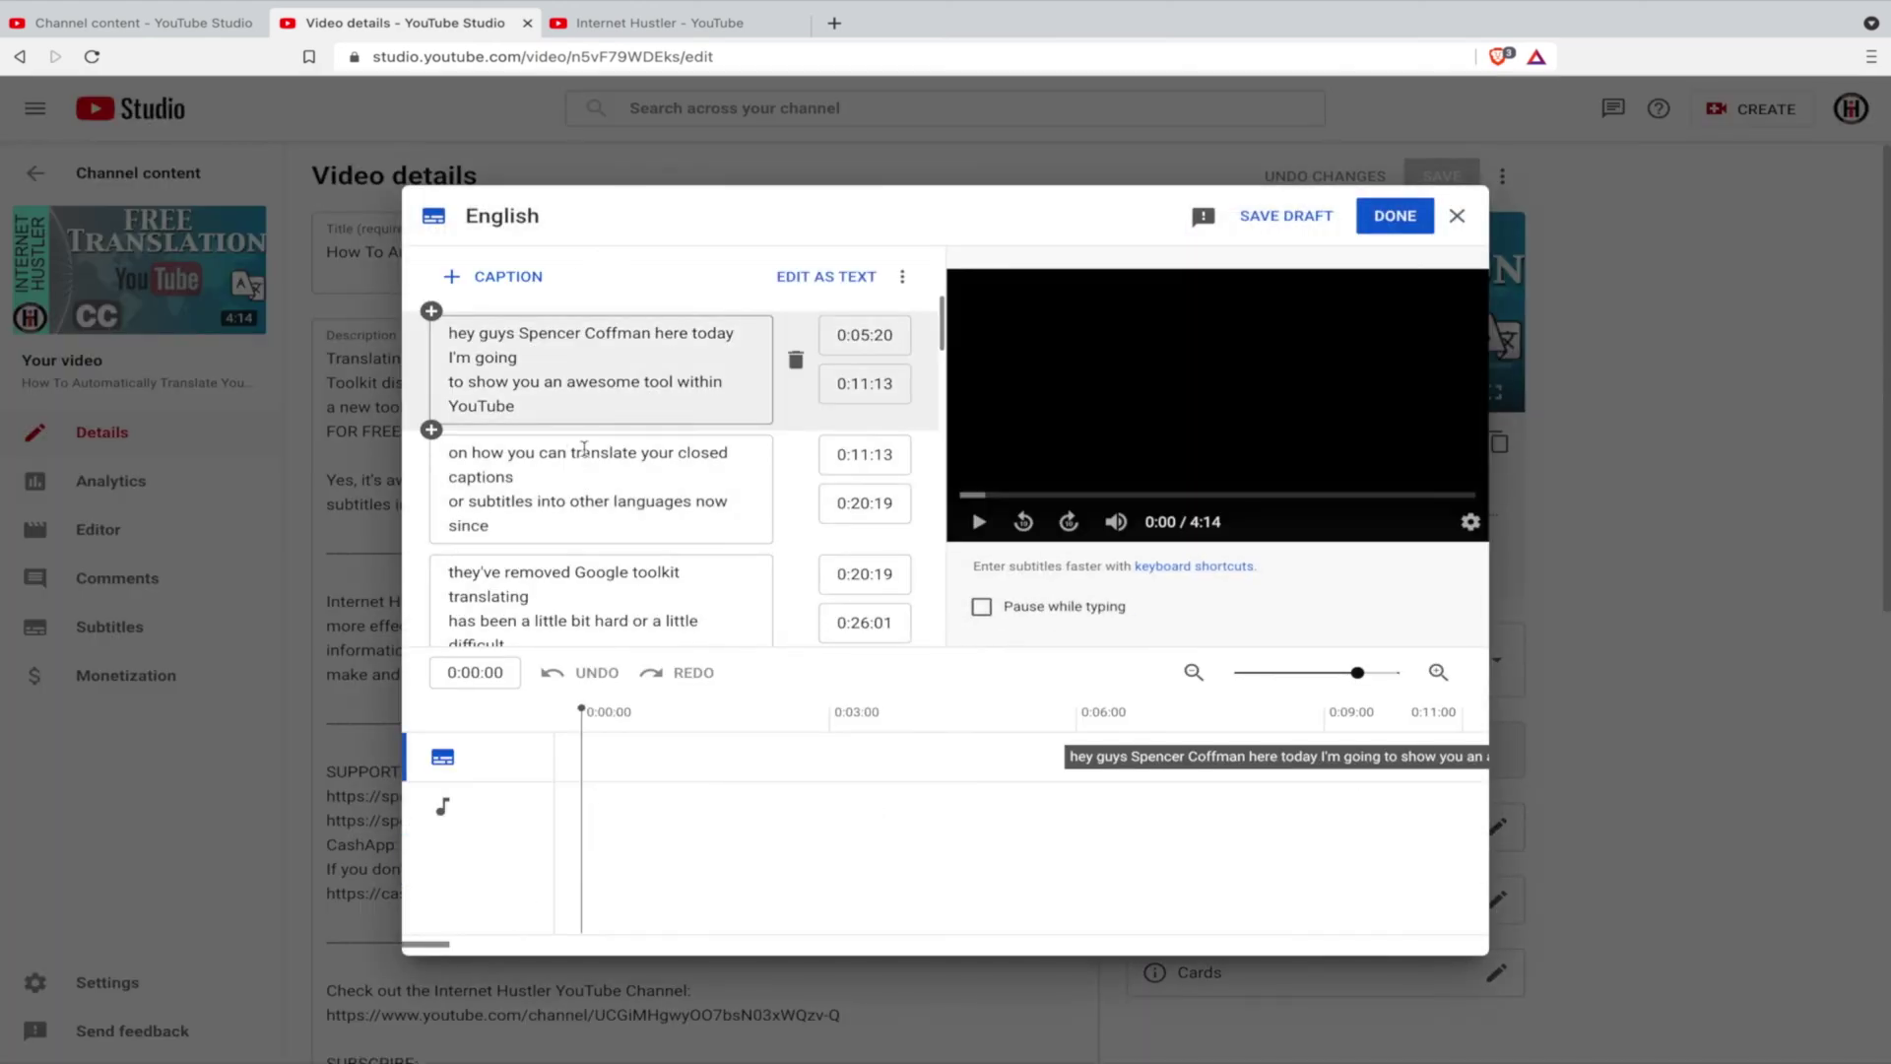
{"action": "scroll", "coordinate": [778, 409], "scroll_direction": "down", "scroll_amount": 1}
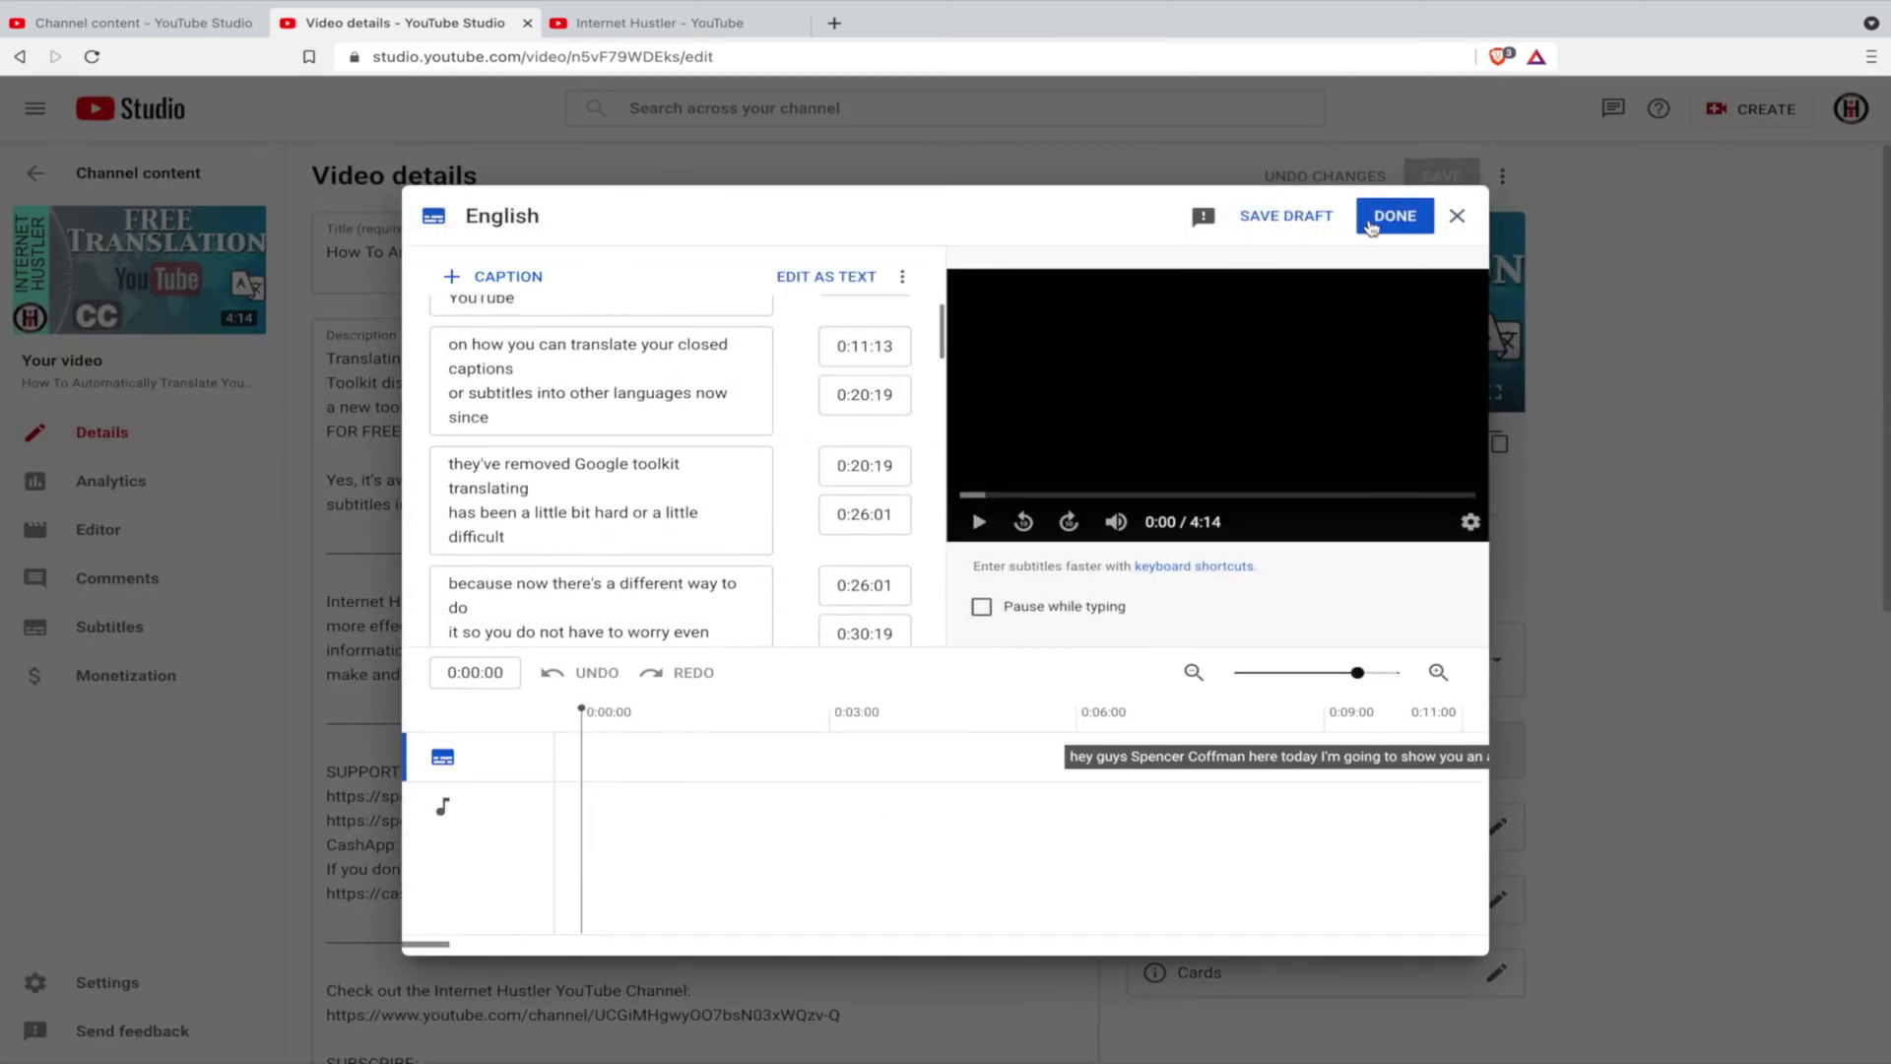
{"action": "left_click", "coordinate": [1459, 217]}
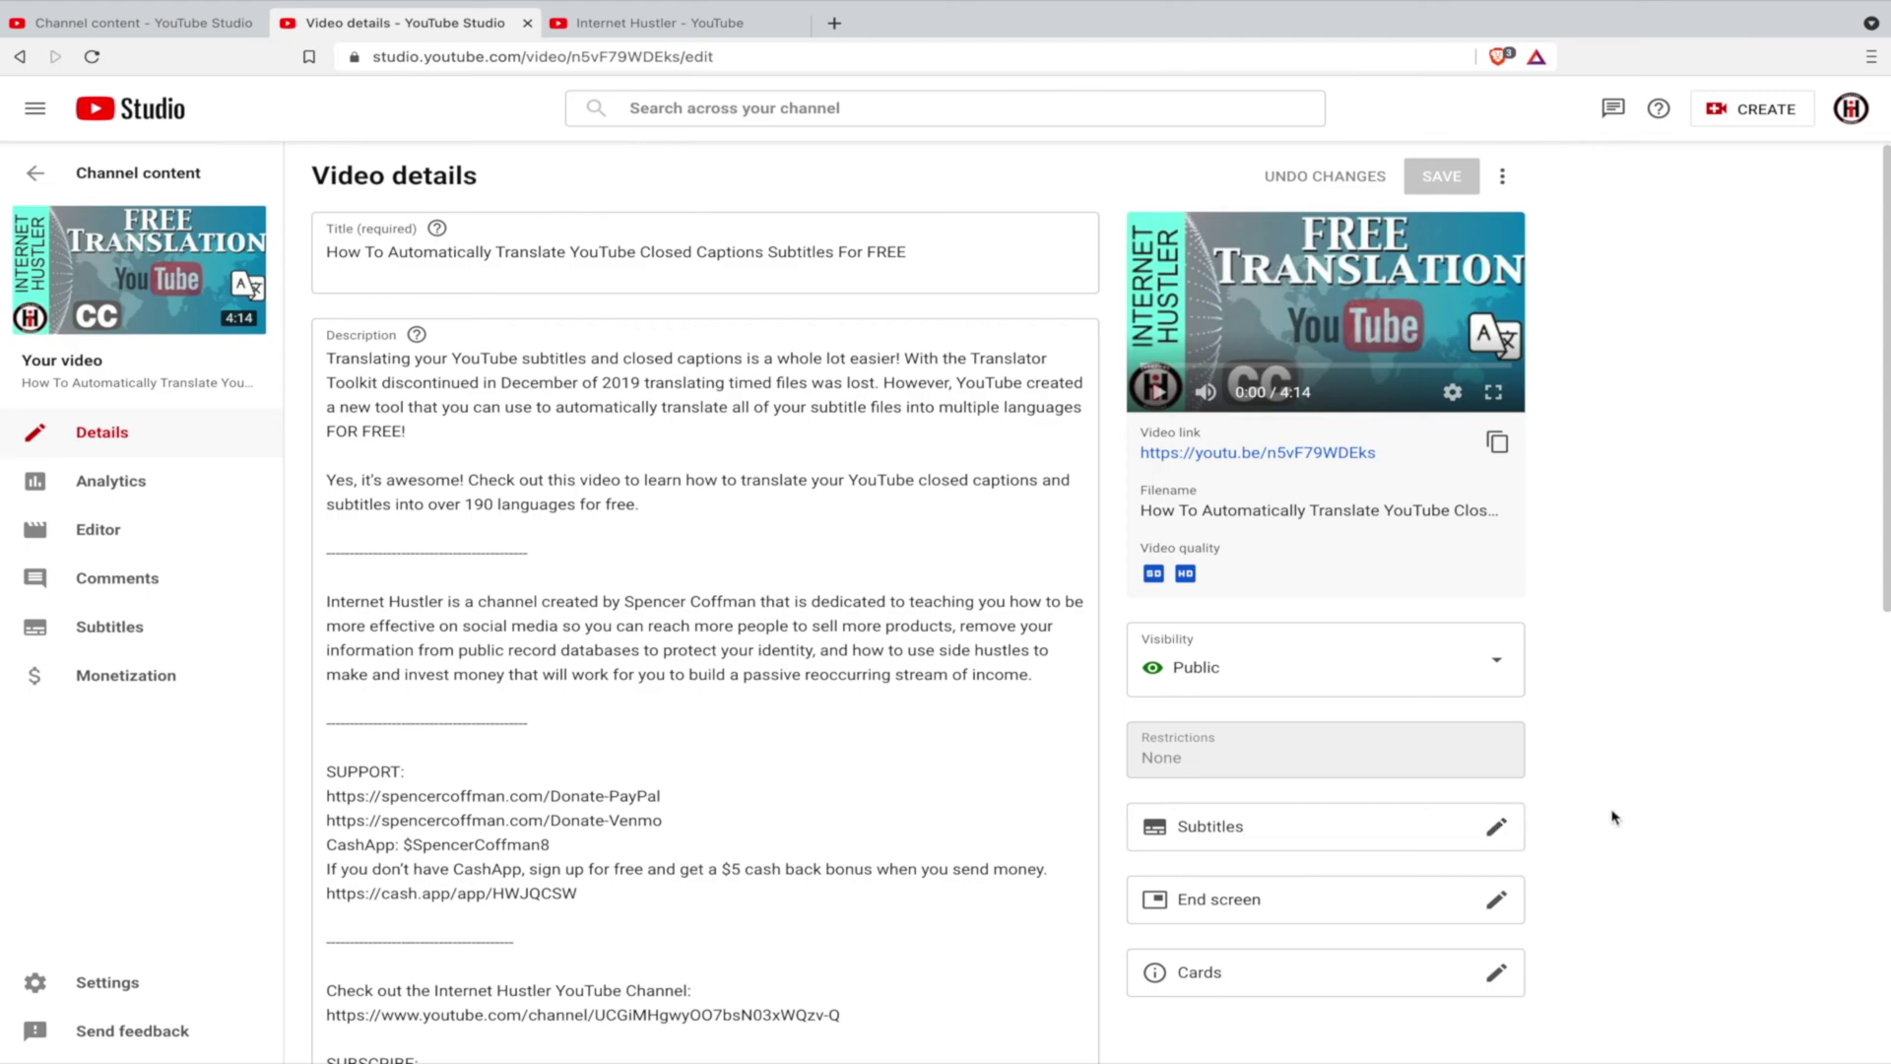
{"action": "left_click", "coordinate": [1271, 837]}
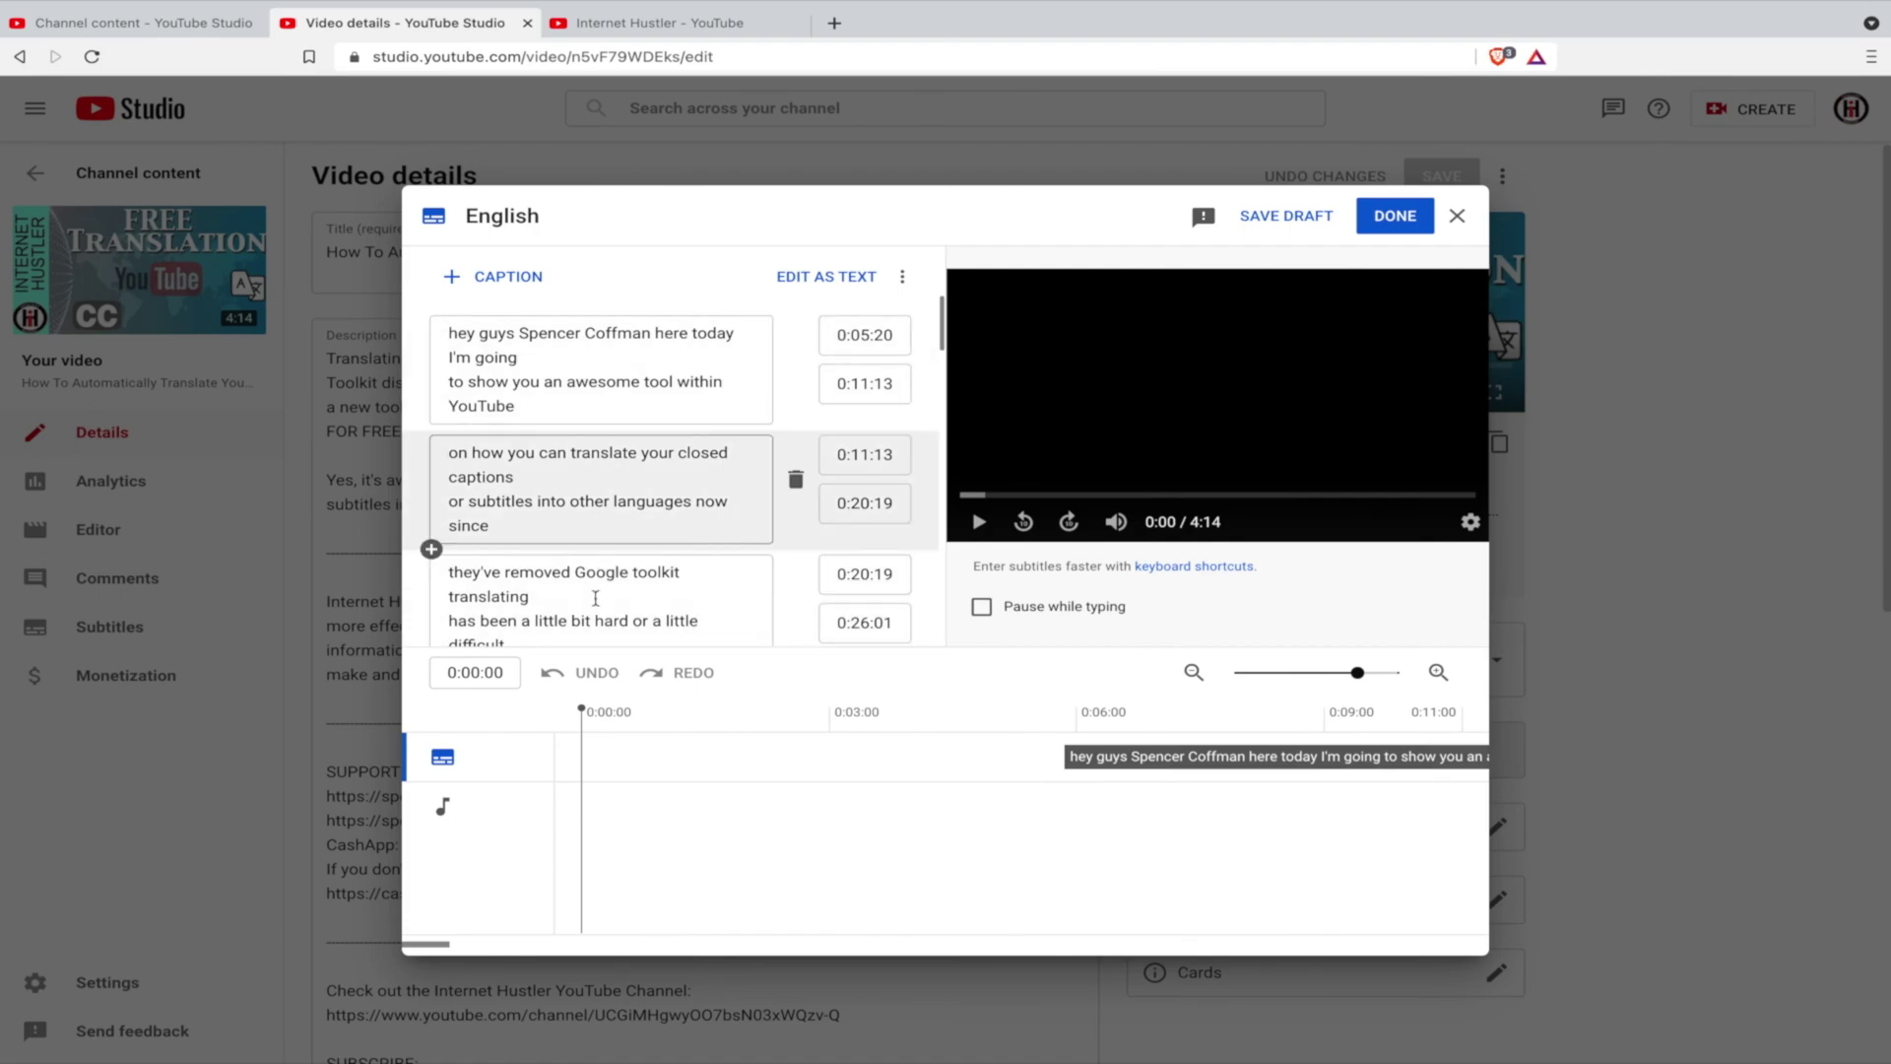
{"action": "scroll", "coordinate": [606, 473], "scroll_direction": "down", "scroll_amount": 10}
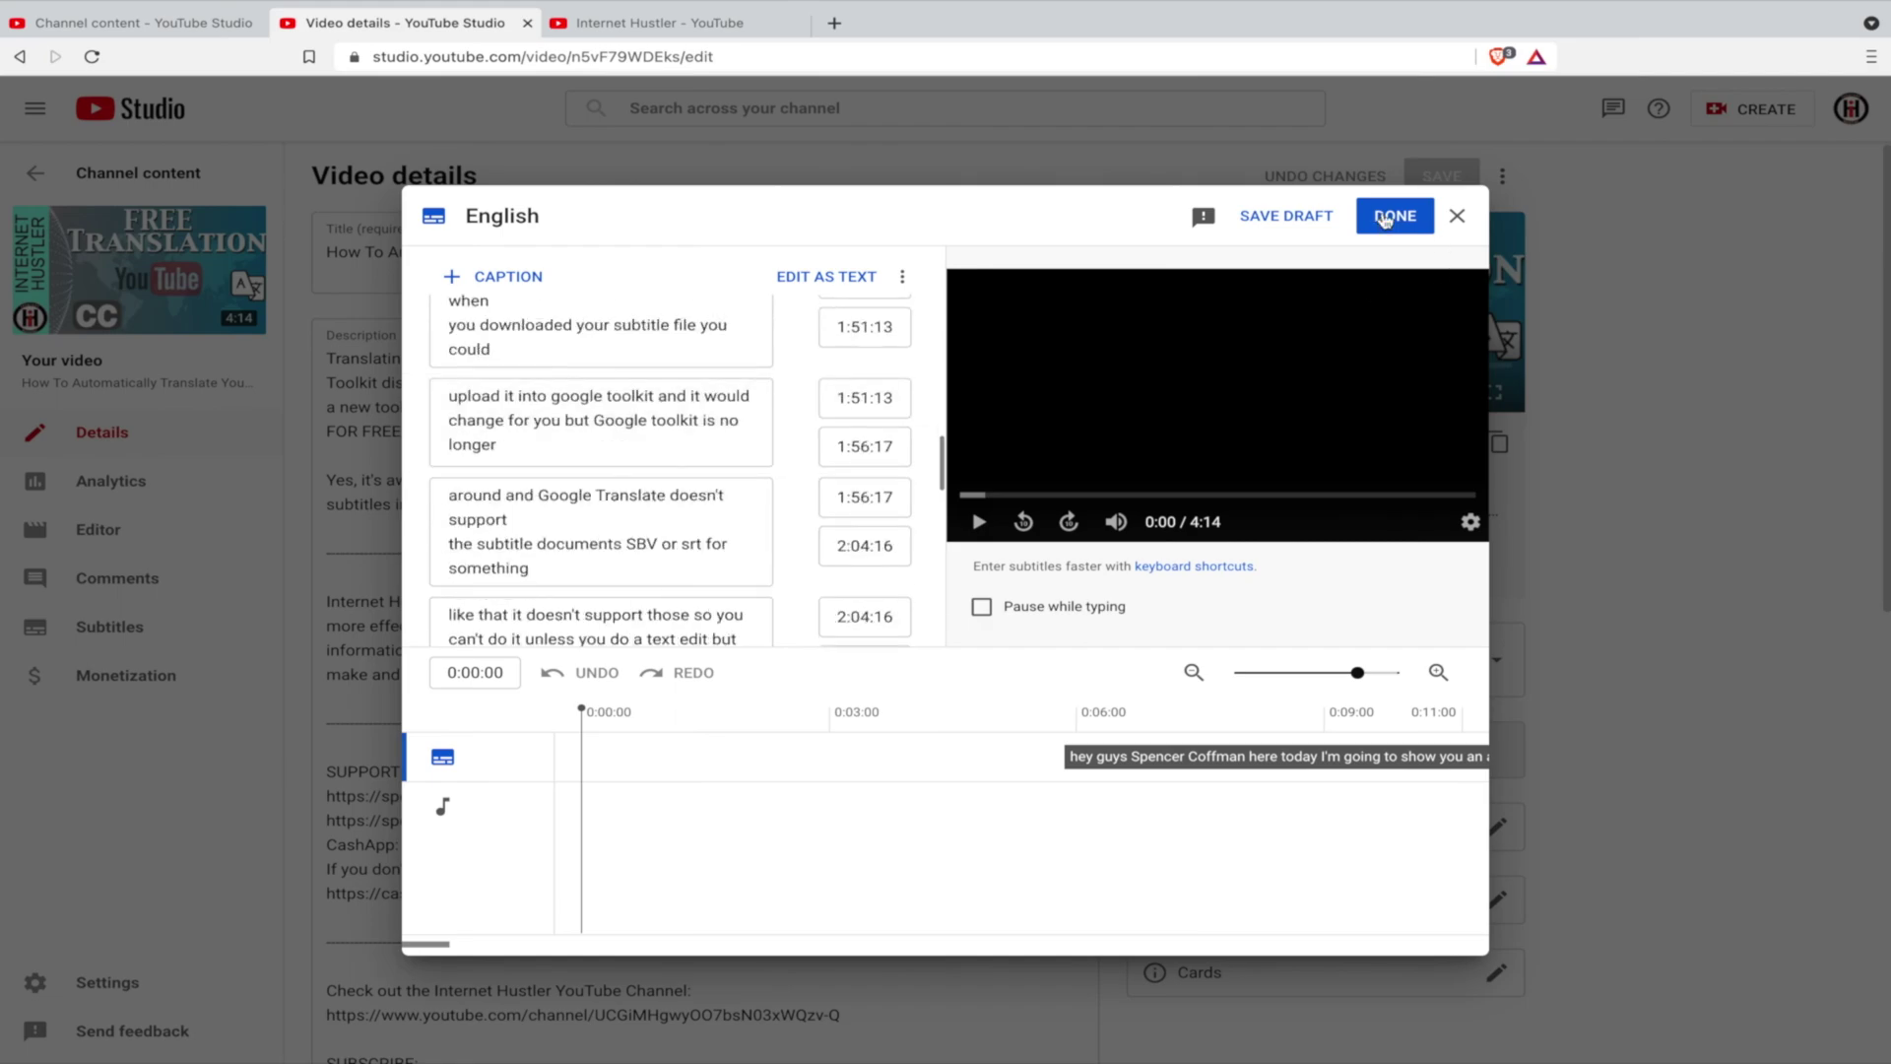
{"action": "left_click", "coordinate": [1457, 216]}
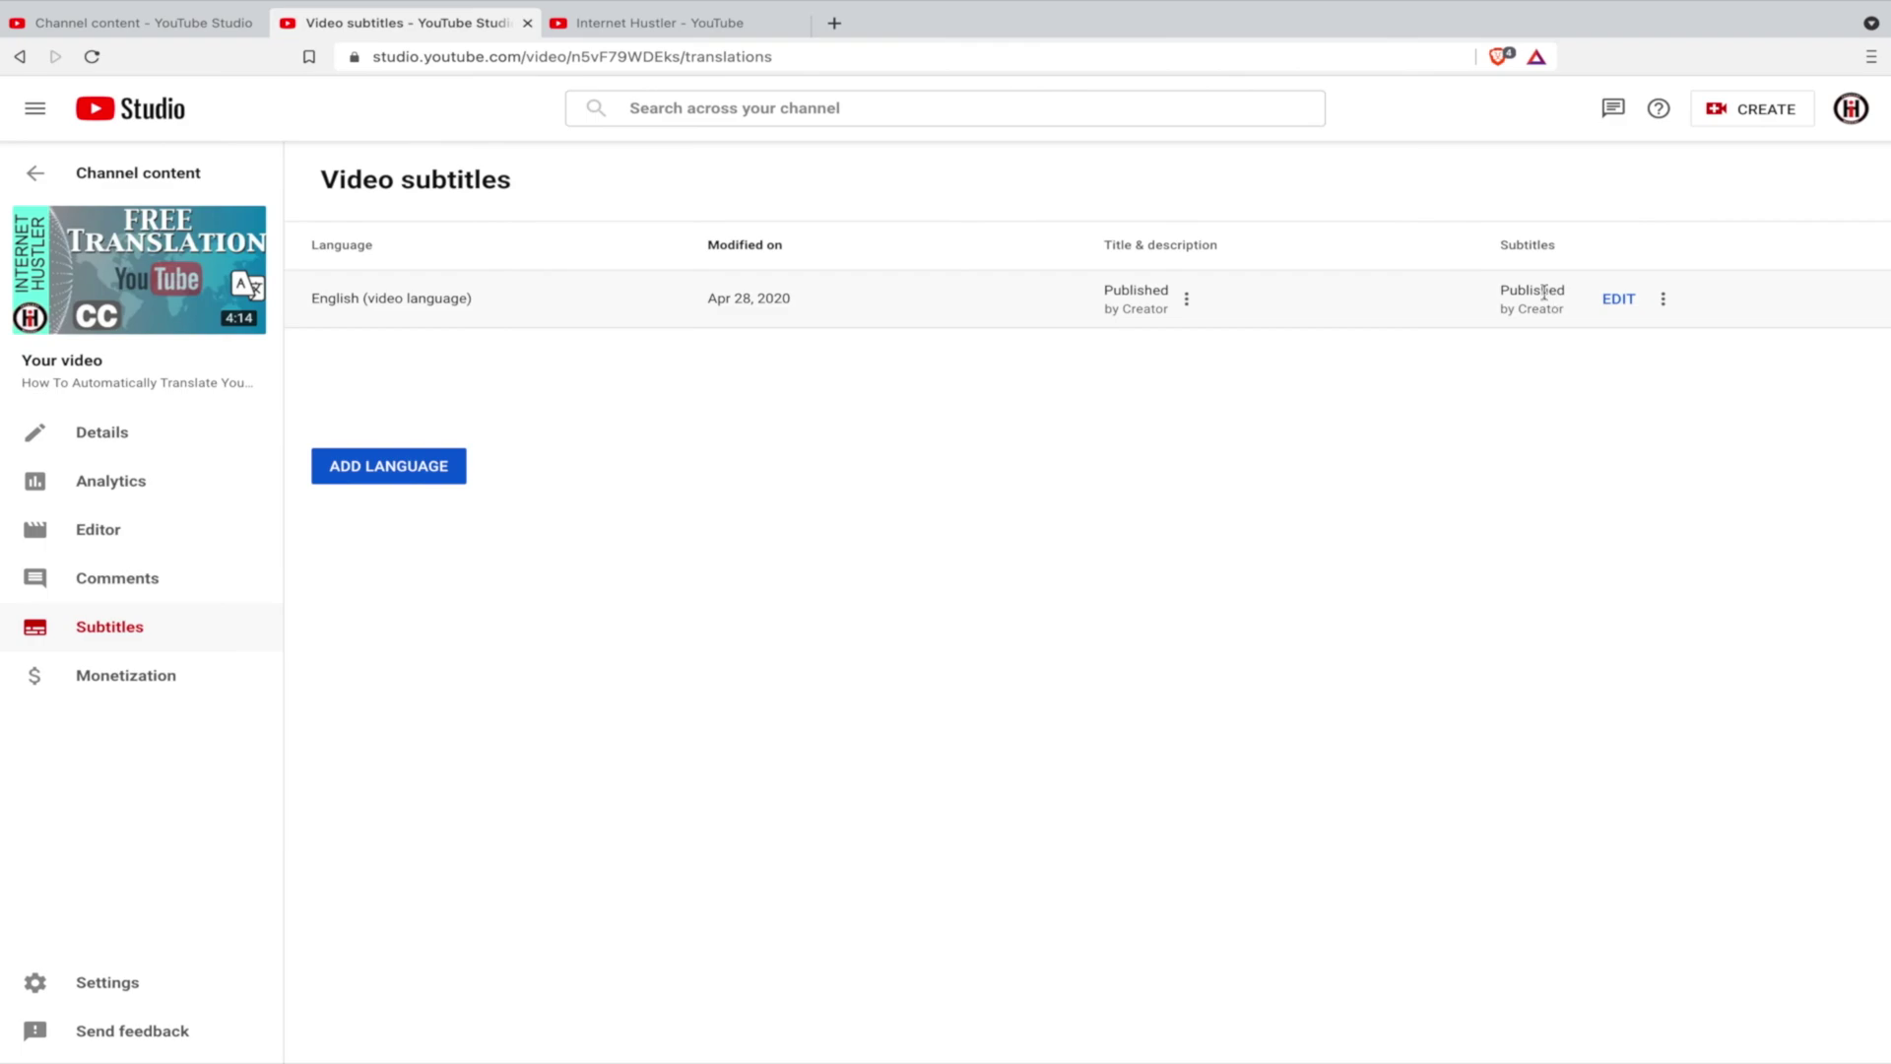
Pick Spanish (United States) from the new-language list to add it to the video's subtitles.
{"action": "left_click", "coordinate": [382, 474]}
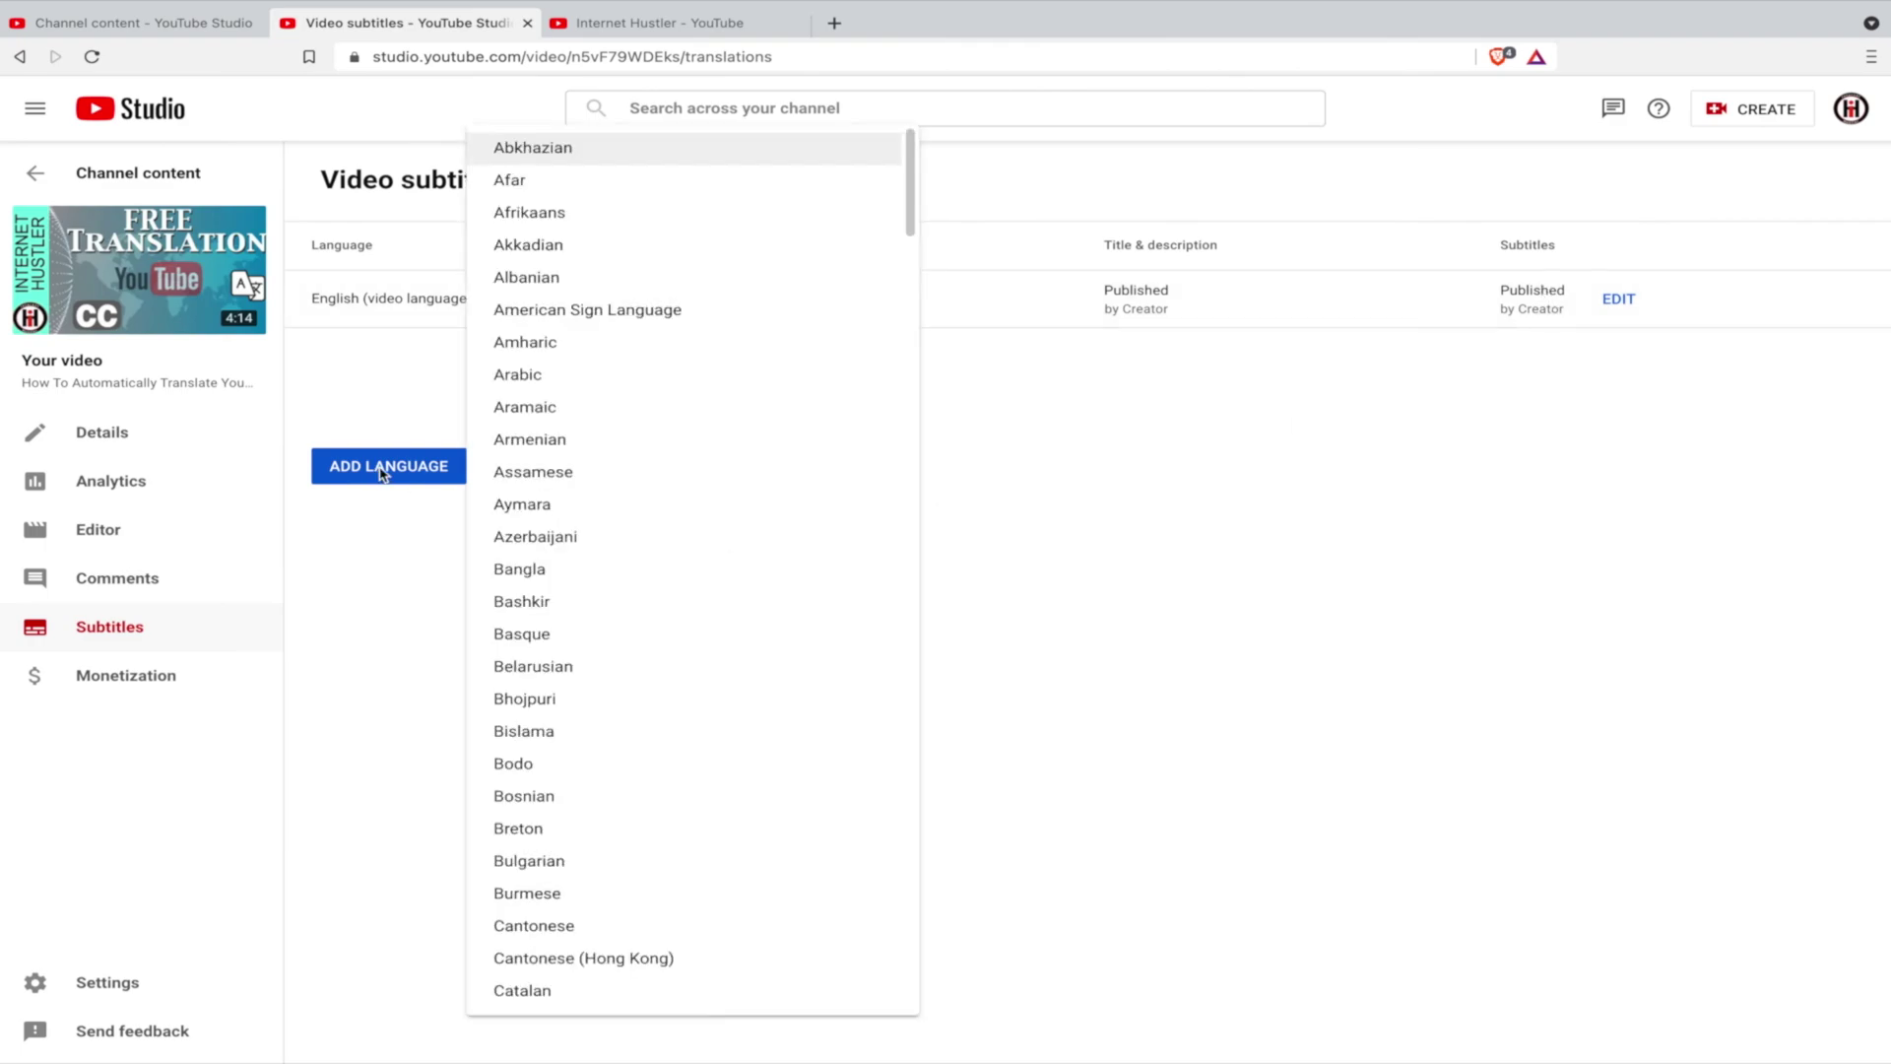
{"action": "scroll", "coordinate": [701, 288], "scroll_direction": "down", "scroll_amount": 5}
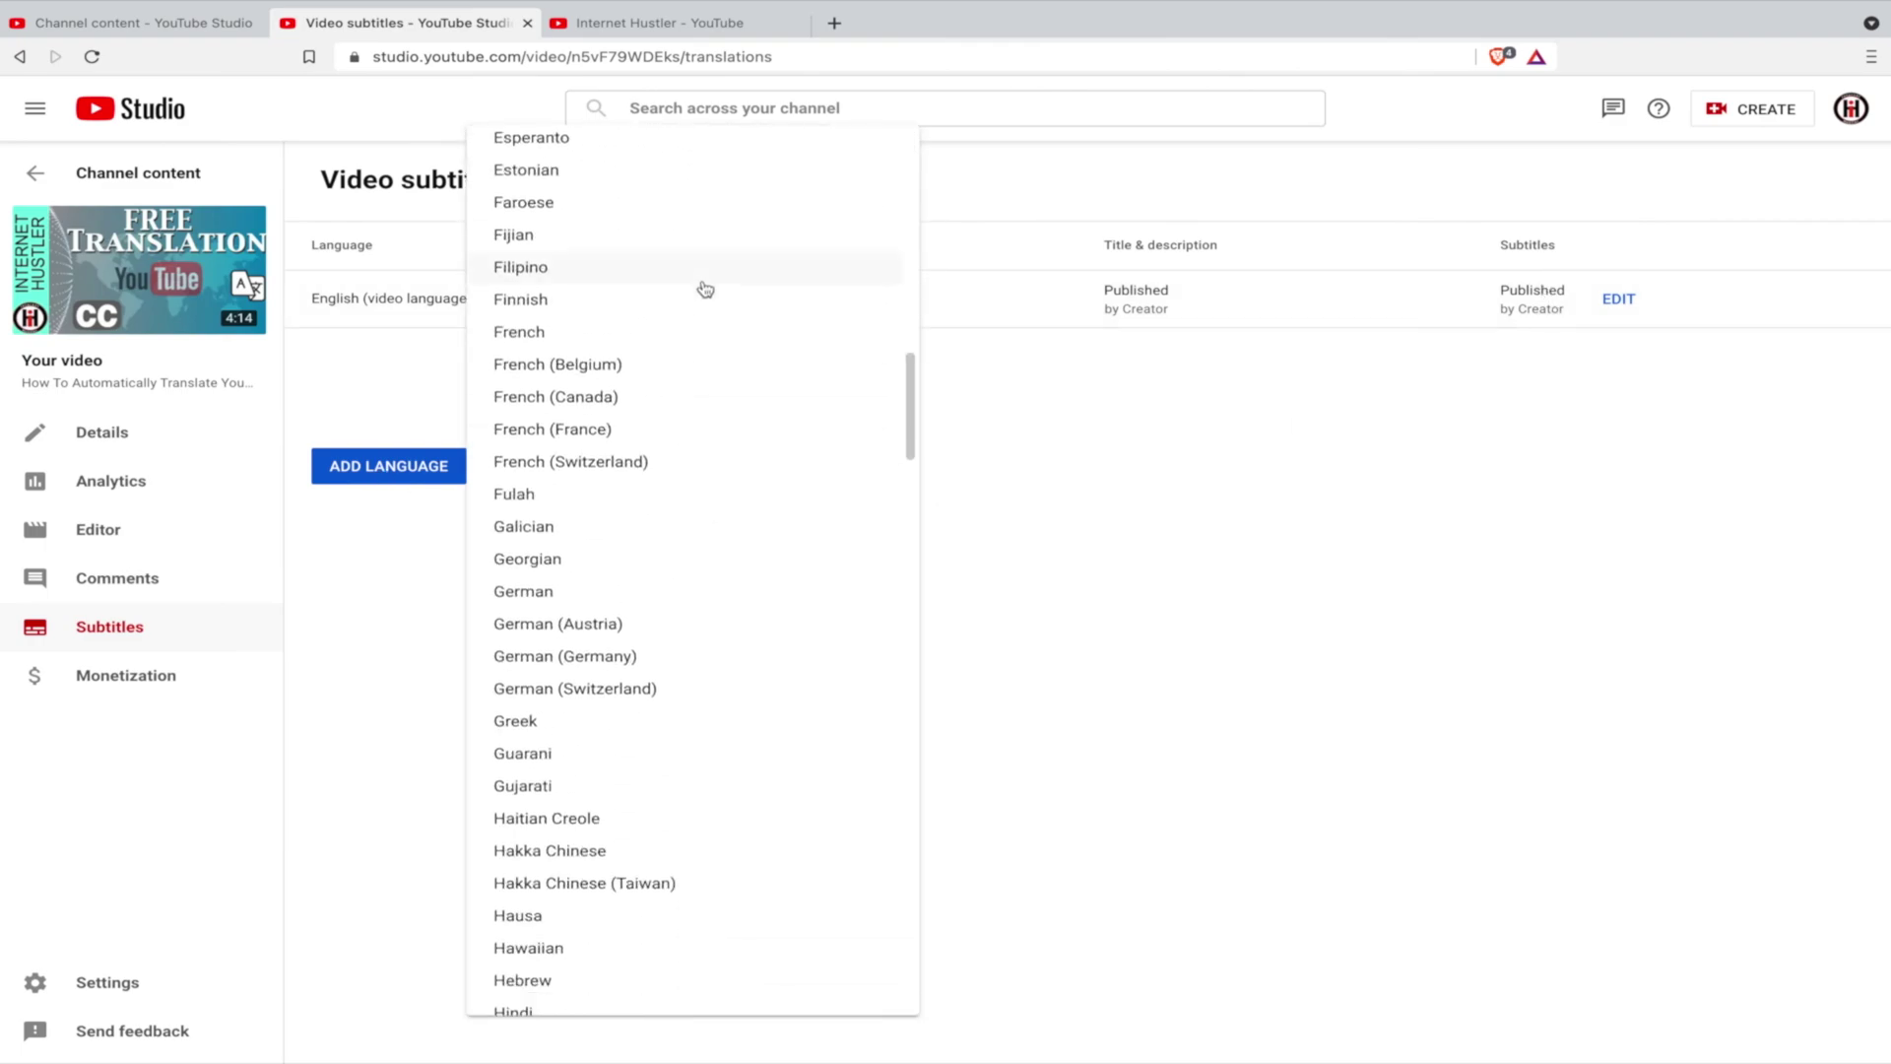
{"action": "scroll", "coordinate": [705, 288], "scroll_direction": "down", "scroll_amount": 20}
{"action": "scroll", "coordinate": [705, 288], "scroll_direction": "up", "scroll_amount": 20}
{"action": "scroll", "coordinate": [705, 288], "scroll_direction": "down", "scroll_amount": 15}
{"action": "scroll", "coordinate": [705, 295], "scroll_direction": "up", "scroll_amount": 3}
{"action": "scroll", "coordinate": [705, 312], "scroll_direction": "down", "scroll_amount": 1}
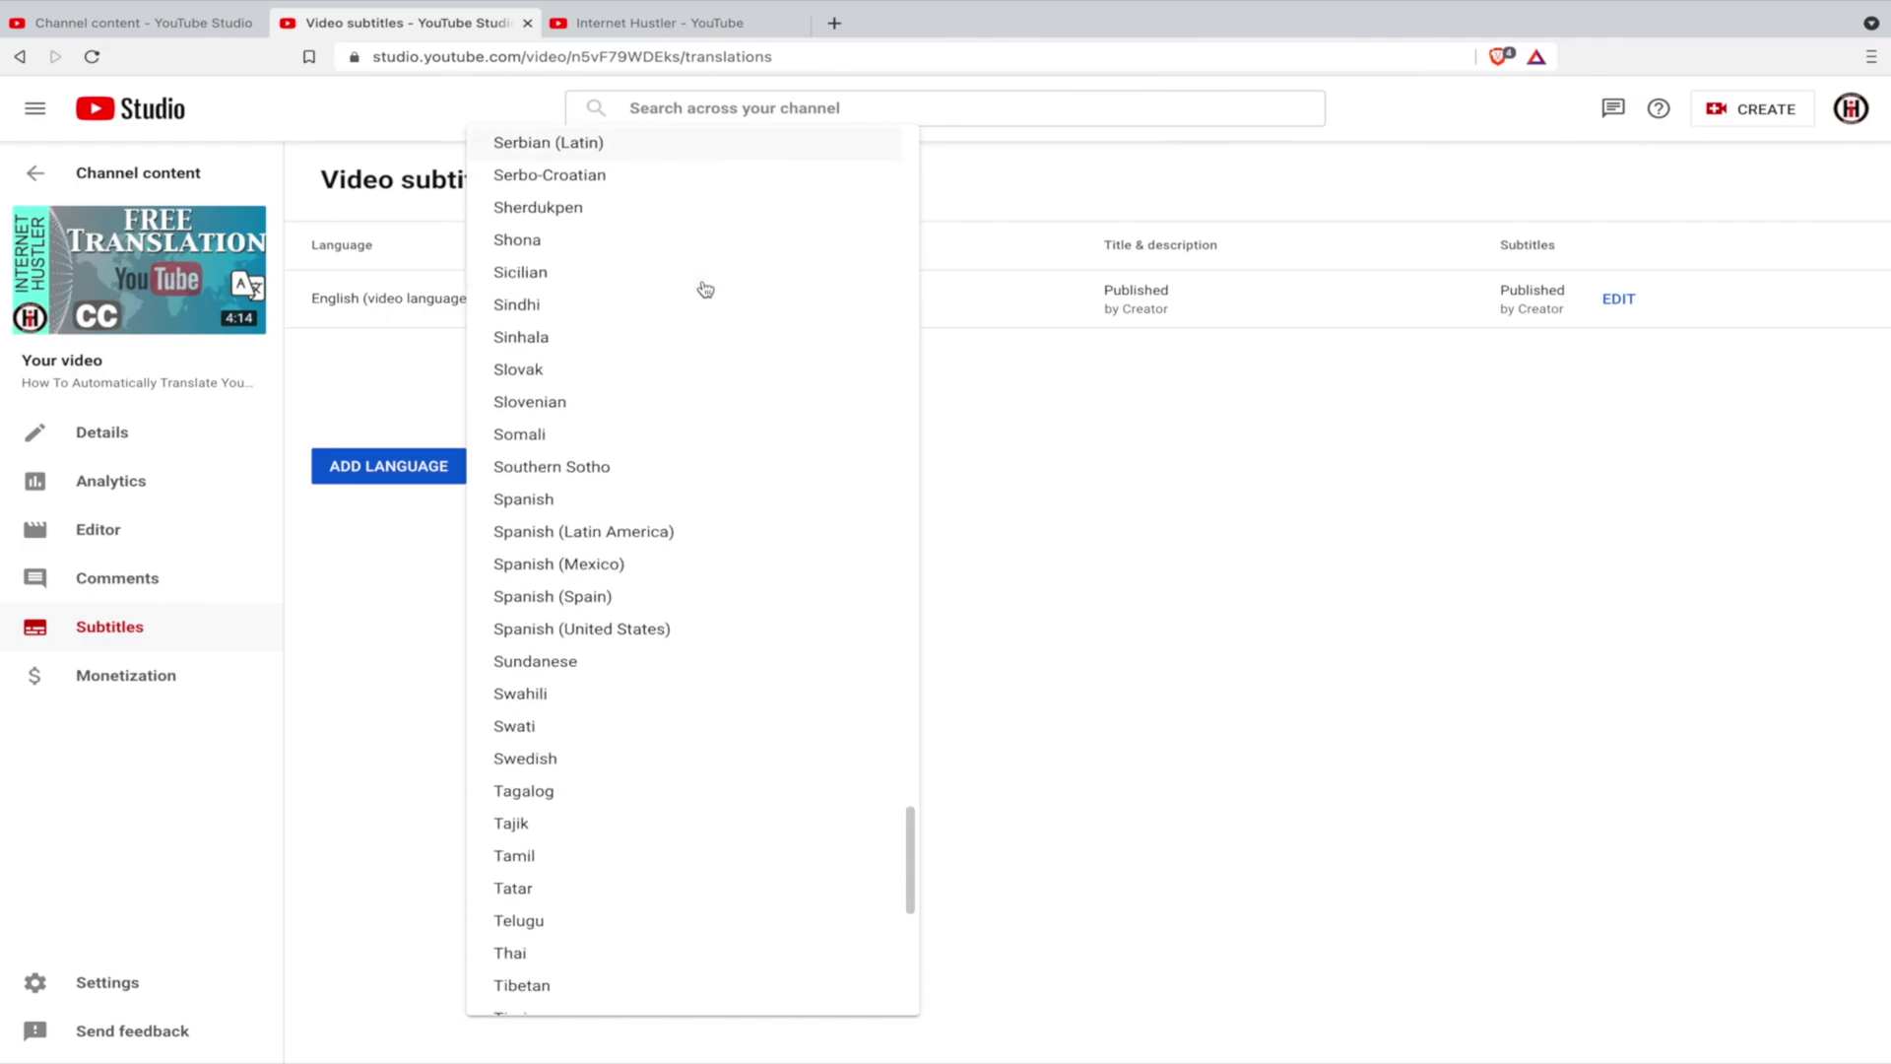
{"action": "left_click", "coordinate": [532, 631]}
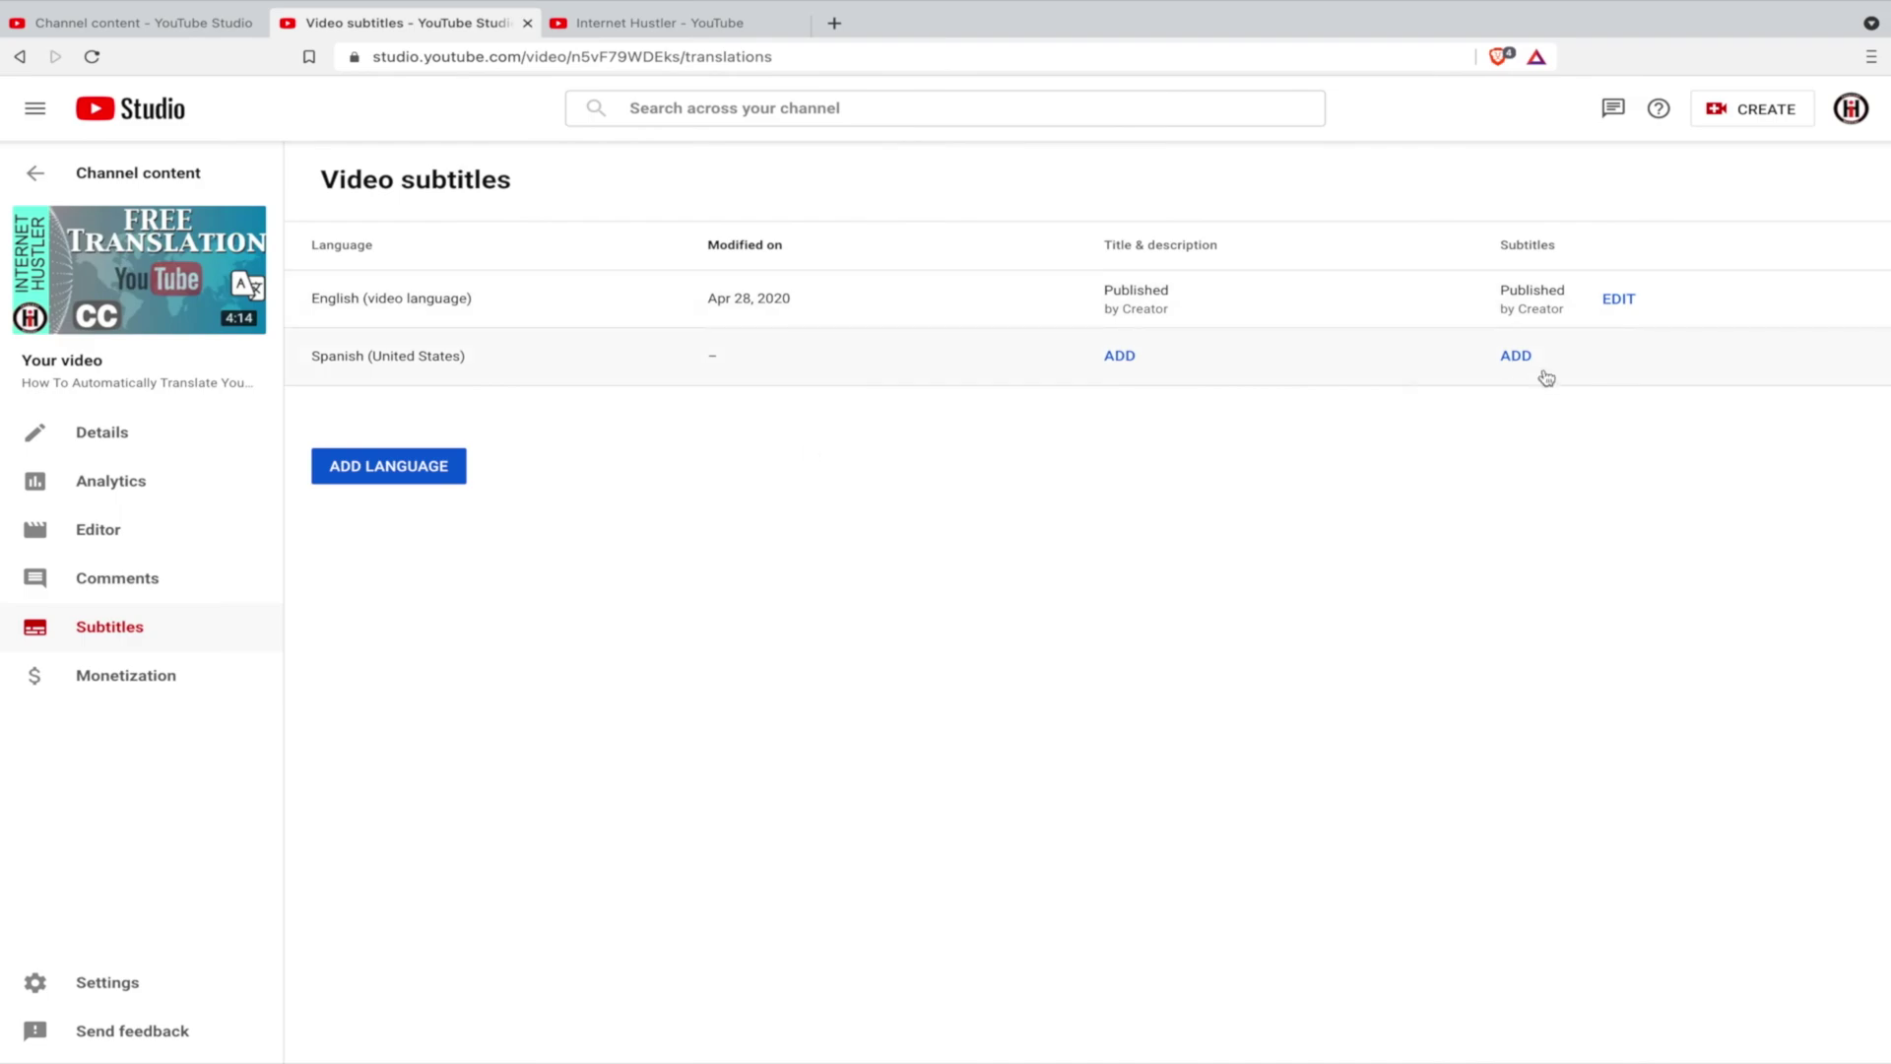
Fill the Spanish (United States) subtitles with auto-translation, review them, and publish.
{"action": "left_click", "coordinate": [1516, 357]}
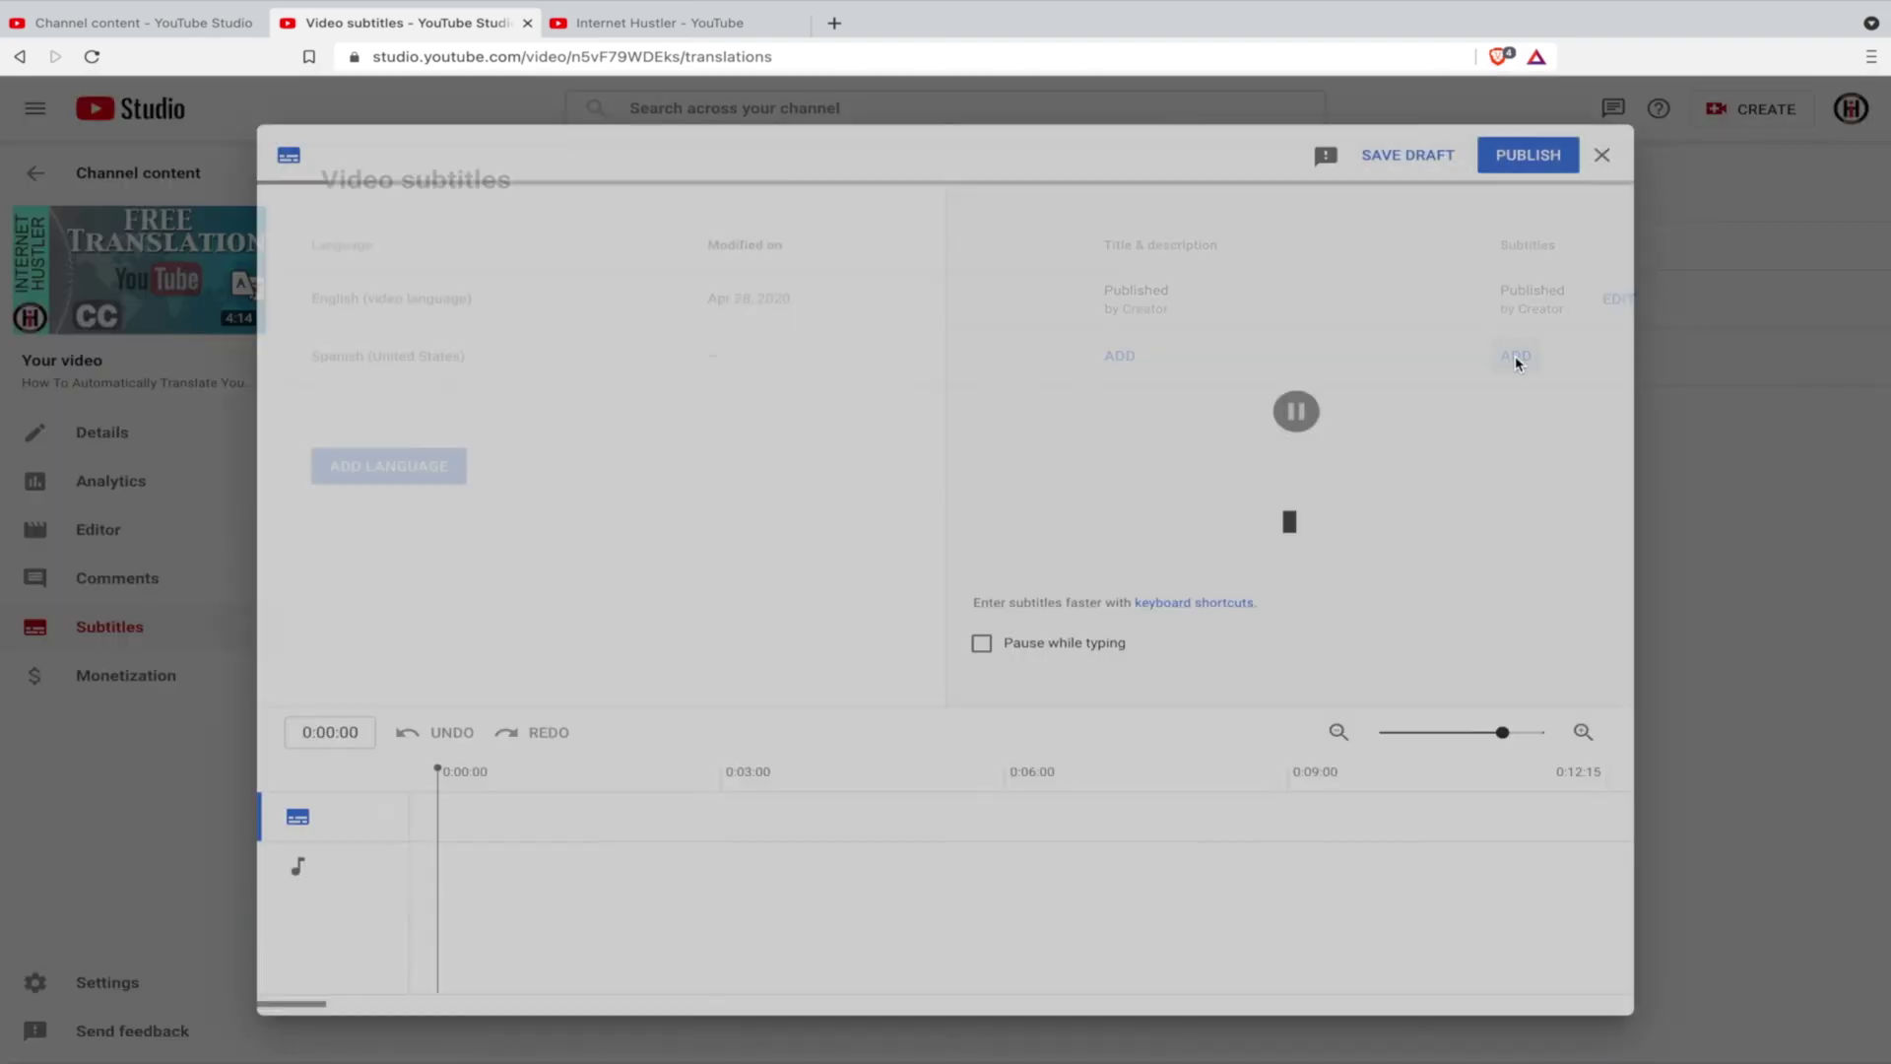
{"action": "left_click", "coordinate": [408, 440]}
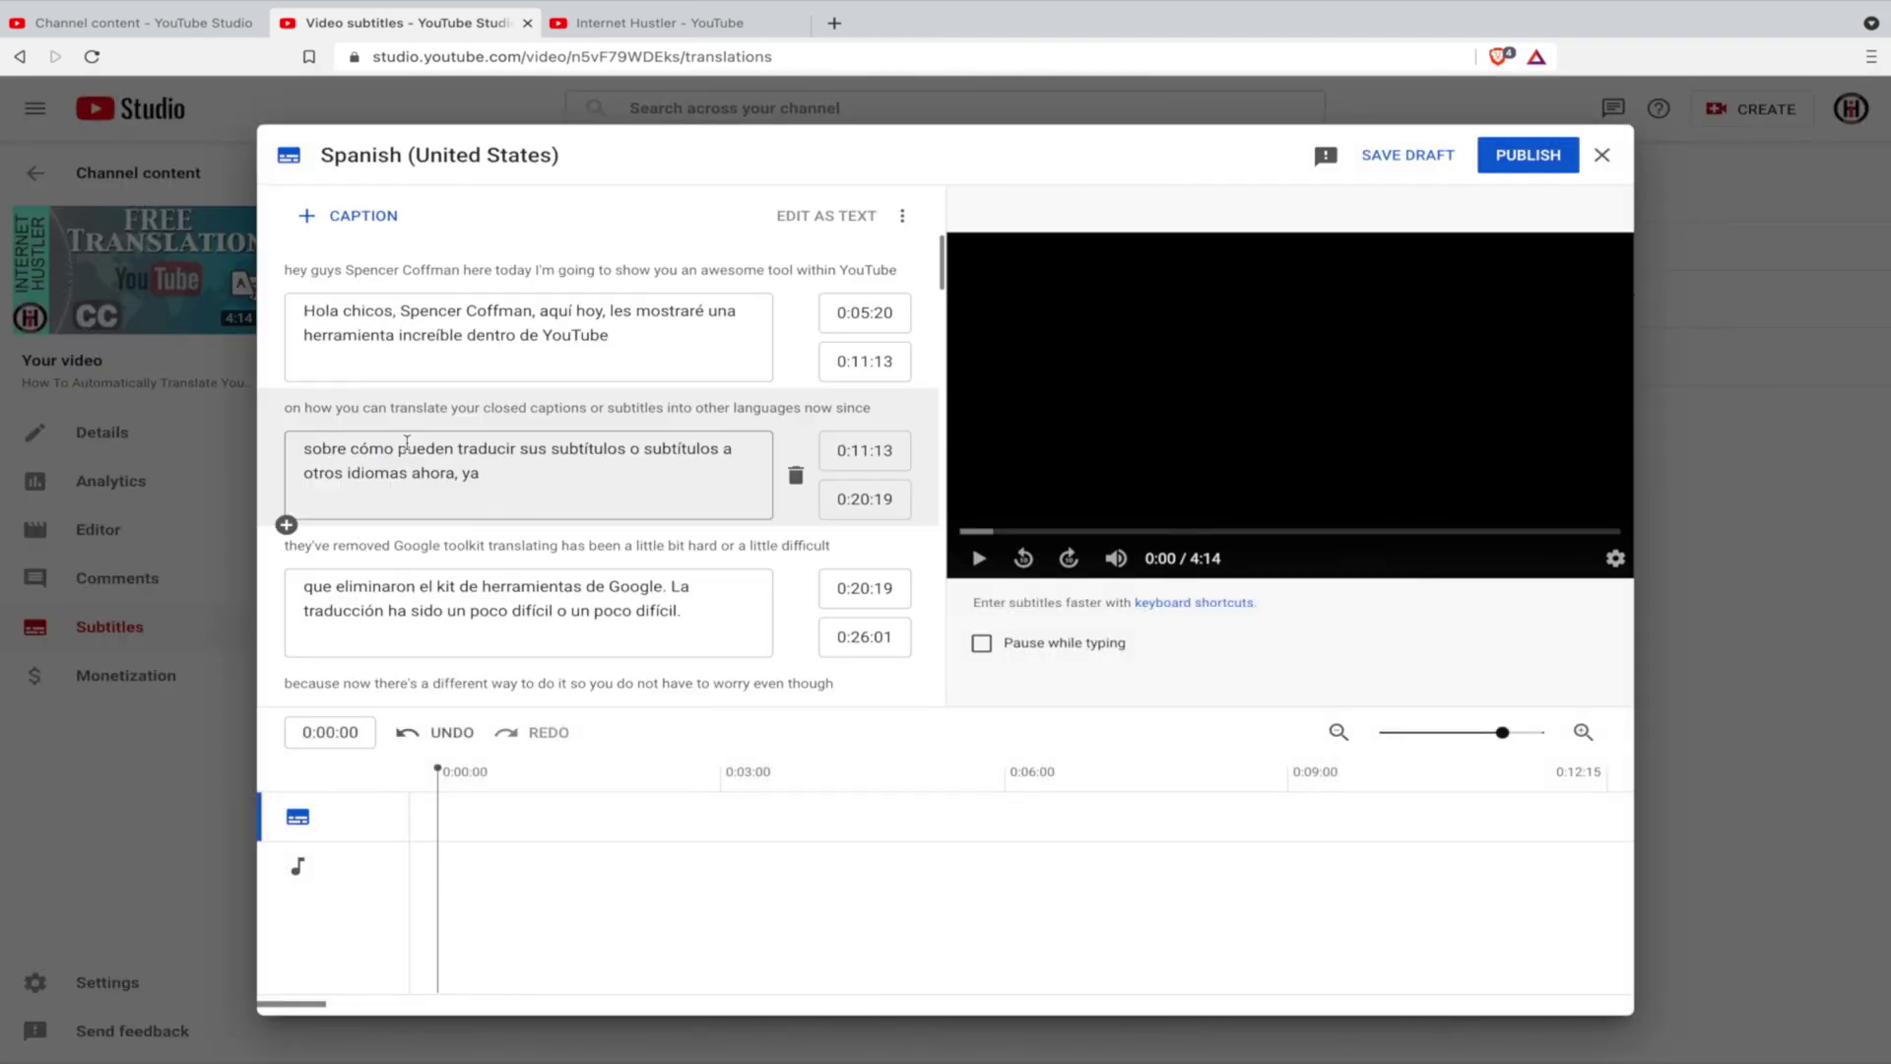
{"action": "scroll", "coordinate": [625, 338], "scroll_direction": "down", "scroll_amount": 20}
{"action": "scroll", "coordinate": [611, 335], "scroll_direction": "down", "scroll_amount": 15}
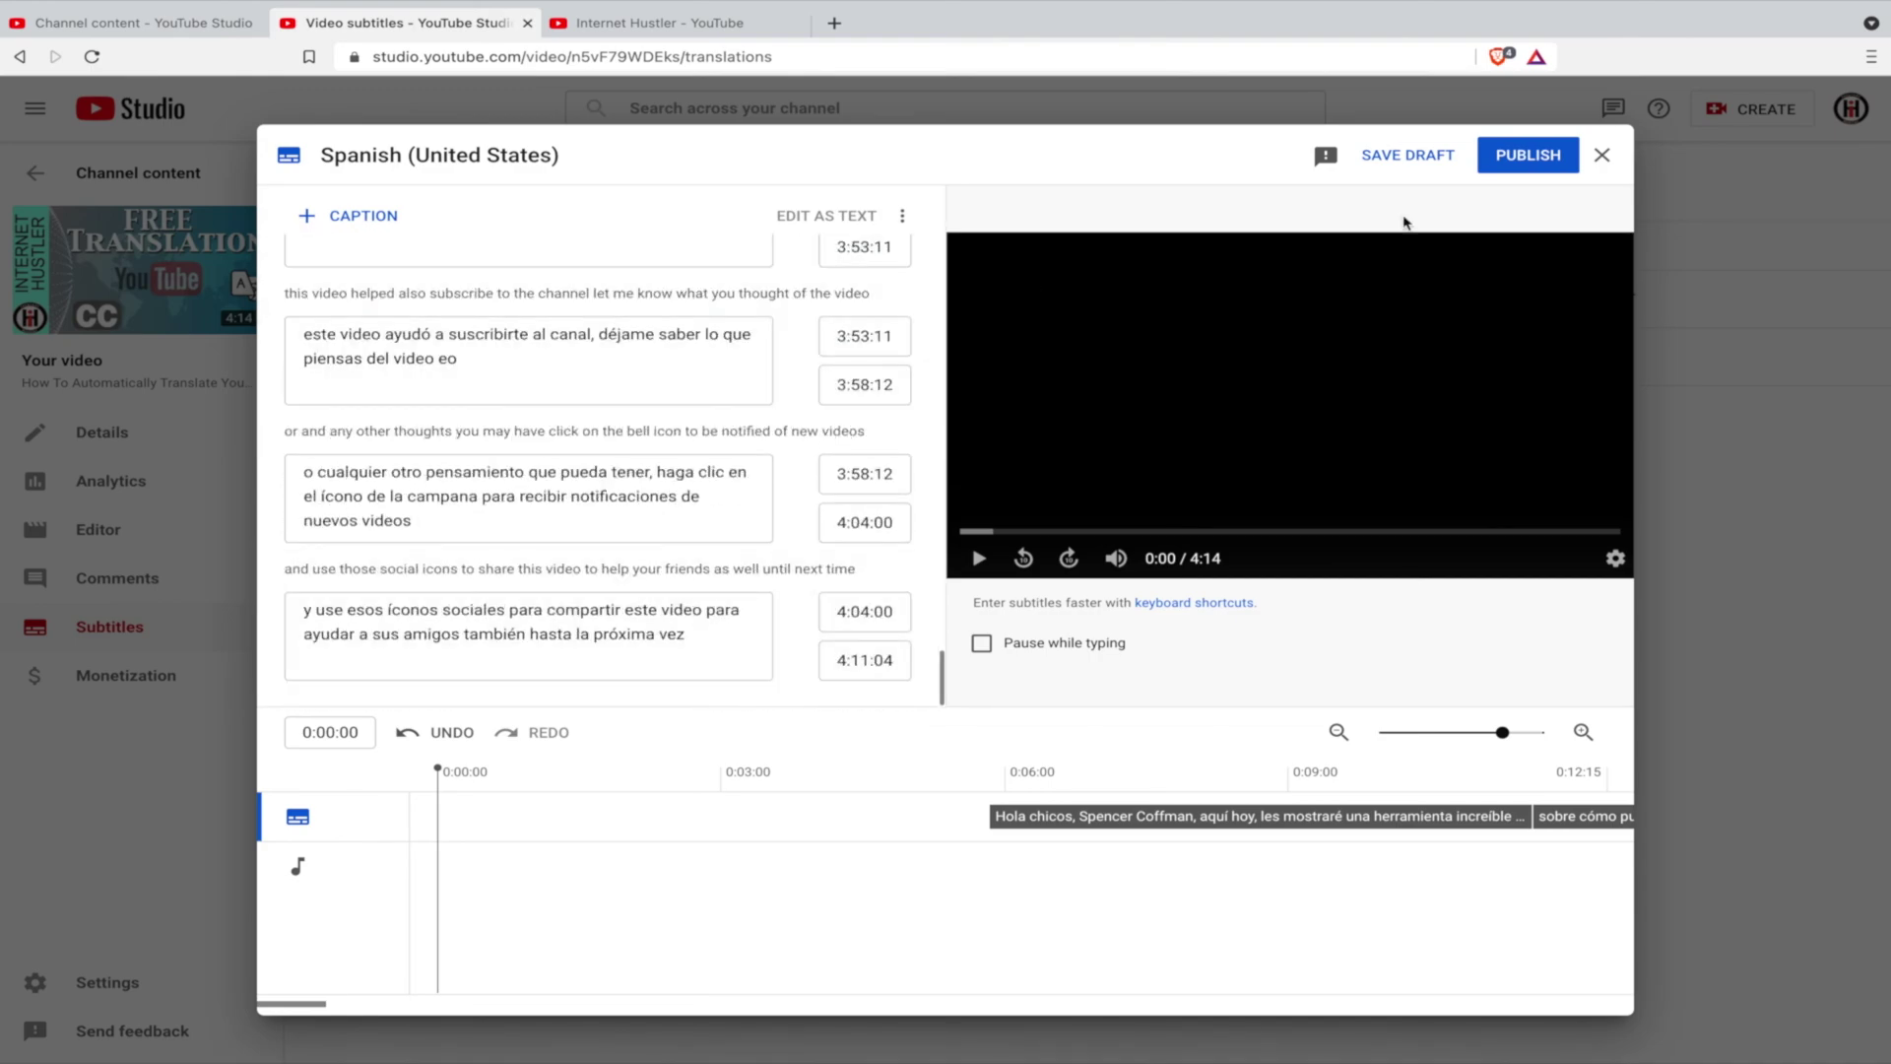
{"action": "left_click", "coordinate": [1531, 157]}
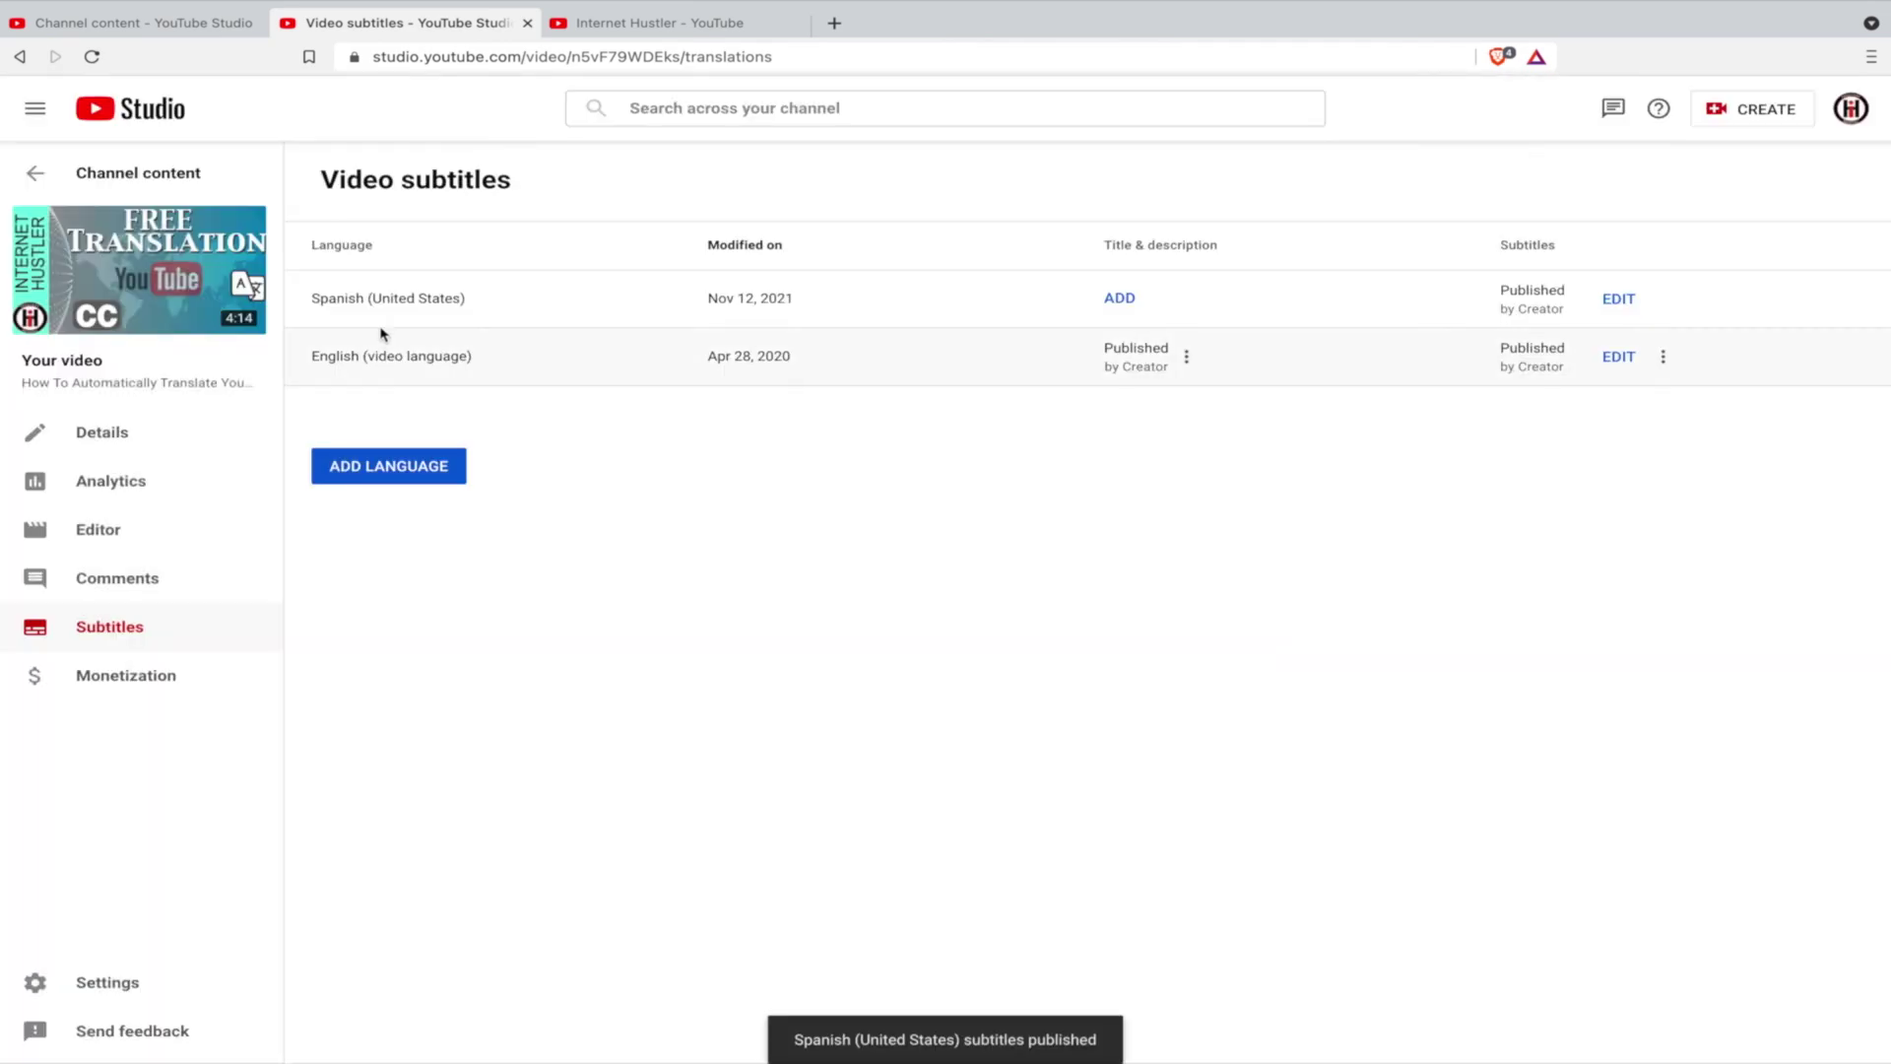
On the watch page, toggle captions and confirm Spanish (United States) appears among the subtitle languages.
{"action": "mouse_move", "coordinate": [142, 276]}
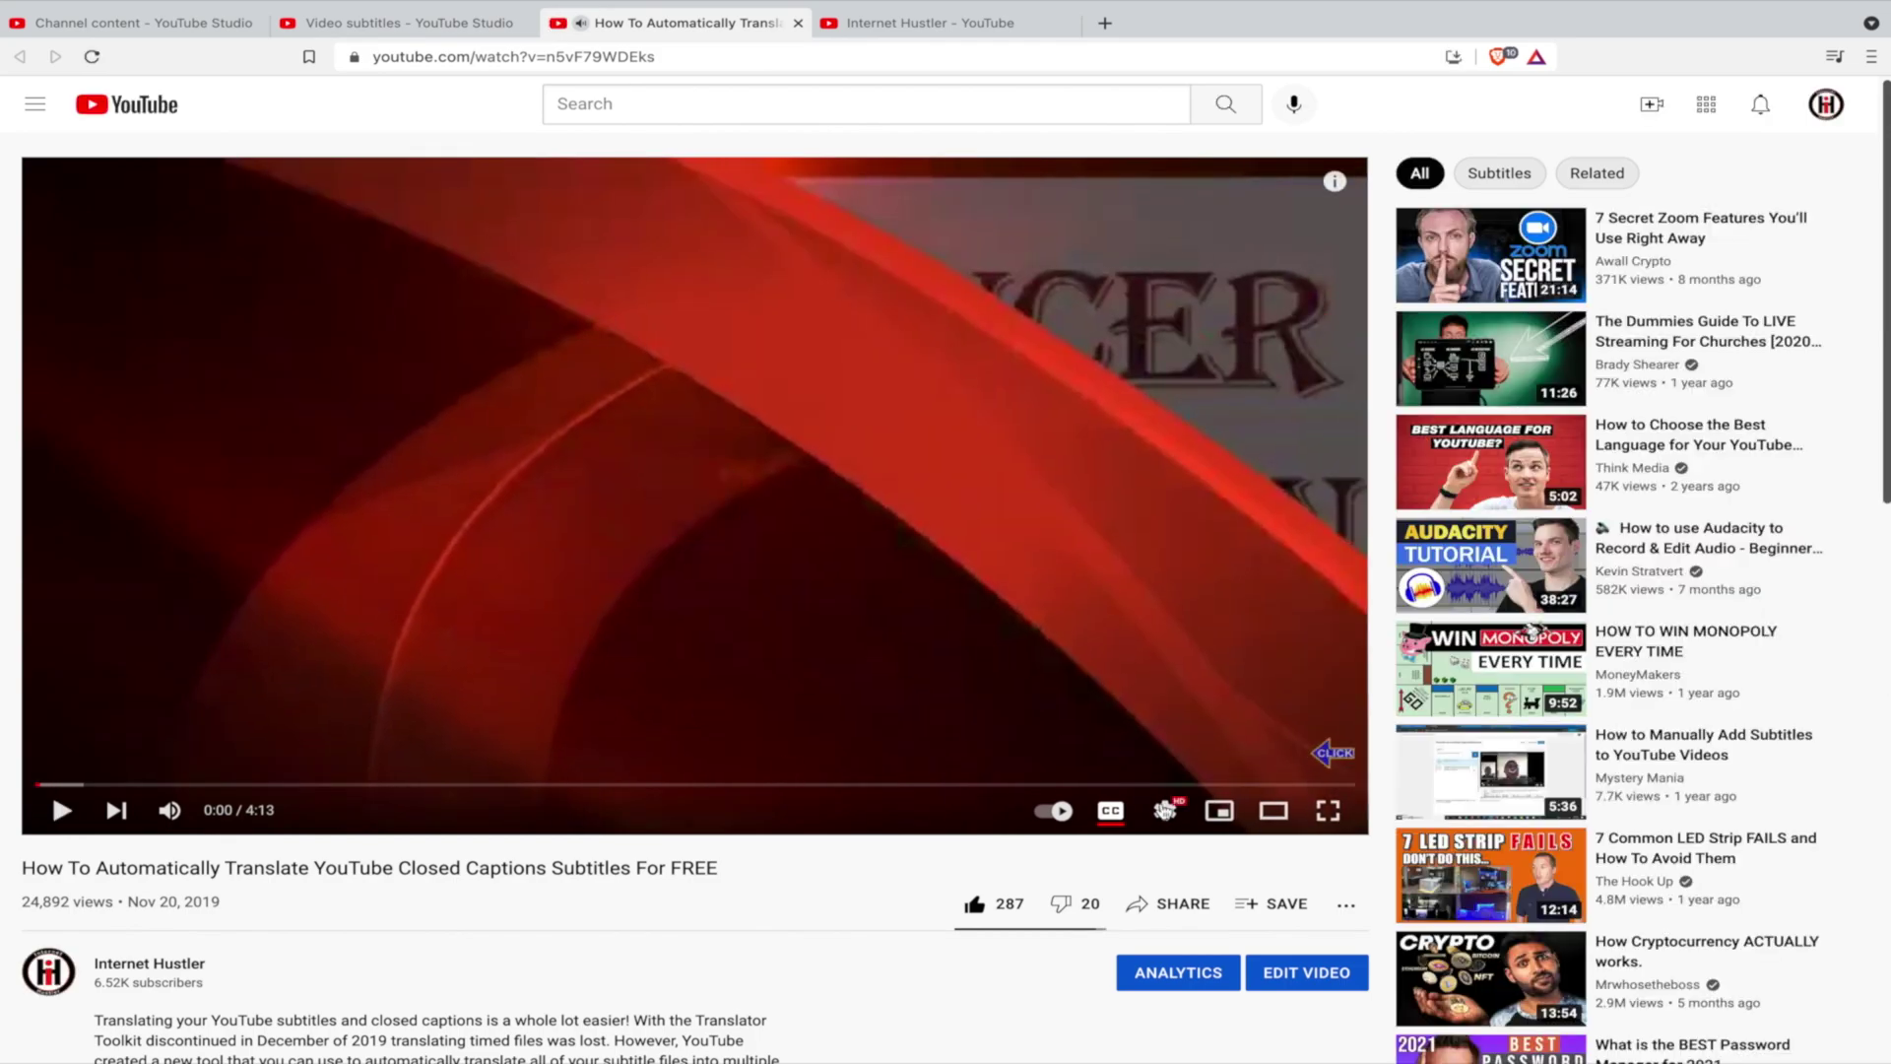
{"action": "left_click", "coordinate": [1111, 813]}
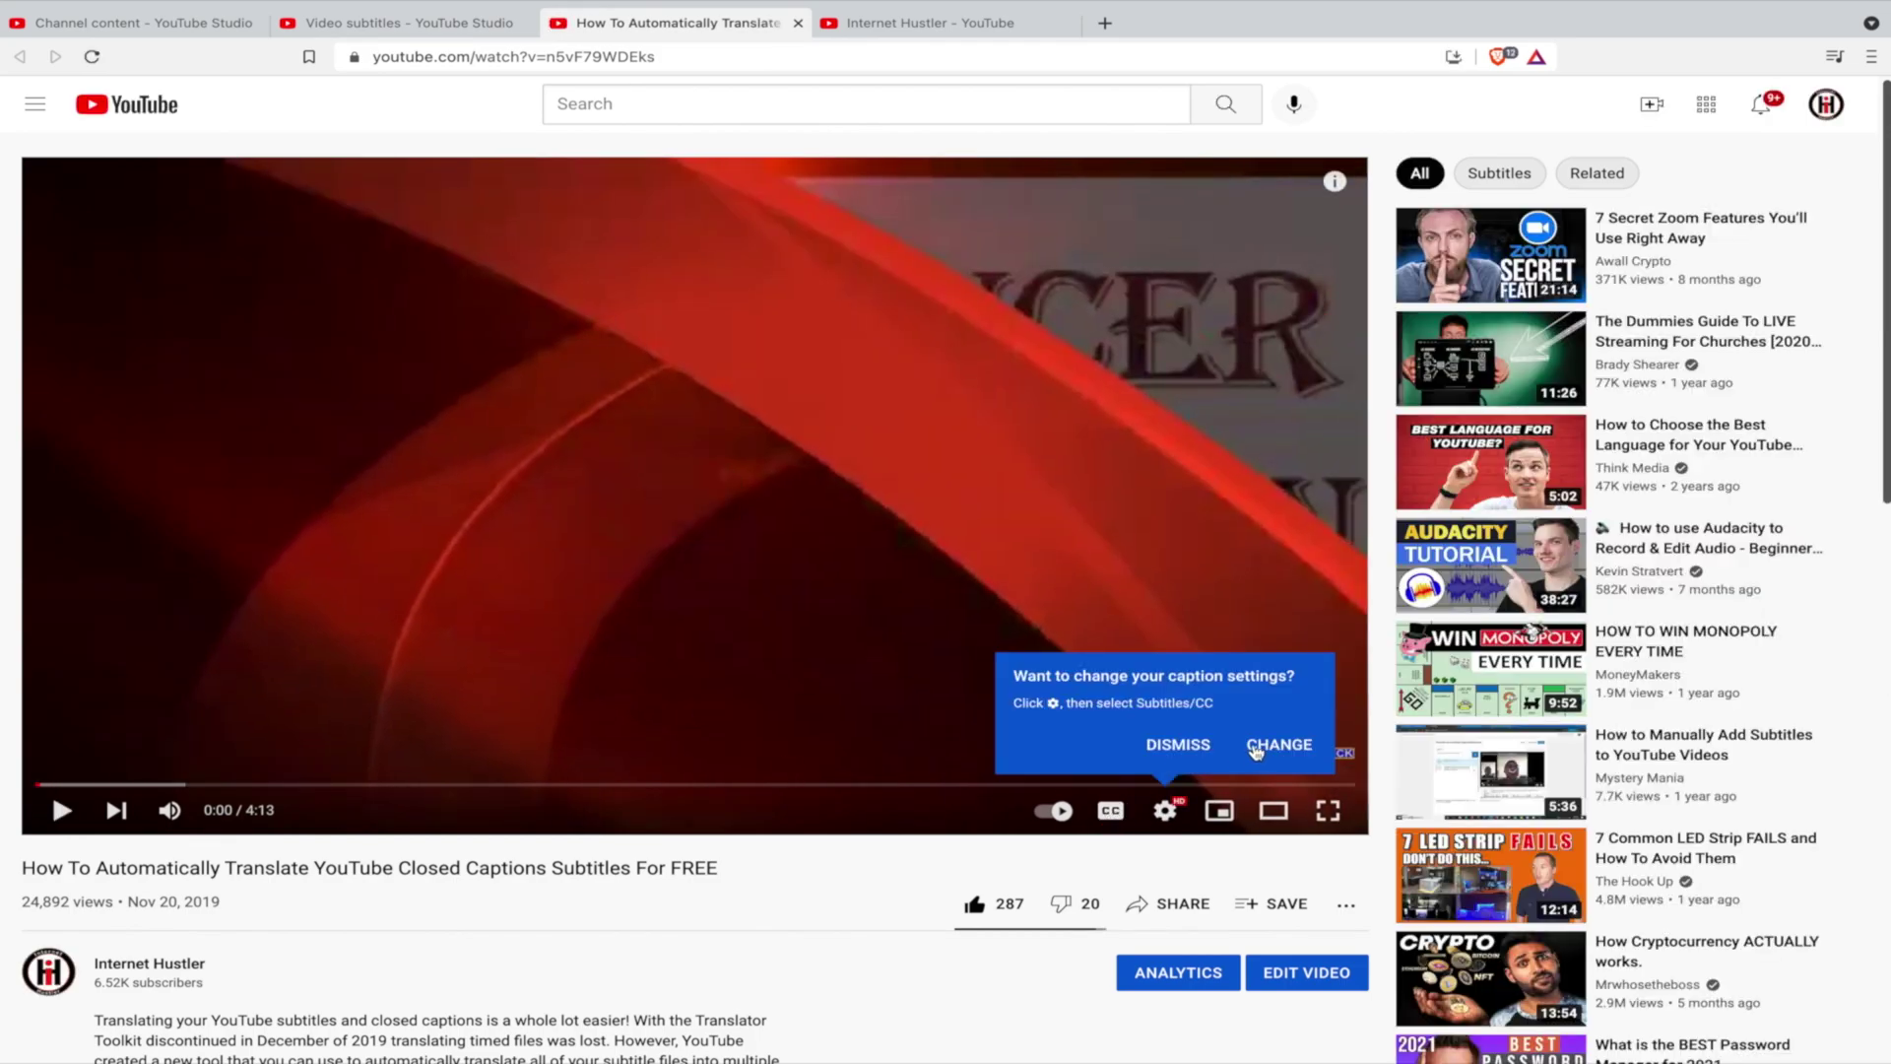
{"action": "left_click", "coordinate": [1111, 816]}
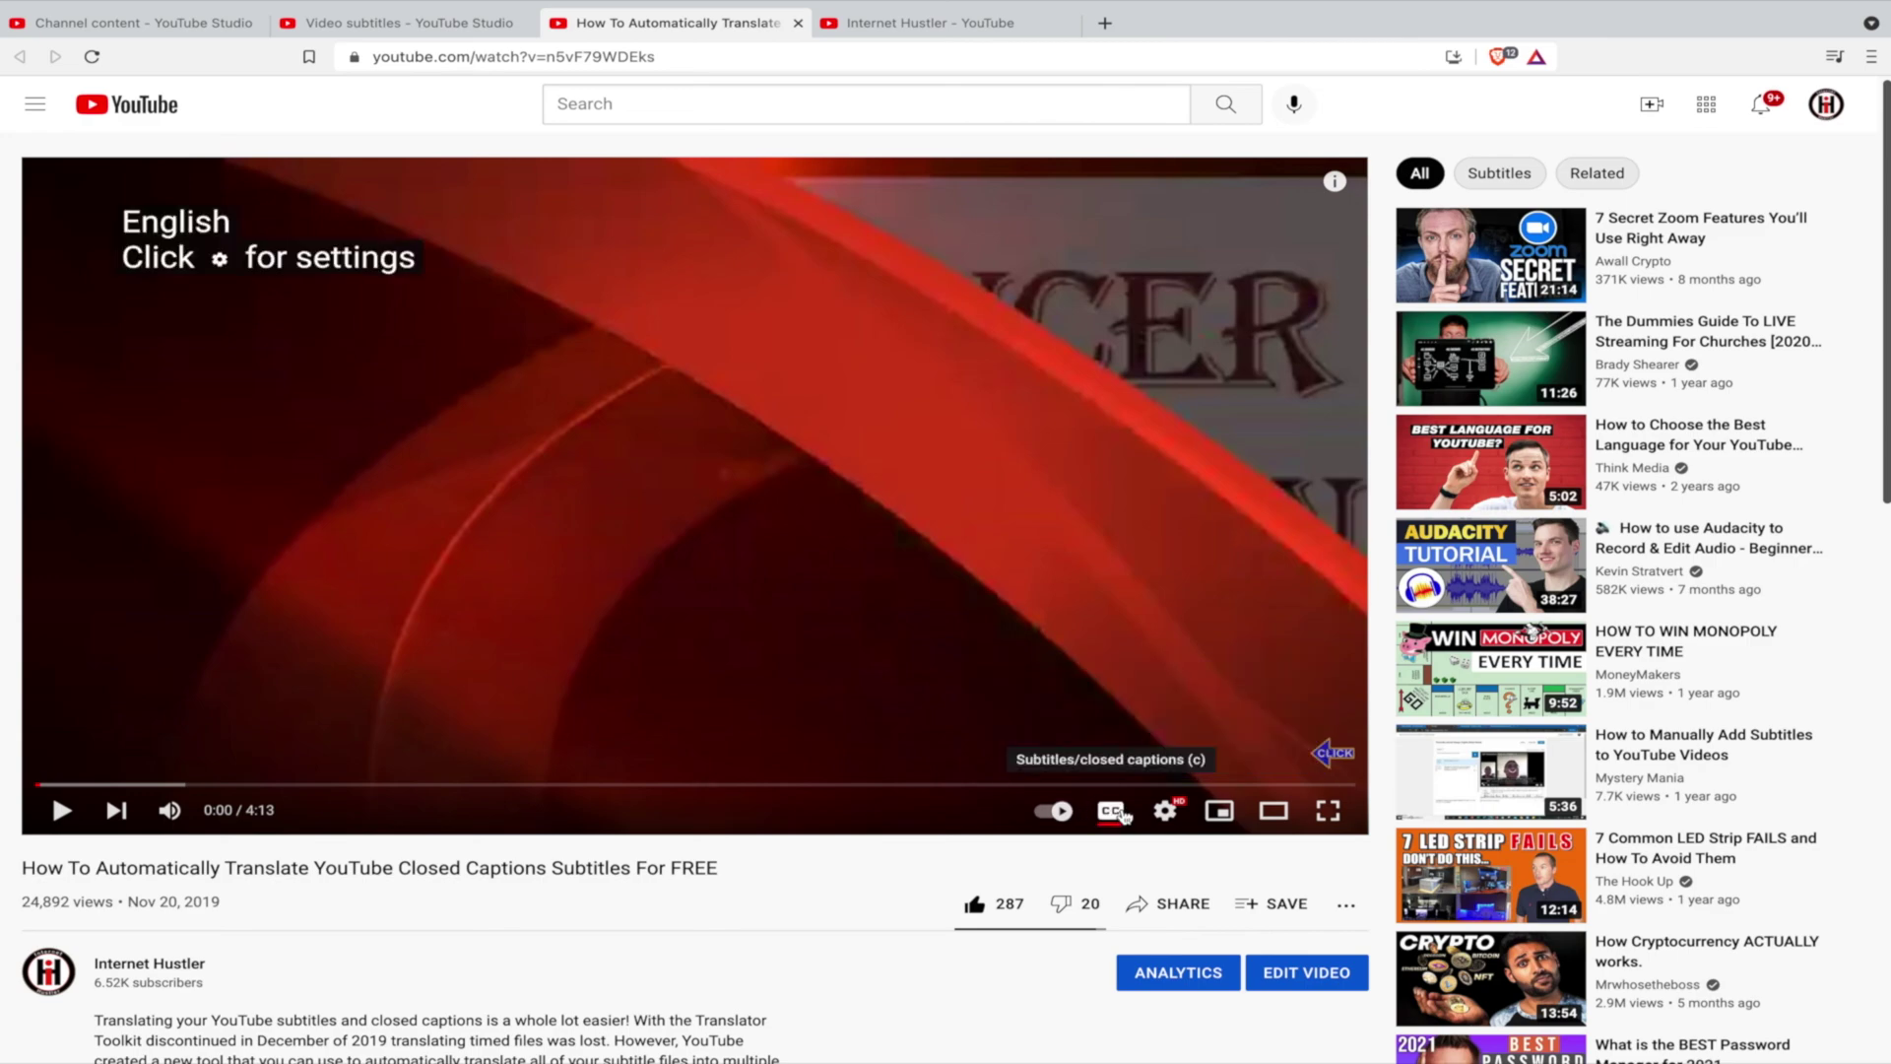
{"action": "left_click", "coordinate": [1166, 811]}
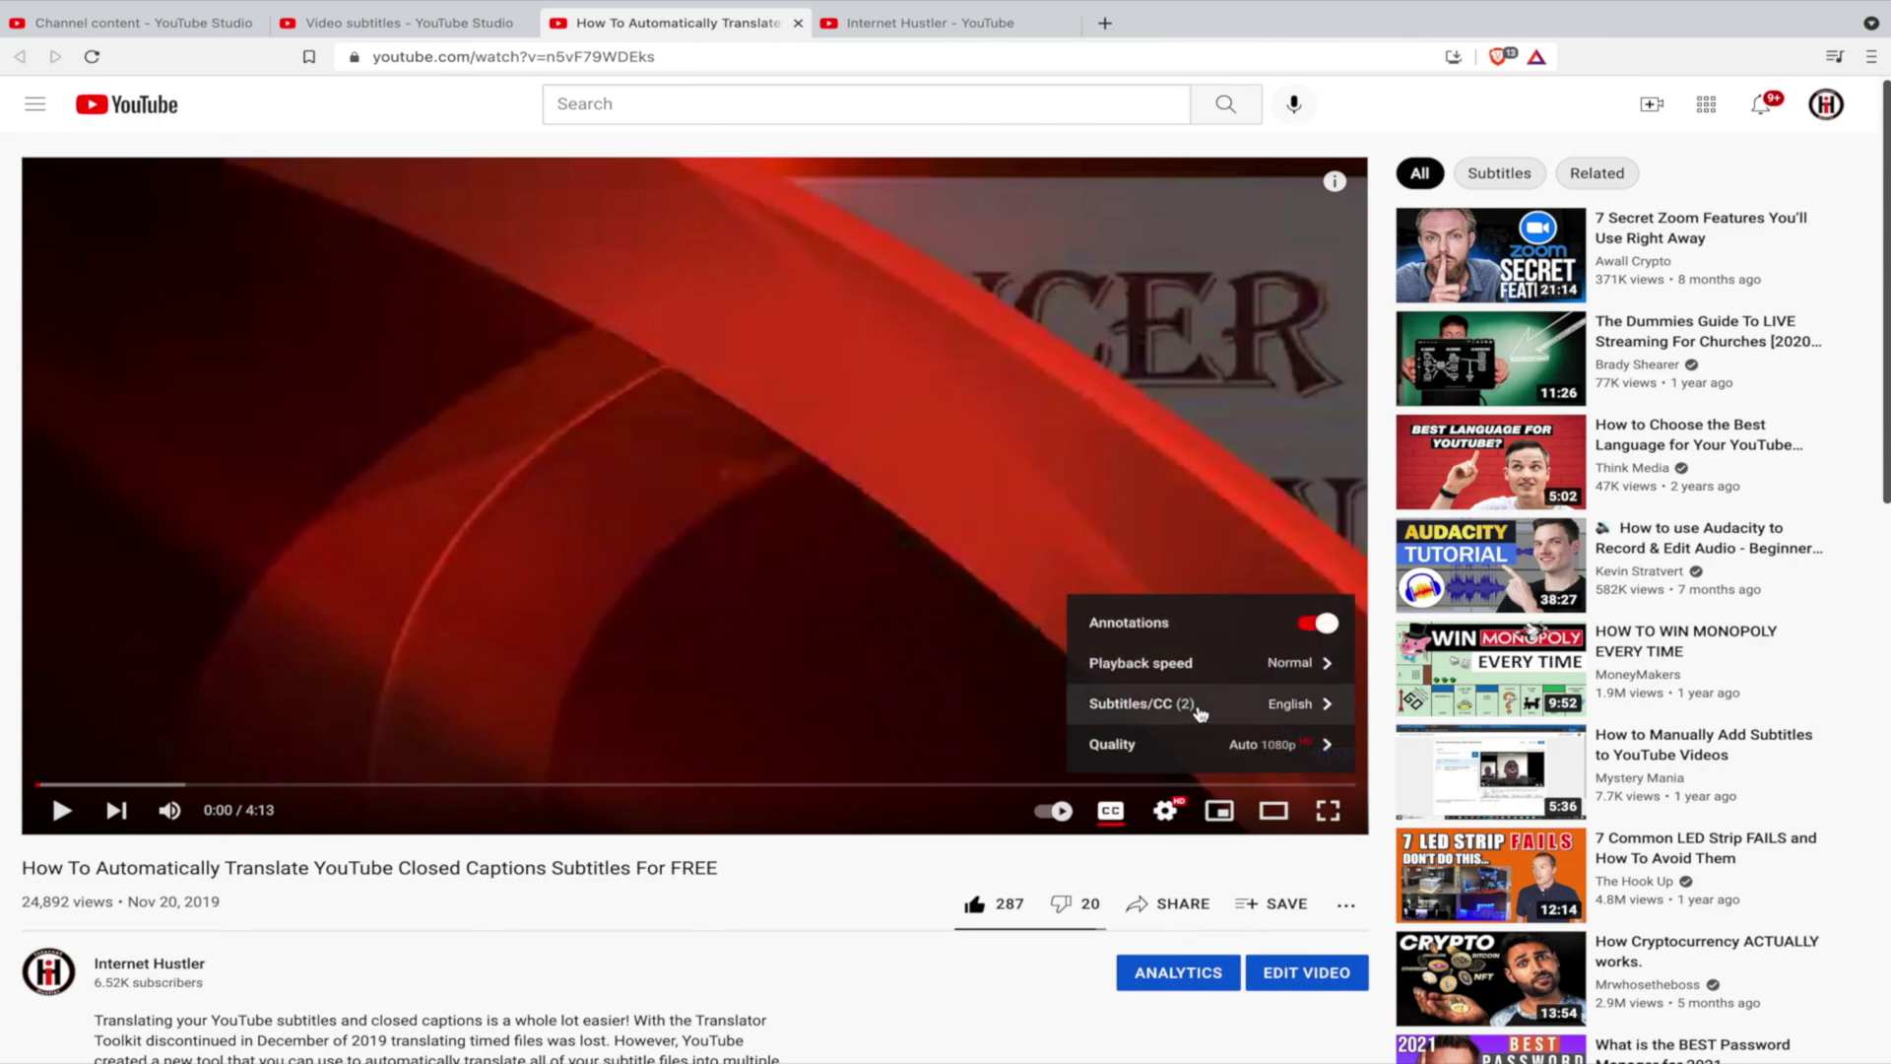
{"action": "left_click", "coordinate": [1199, 711]}
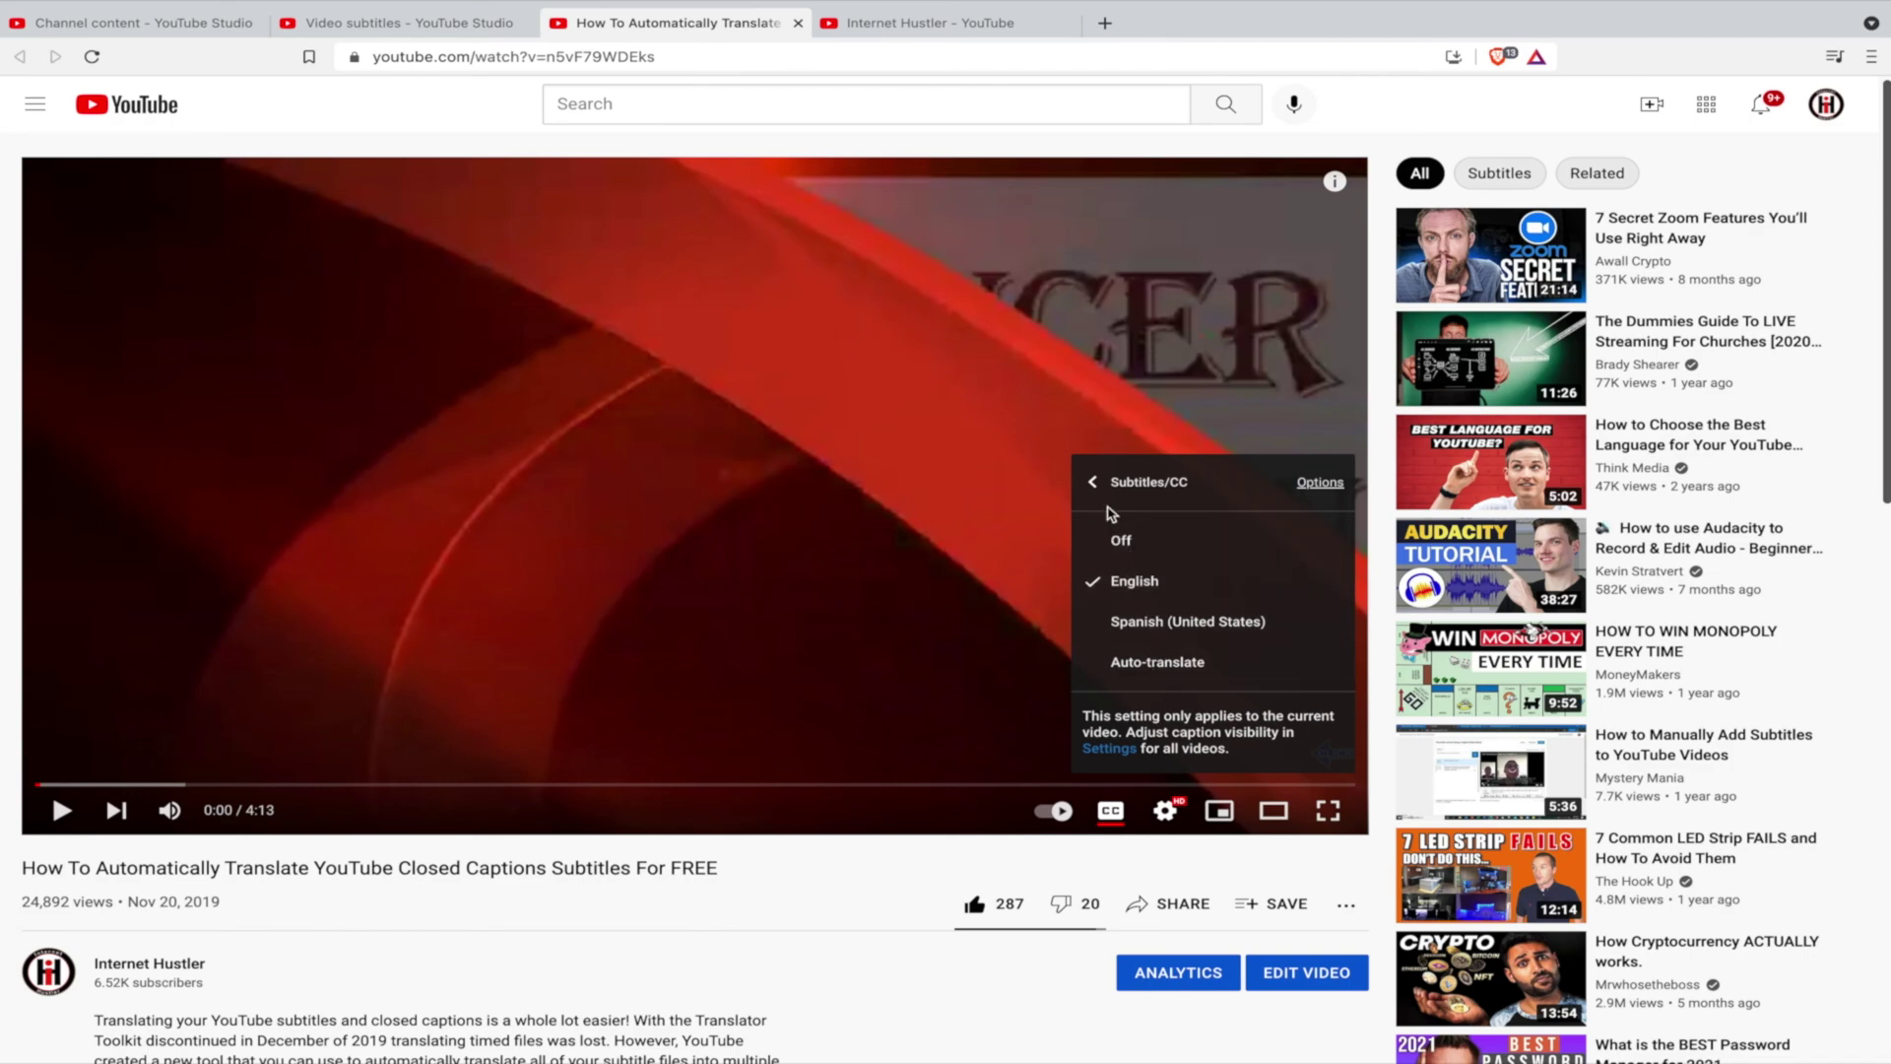
{"action": "left_click", "coordinate": [1091, 485]}
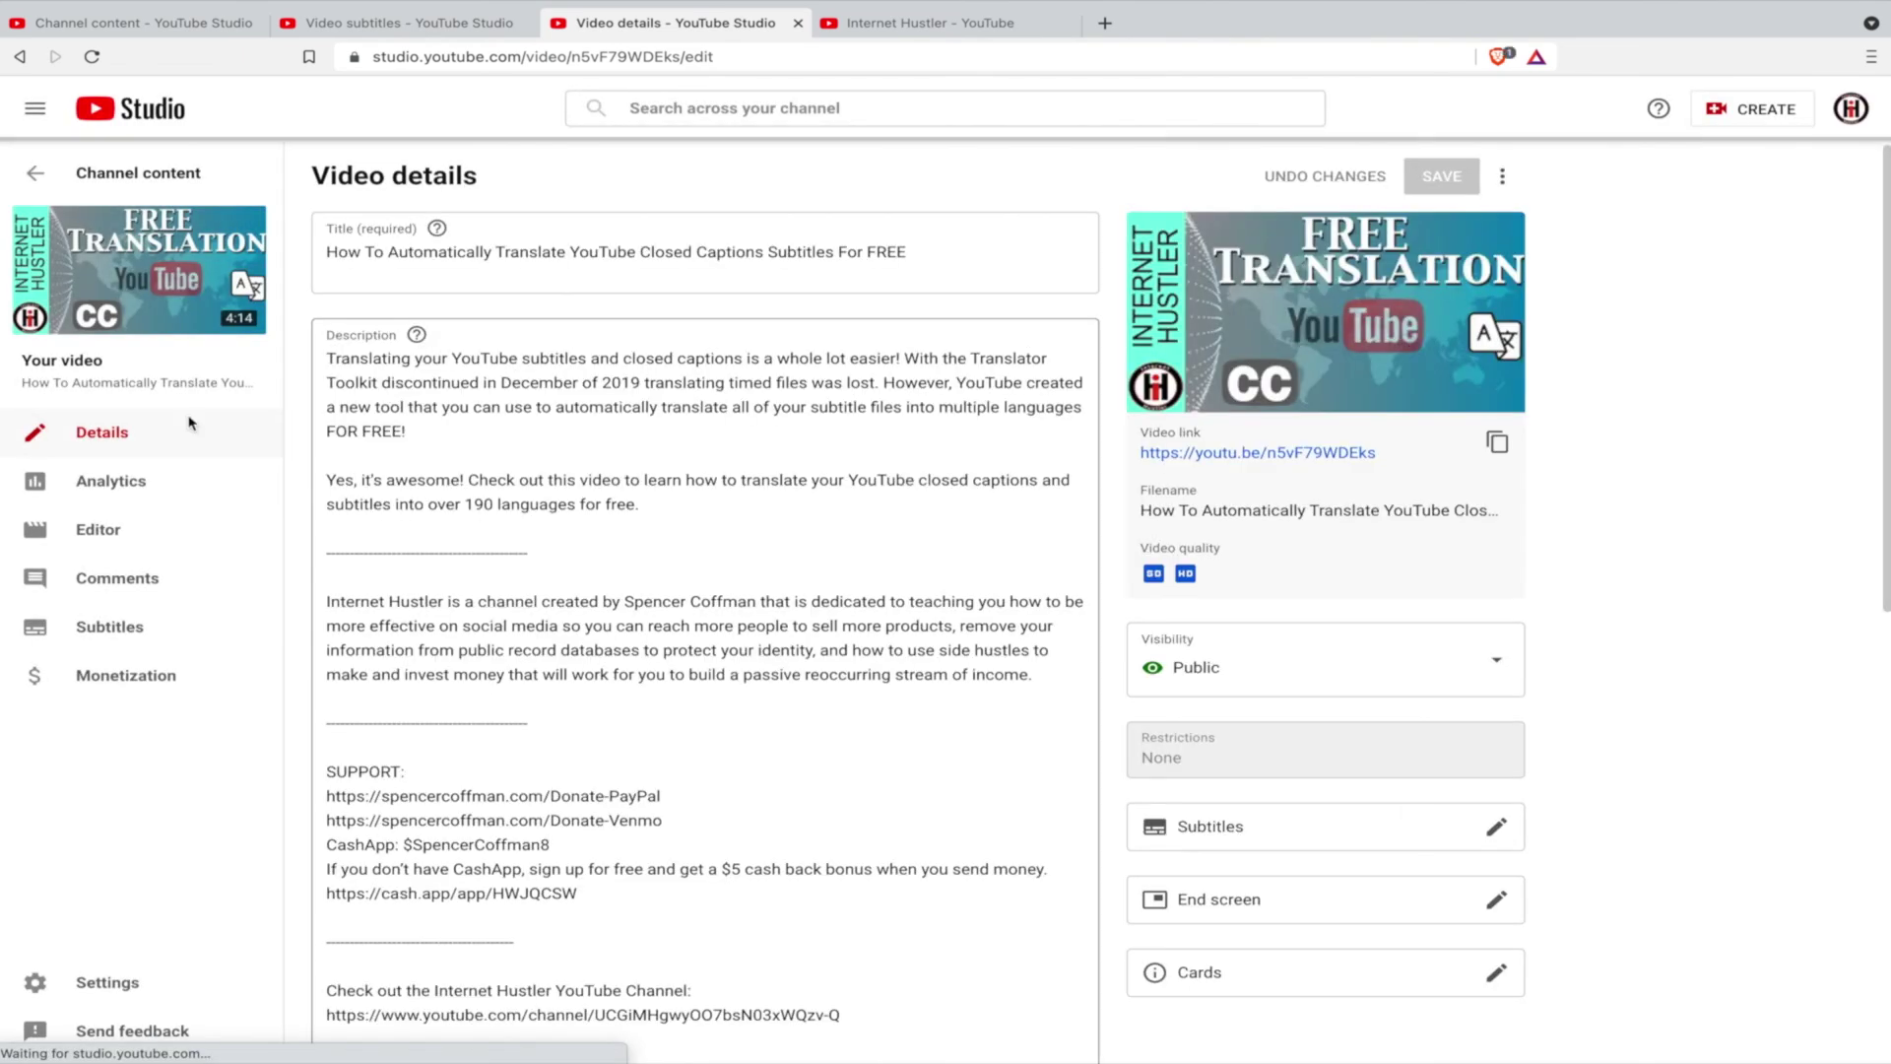
Add Filipino as a new language on the video's subtitles page.
{"action": "left_click", "coordinate": [120, 627]}
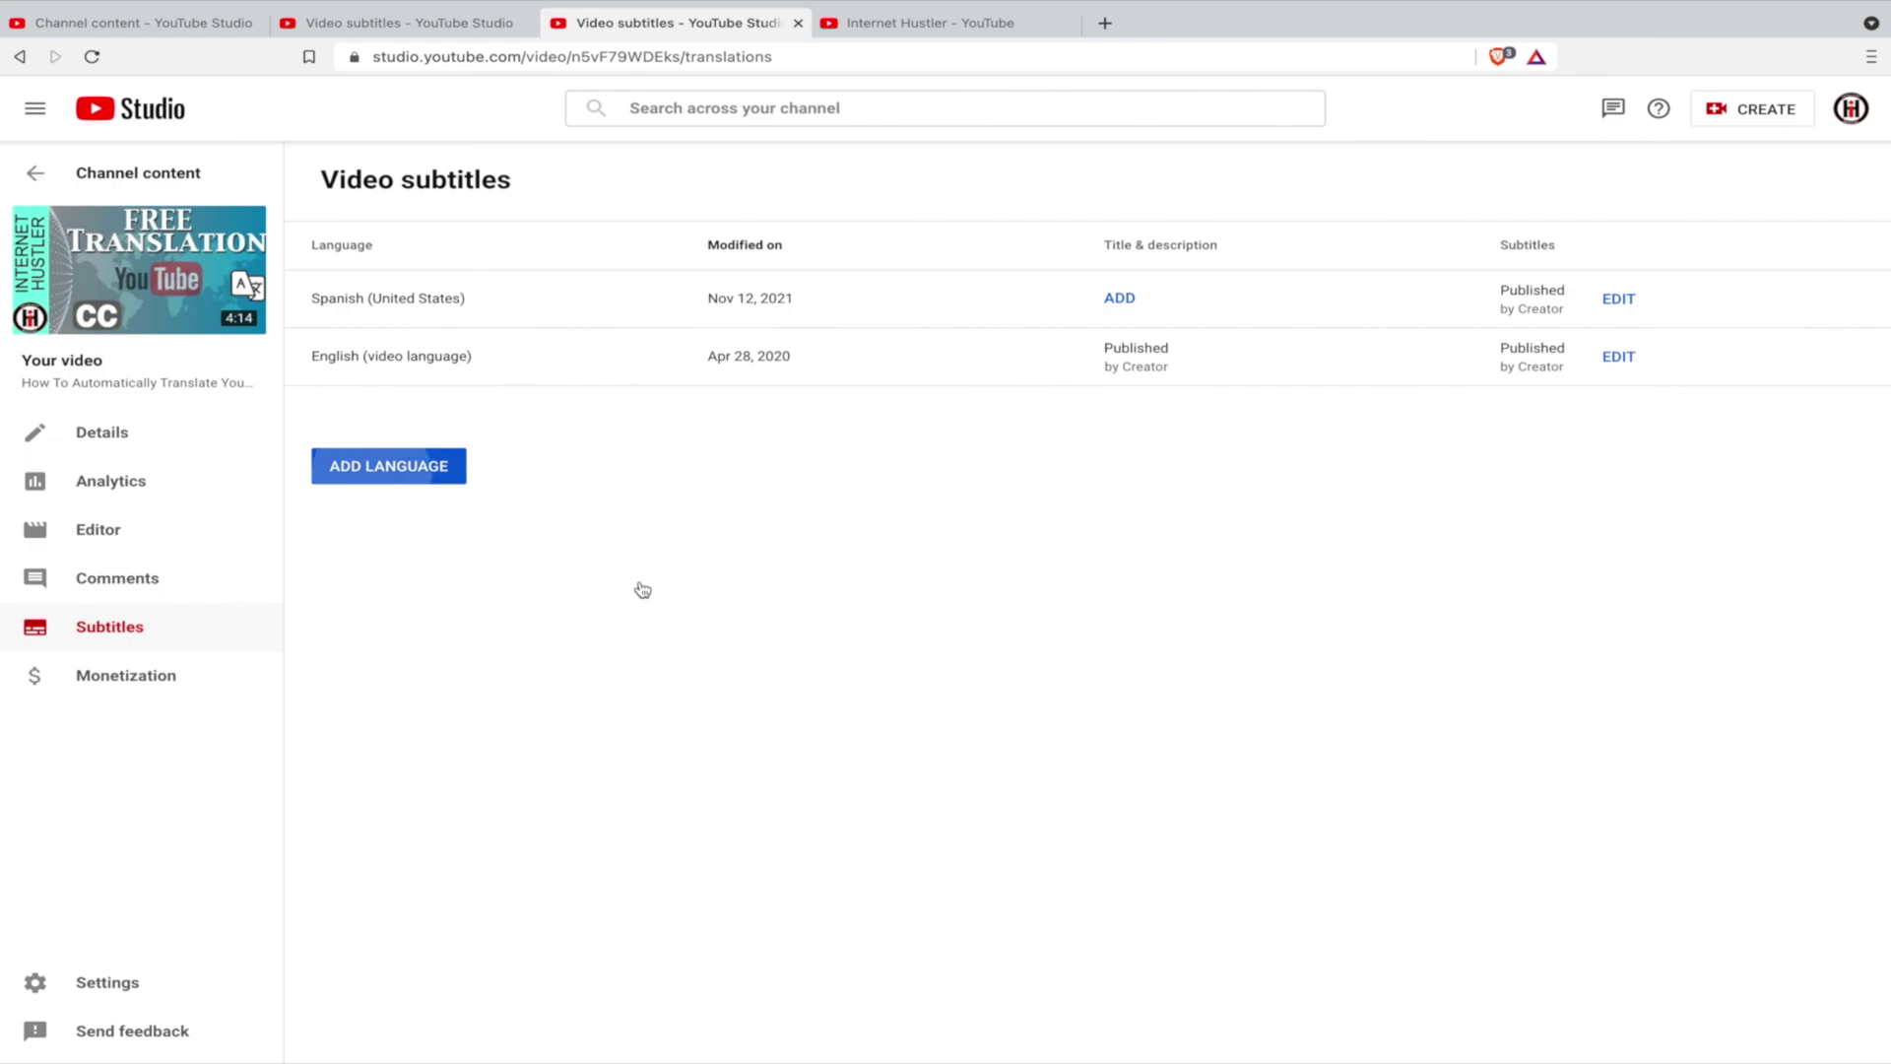
{"action": "left_click", "coordinate": [377, 480]}
{"action": "scroll", "coordinate": [672, 529], "scroll_direction": "down", "scroll_amount": 9}
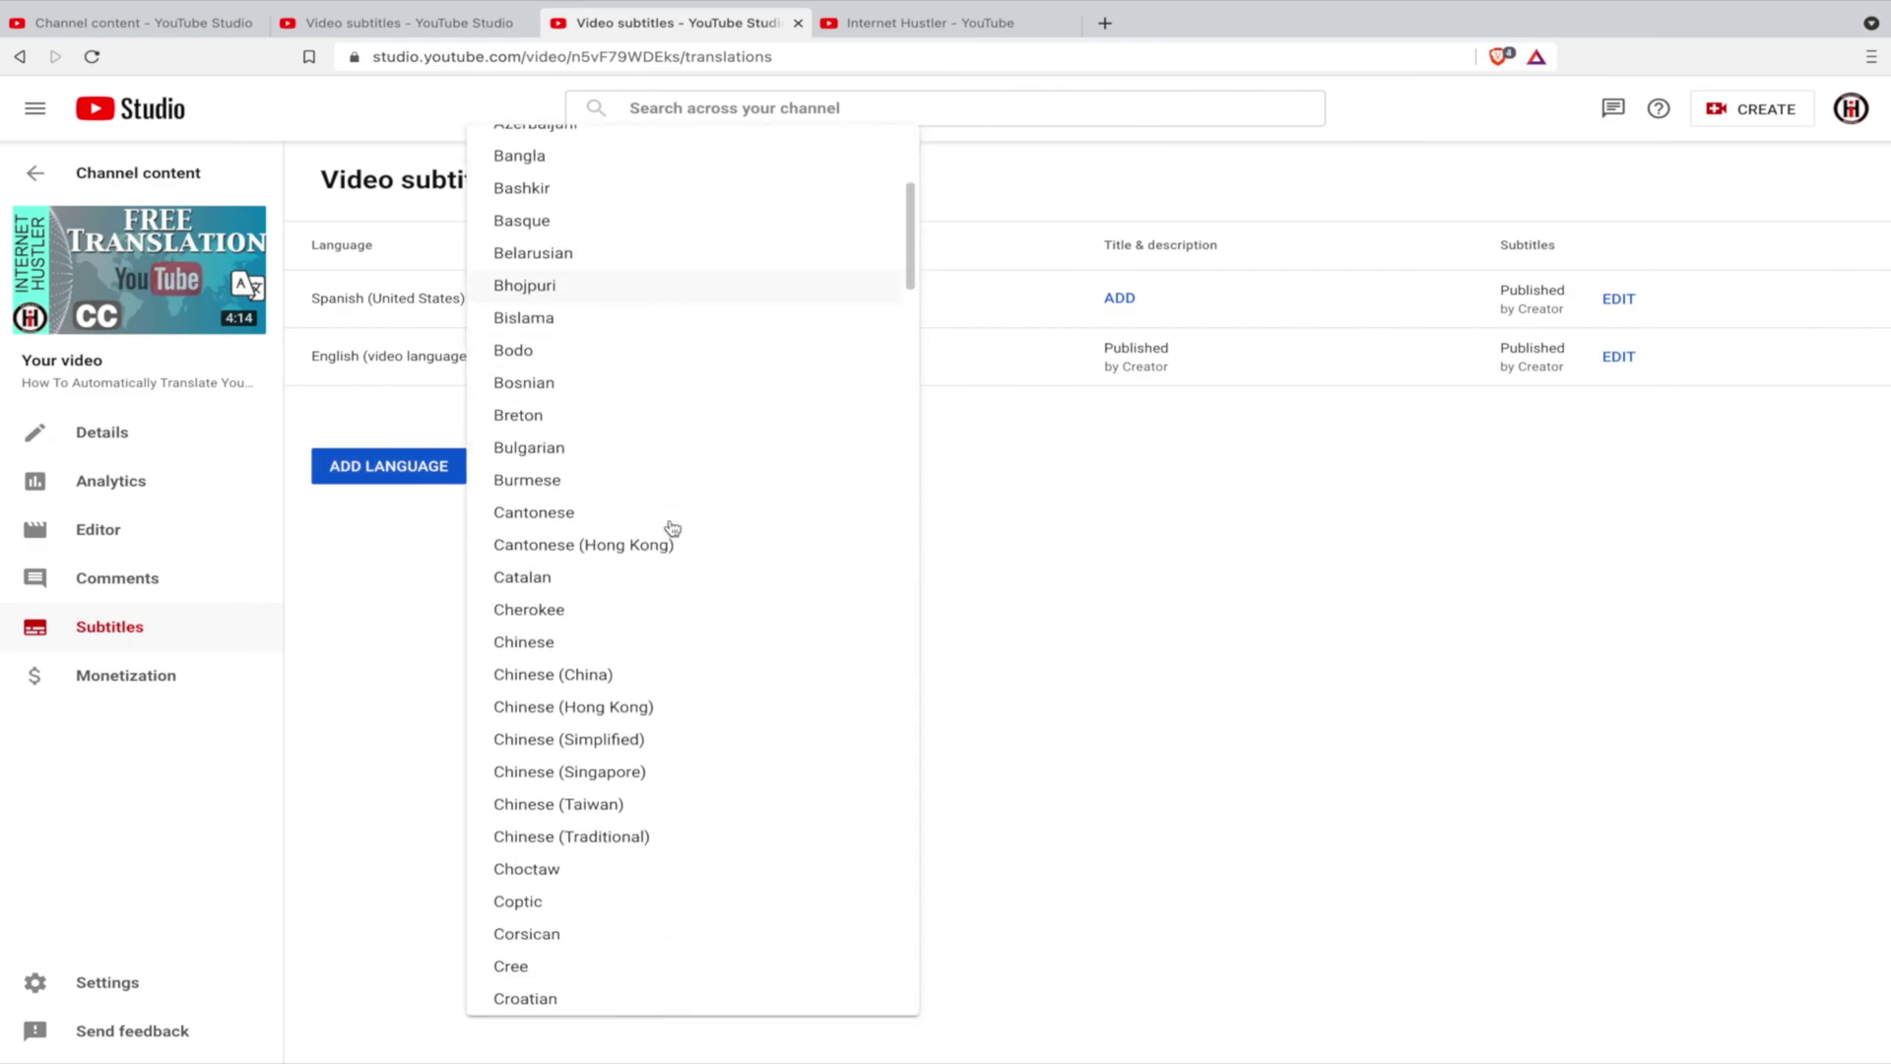
{"action": "scroll", "coordinate": [672, 528], "scroll_direction": "down", "scroll_amount": 6}
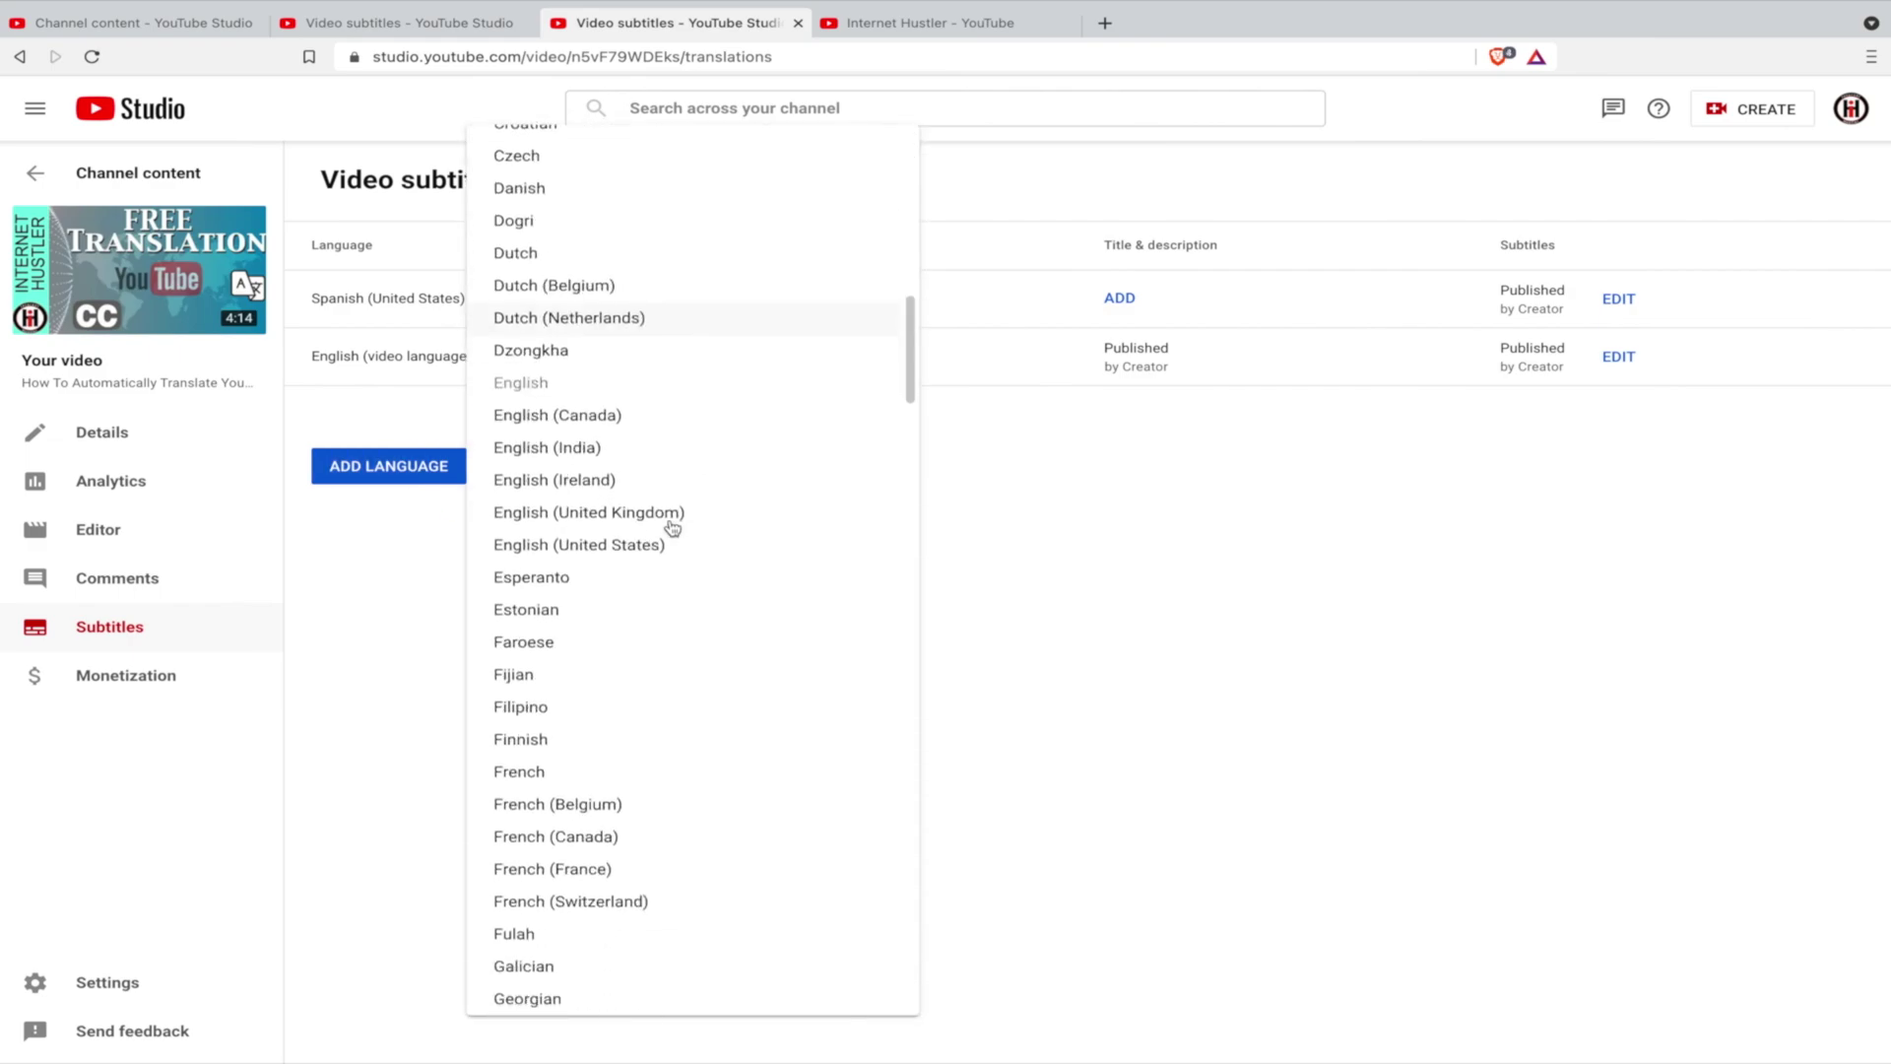
{"action": "scroll", "coordinate": [671, 529], "scroll_direction": "down", "scroll_amount": 2}
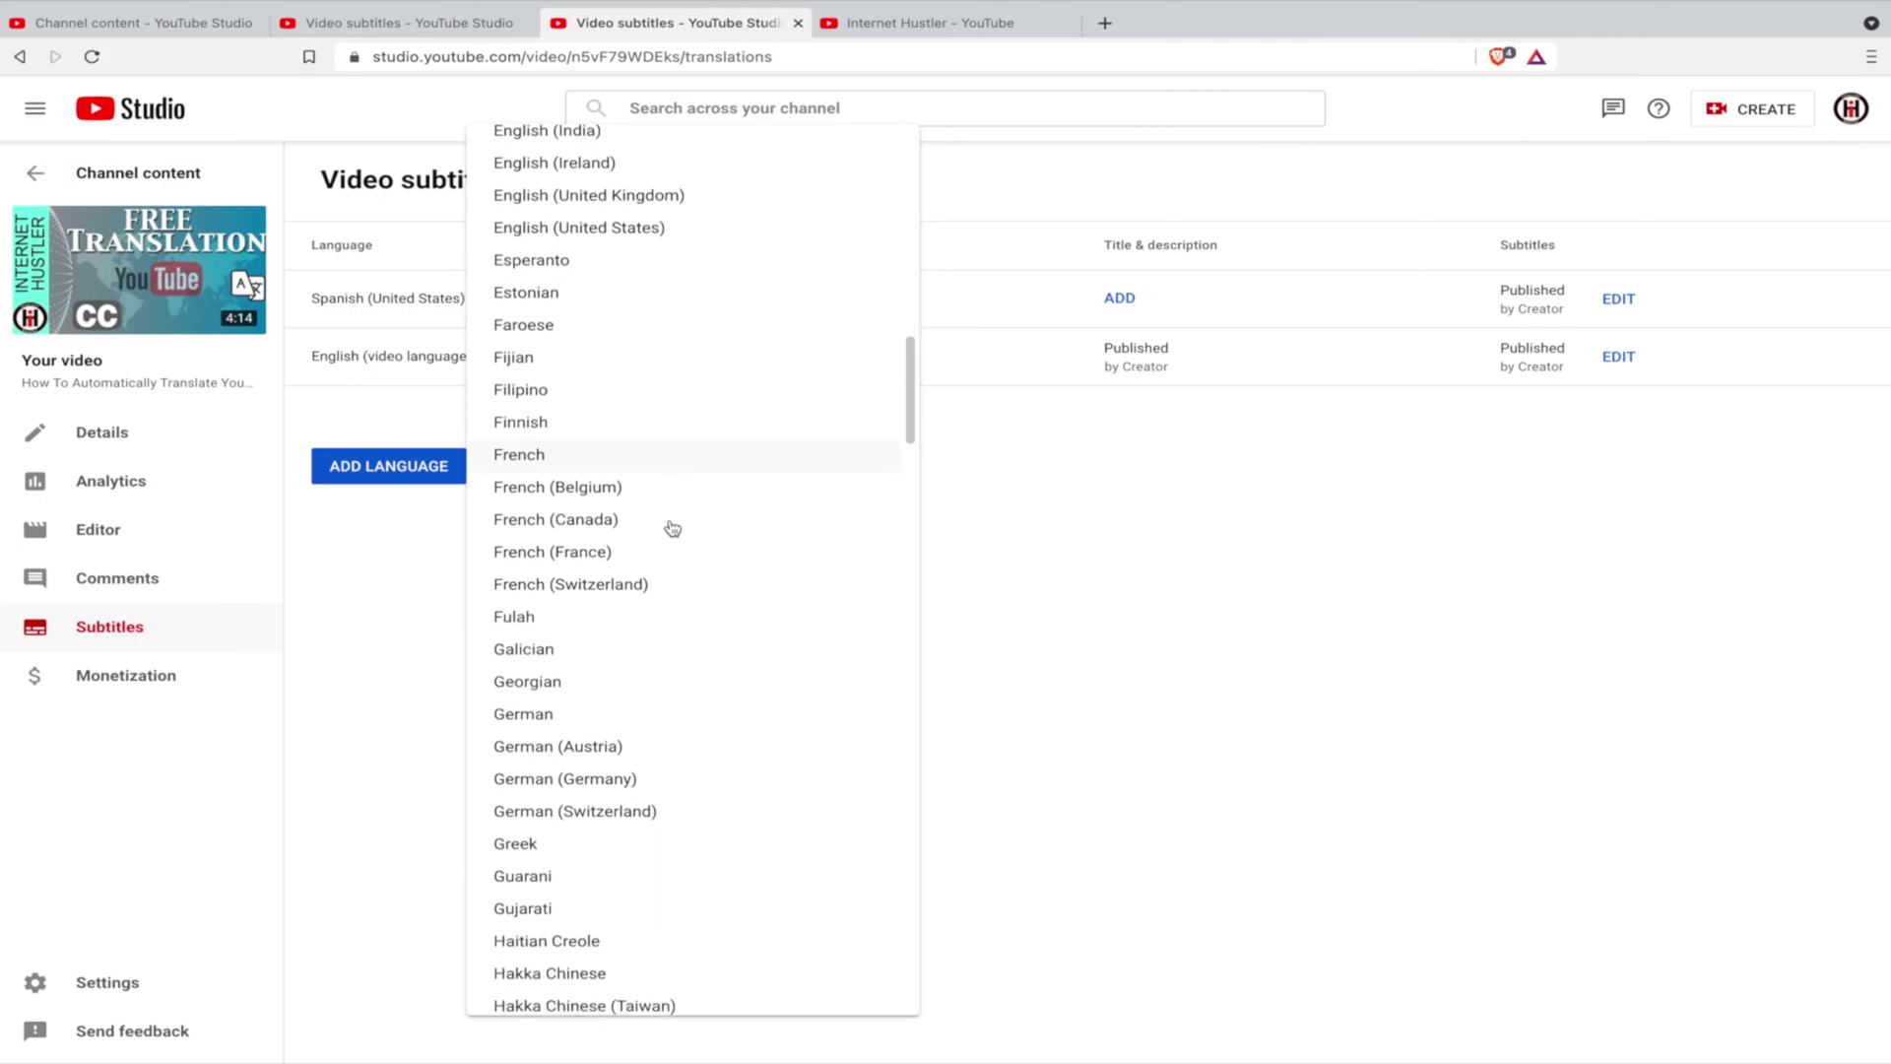
{"action": "left_click", "coordinate": [512, 389]}
Auto-translate the Filipino subtitles and publish them.
{"action": "left_click", "coordinate": [1515, 414]}
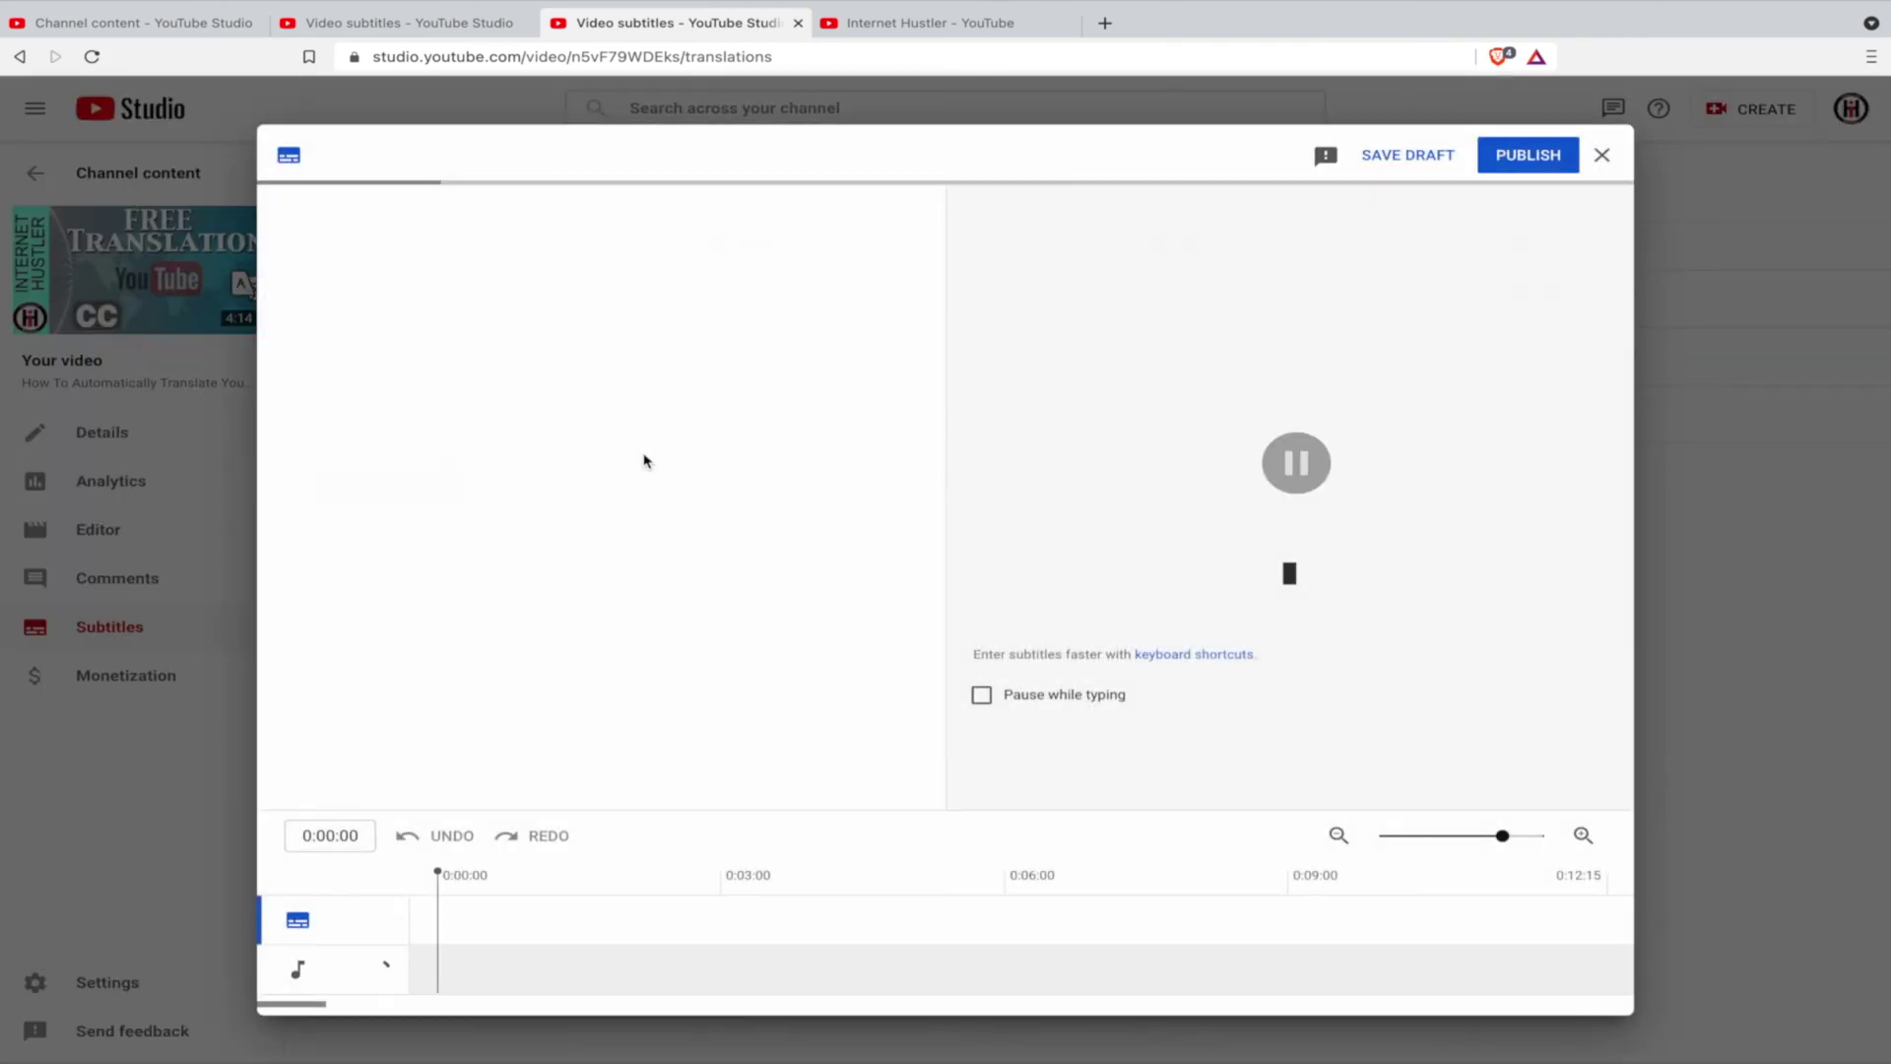
{"action": "left_click", "coordinate": [418, 437]}
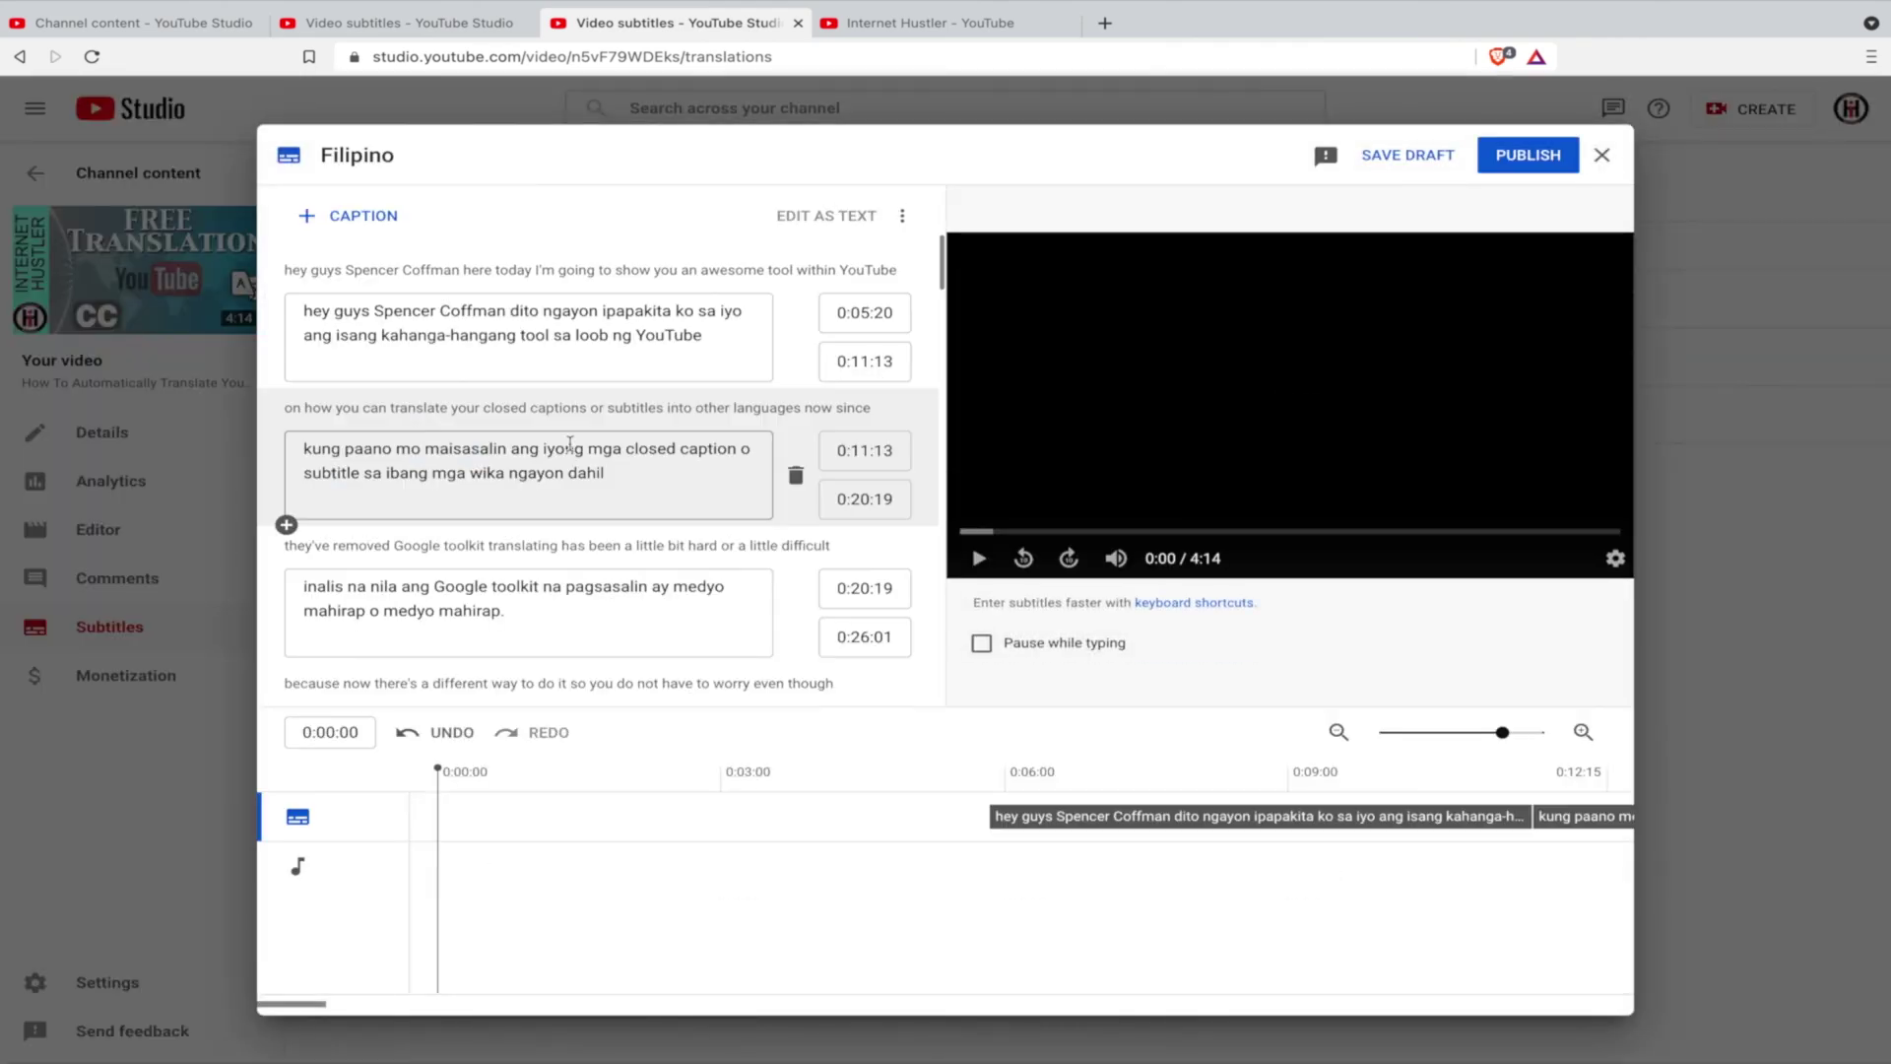
{"action": "left_click", "coordinate": [1505, 157]}
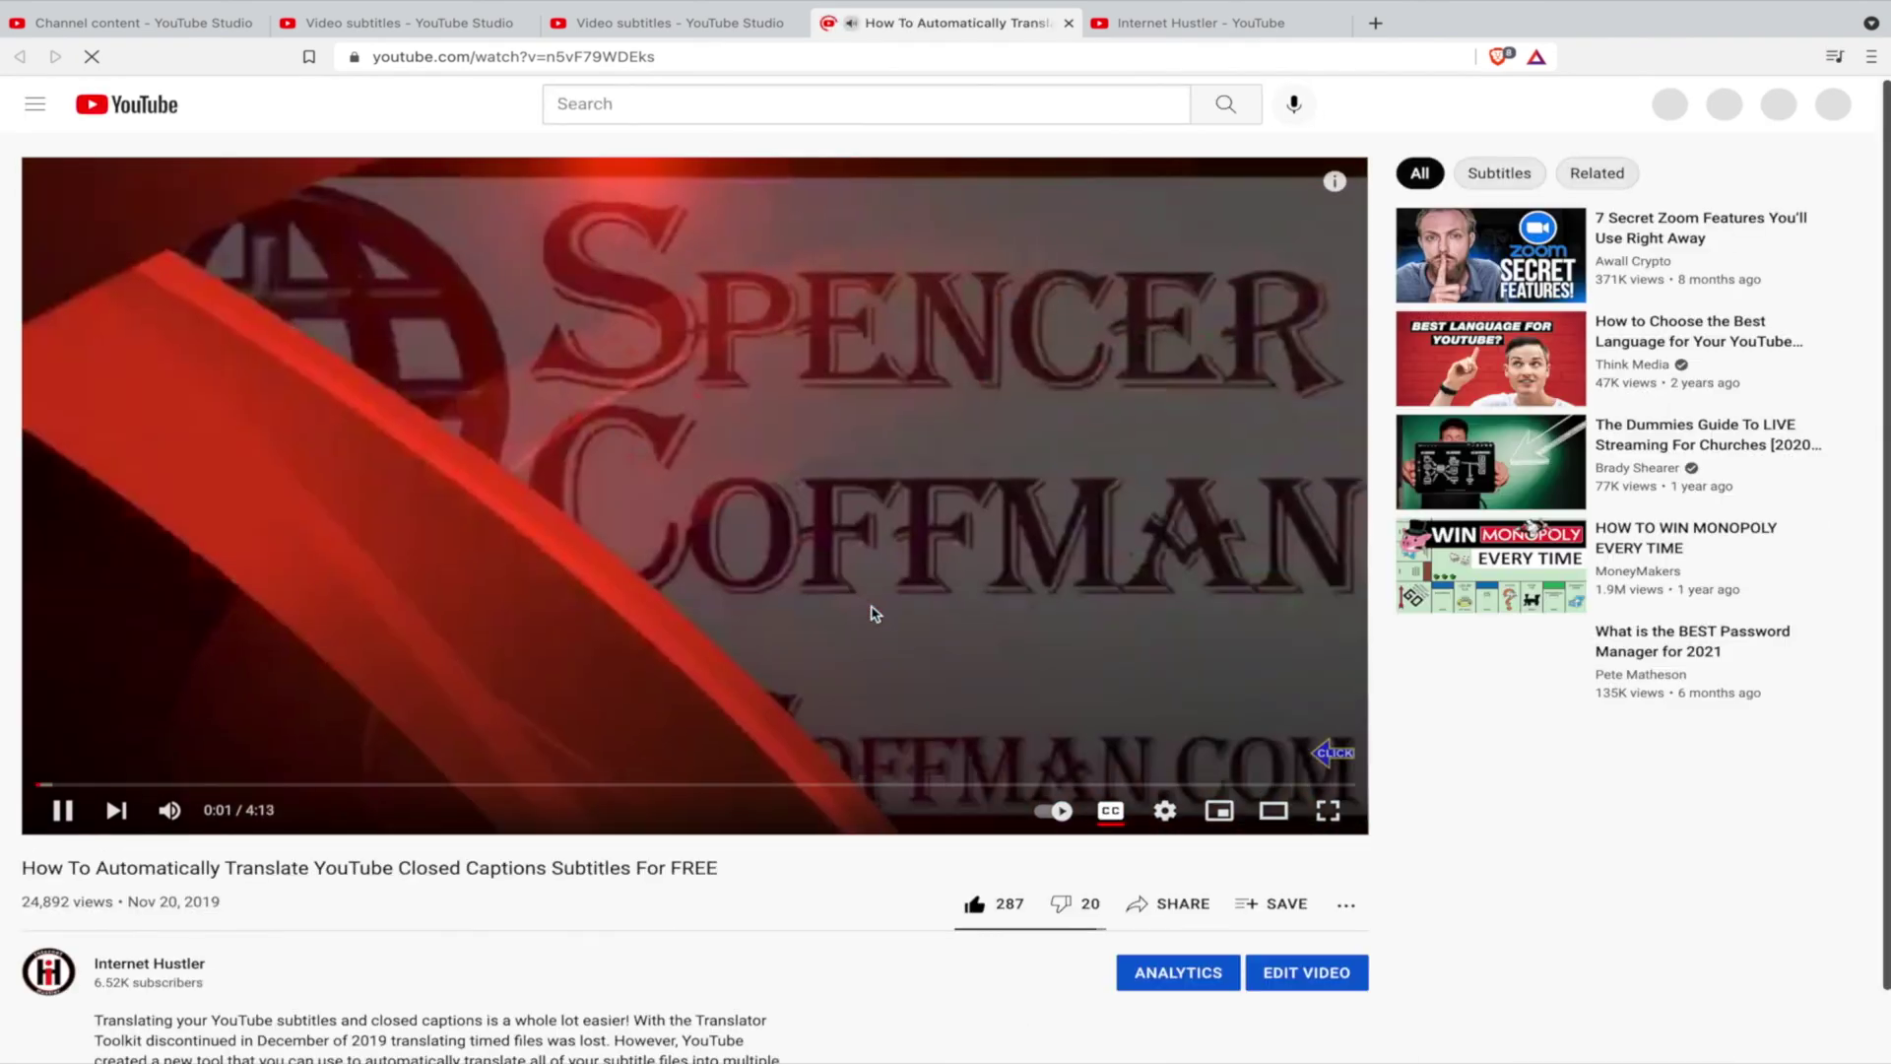
Confirm the player's Subtitles/CC menu shows 3 tracks, then close the watch page tab.
{"action": "left_click", "coordinate": [994, 719]}
{"action": "left_click", "coordinate": [1118, 824]}
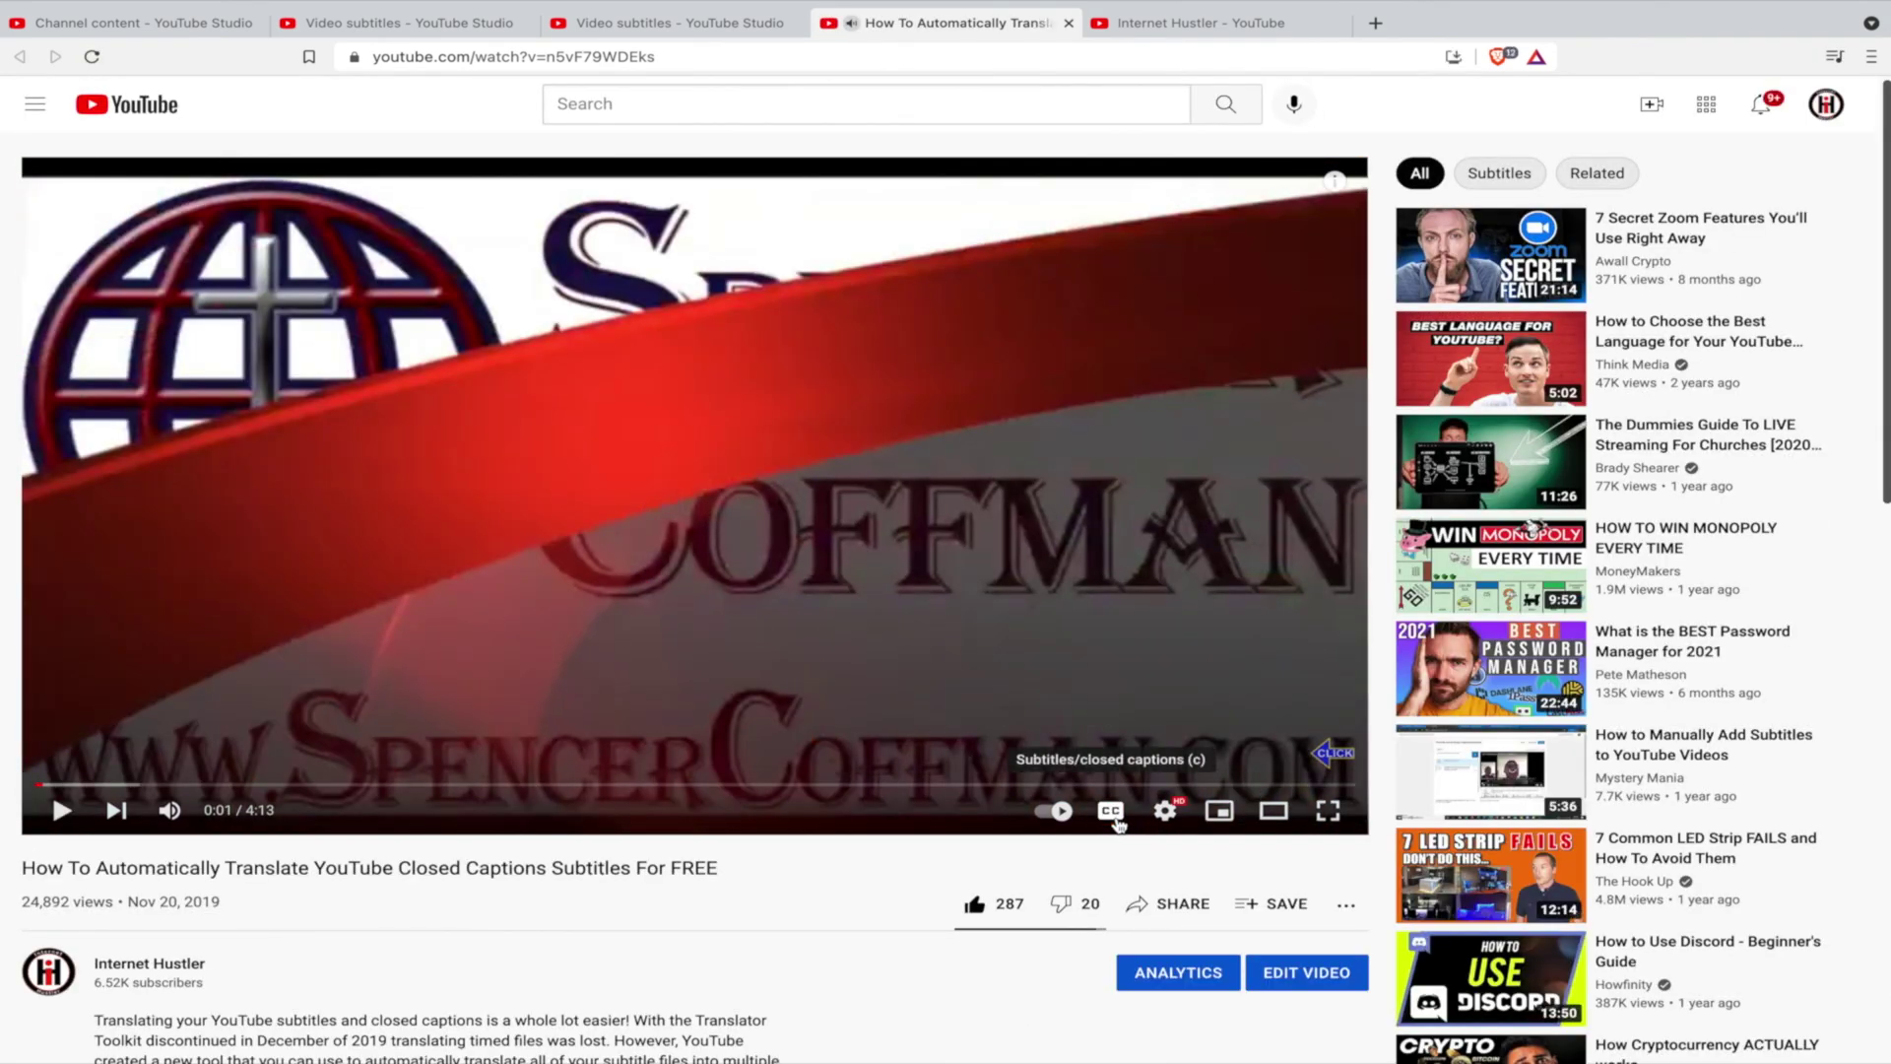
{"action": "left_click", "coordinate": [1165, 810]}
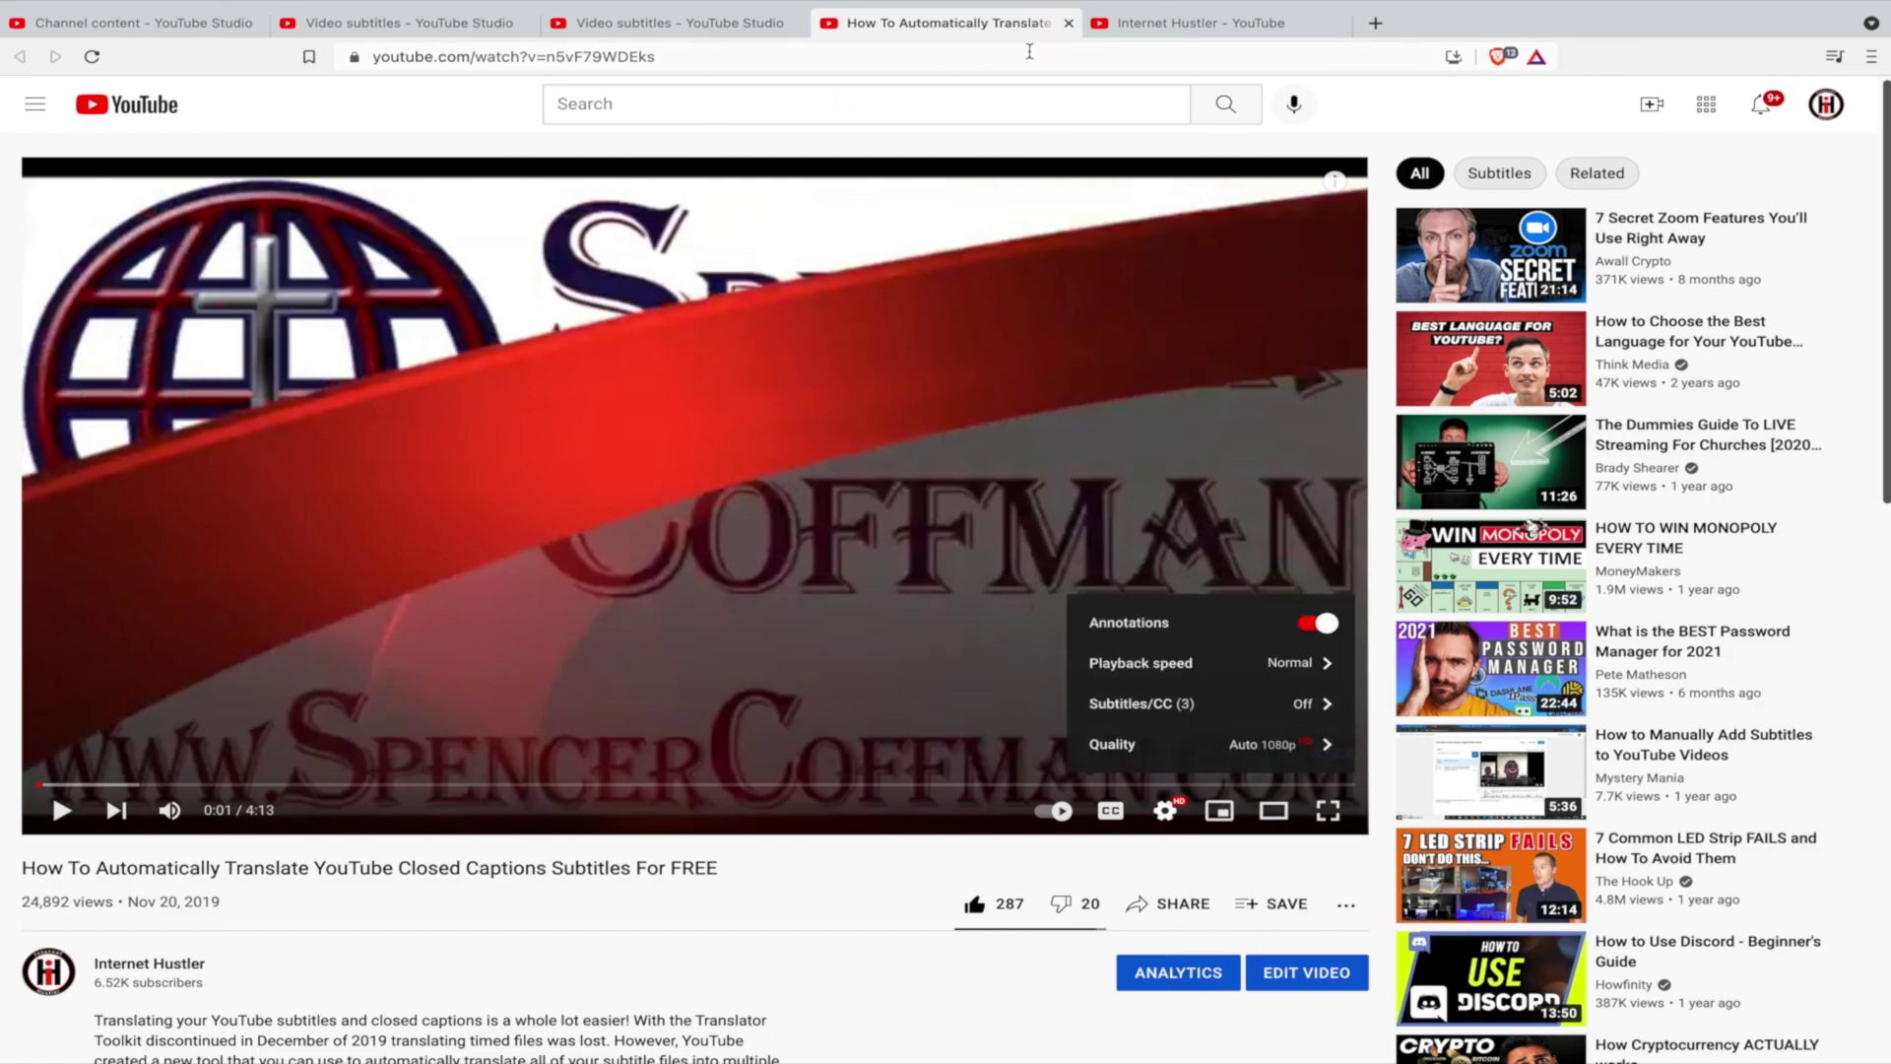
{"action": "left_click", "coordinate": [1069, 22]}
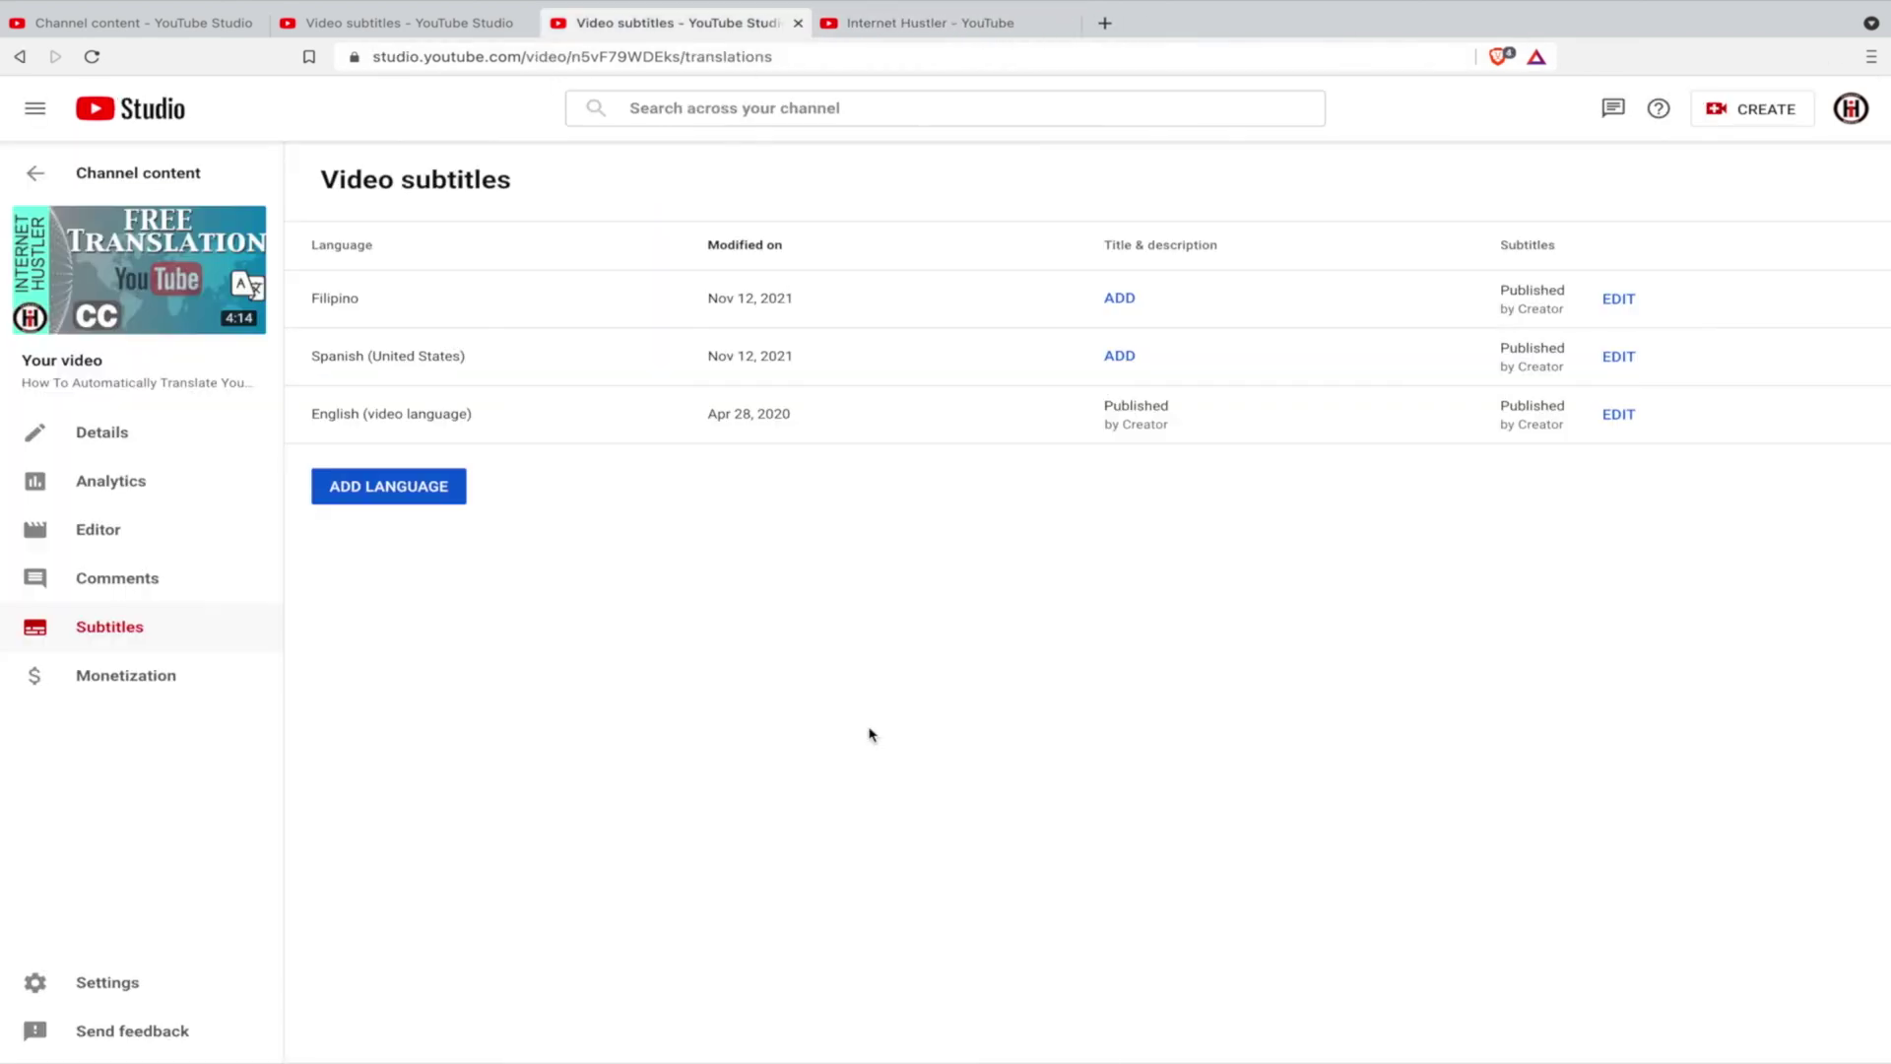